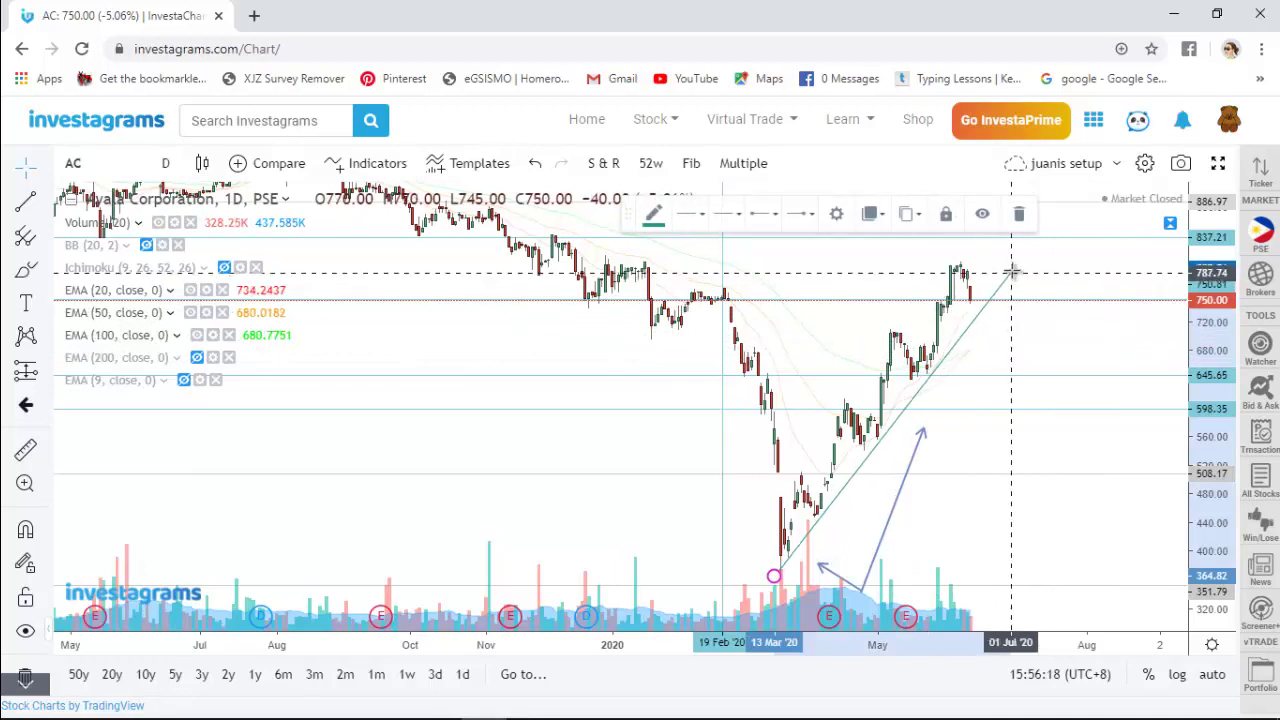
Move the horizontal level at 645.65 on the AC chart up to about 710.57
click(1094, 277)
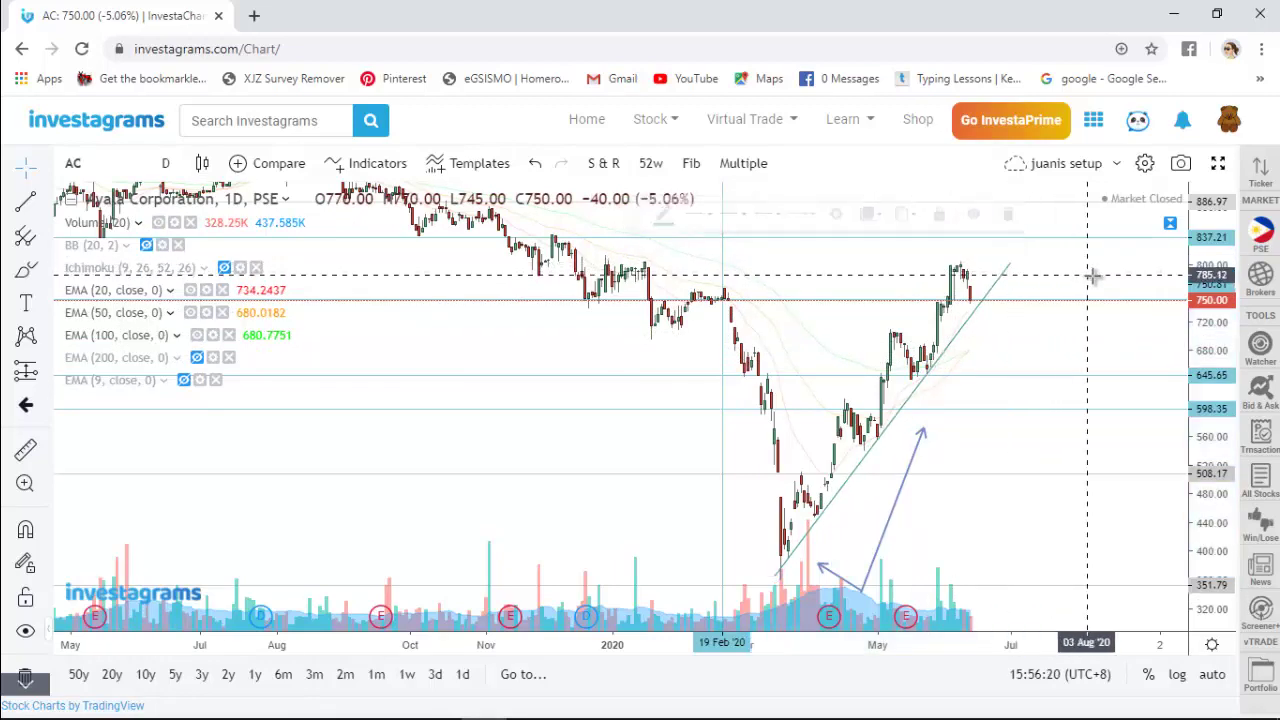
scroll(1080, 340, up, 2)
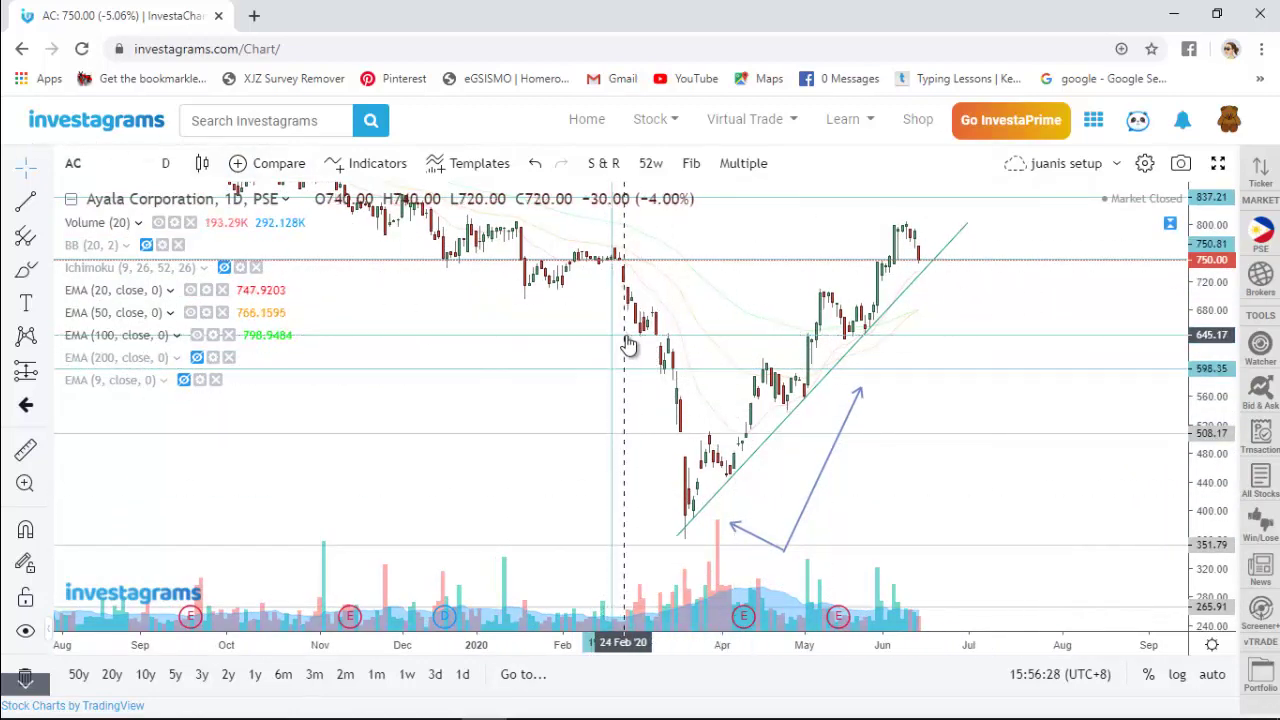
drag(626, 335, 626, 290)
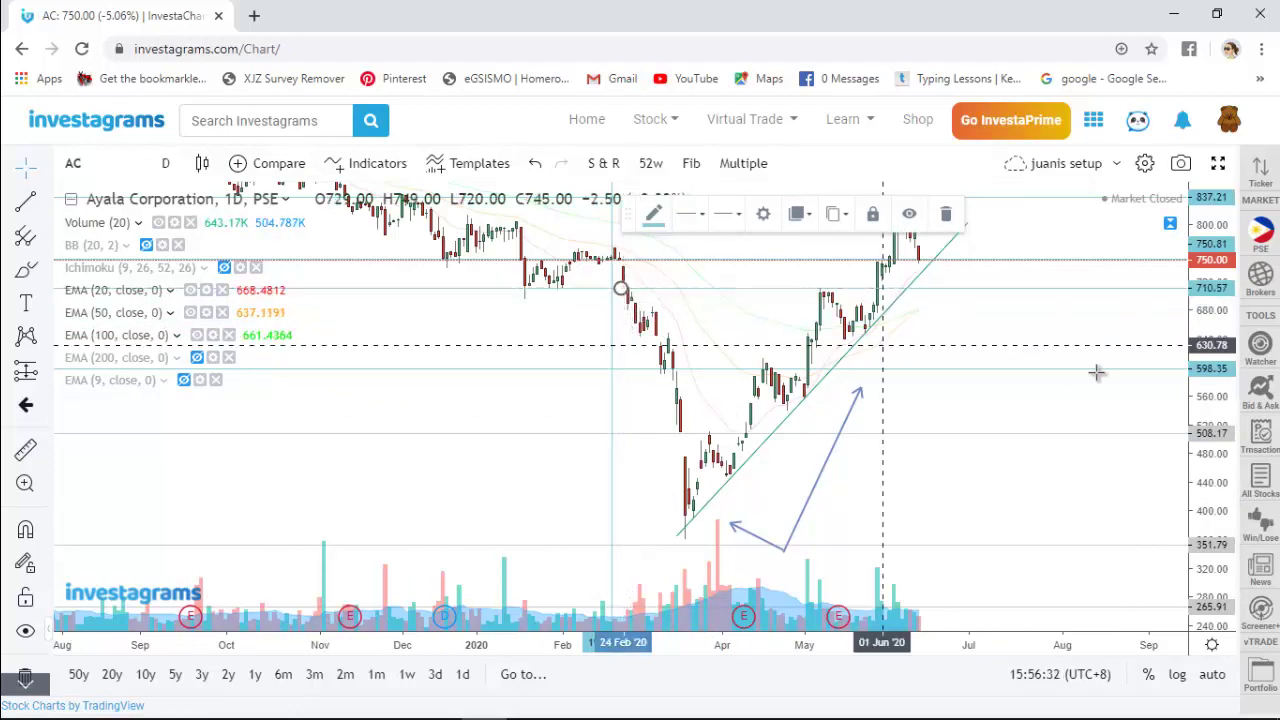
click(1030, 329)
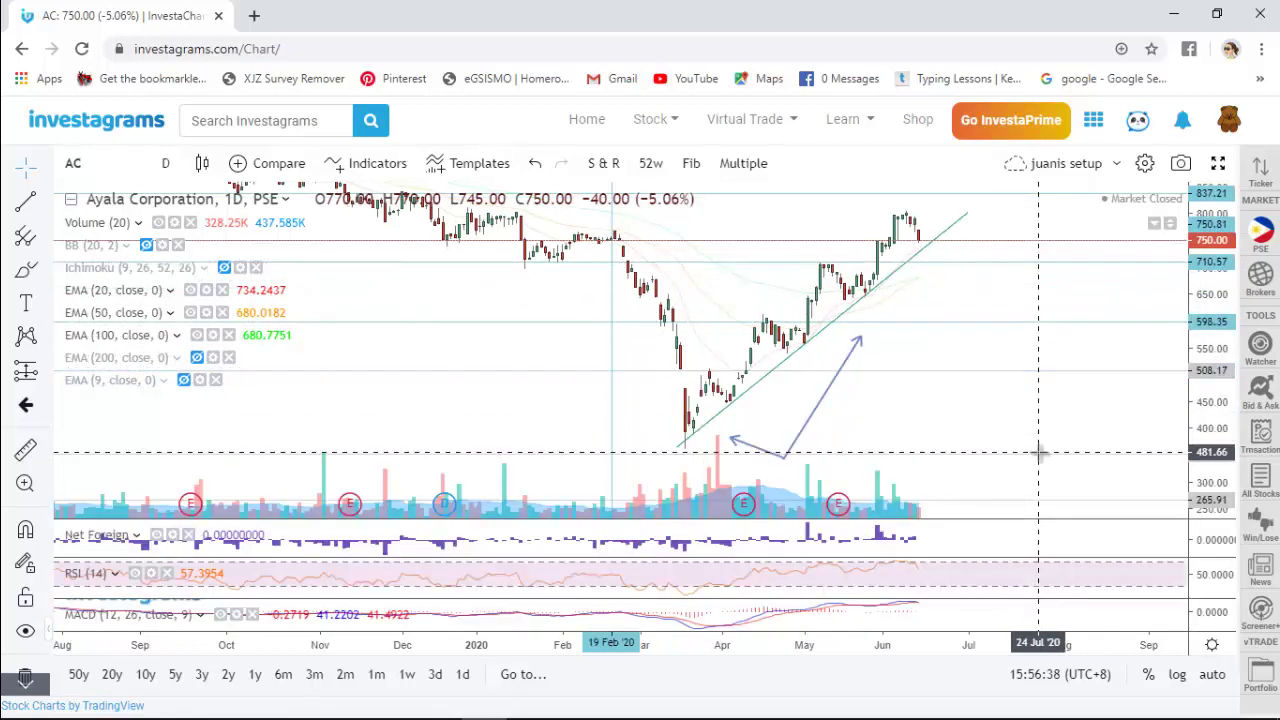
Enlarge the recent AC price action, and switch to the Live Futures Chart browser window
scroll(1040, 453, up, 2)
scroll(1040, 453, up, 1)
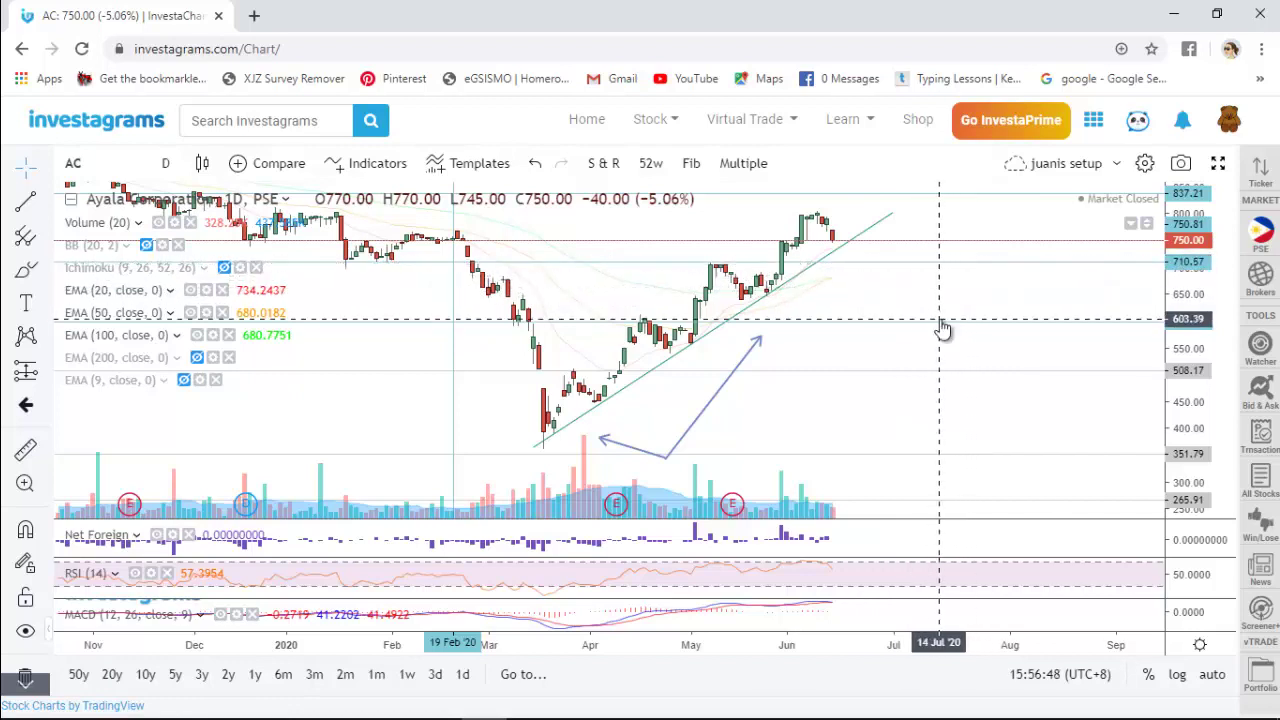
key(alt+Tab)
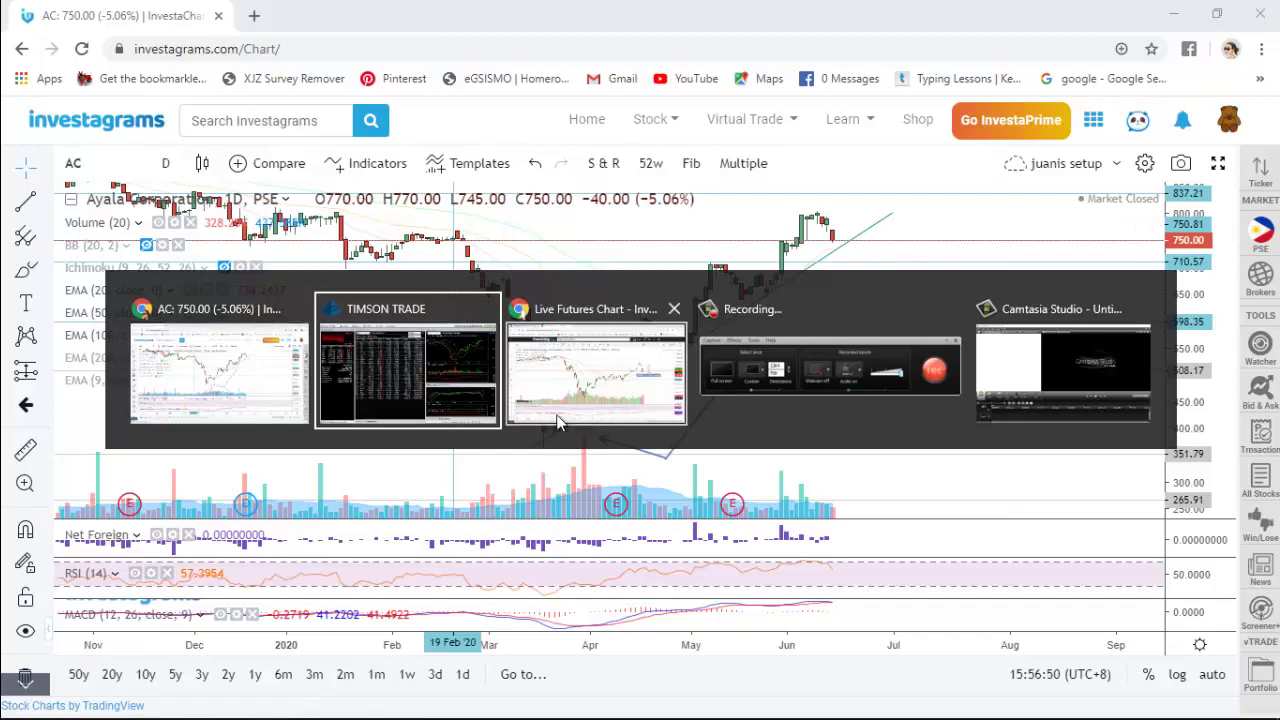
click(540, 392)
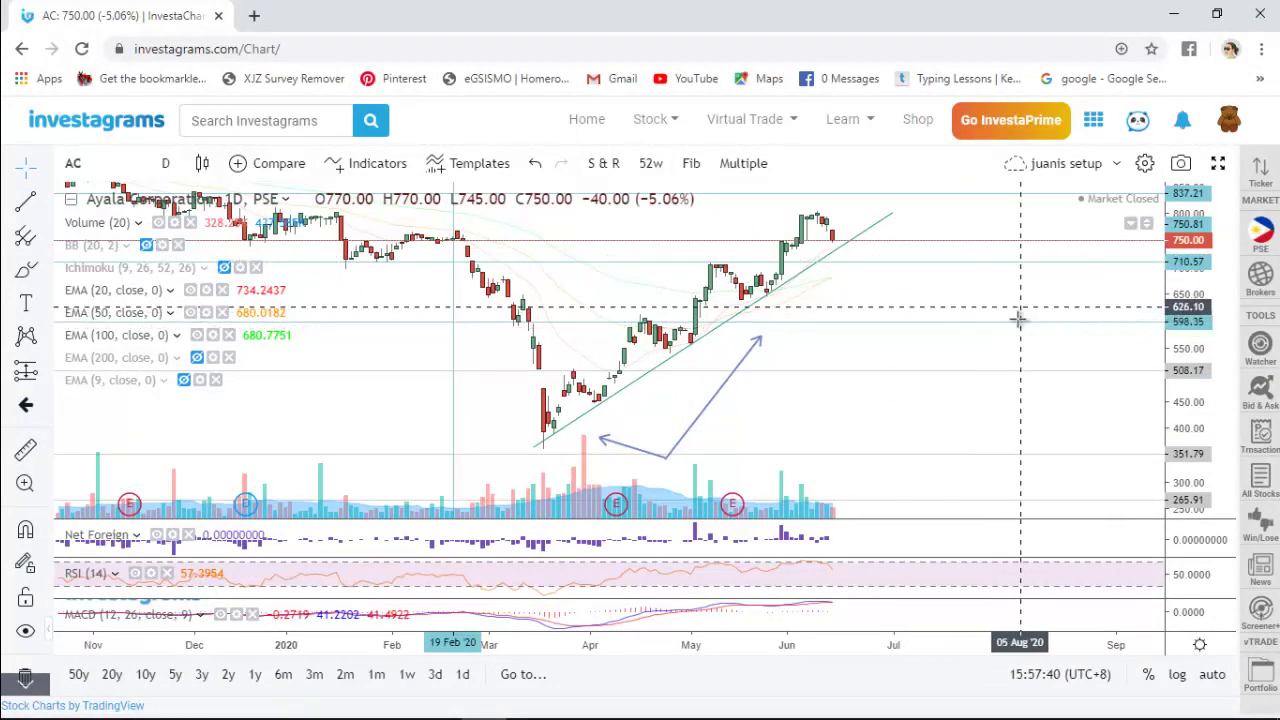
Switch to TIMSON TRADE and show the realtime charts for AEV from the PHISIX stocks list
key(alt+Tab)
key(Tab)
key(Tab)
key(Tab)
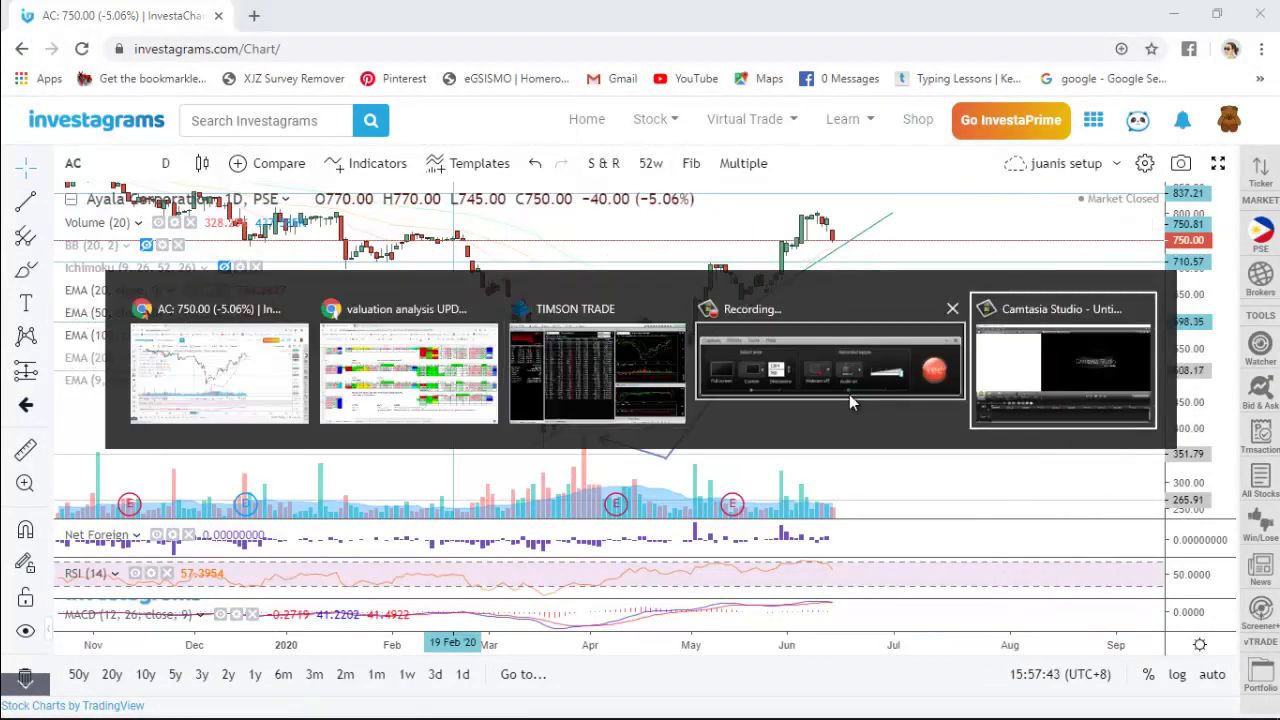
click(640, 362)
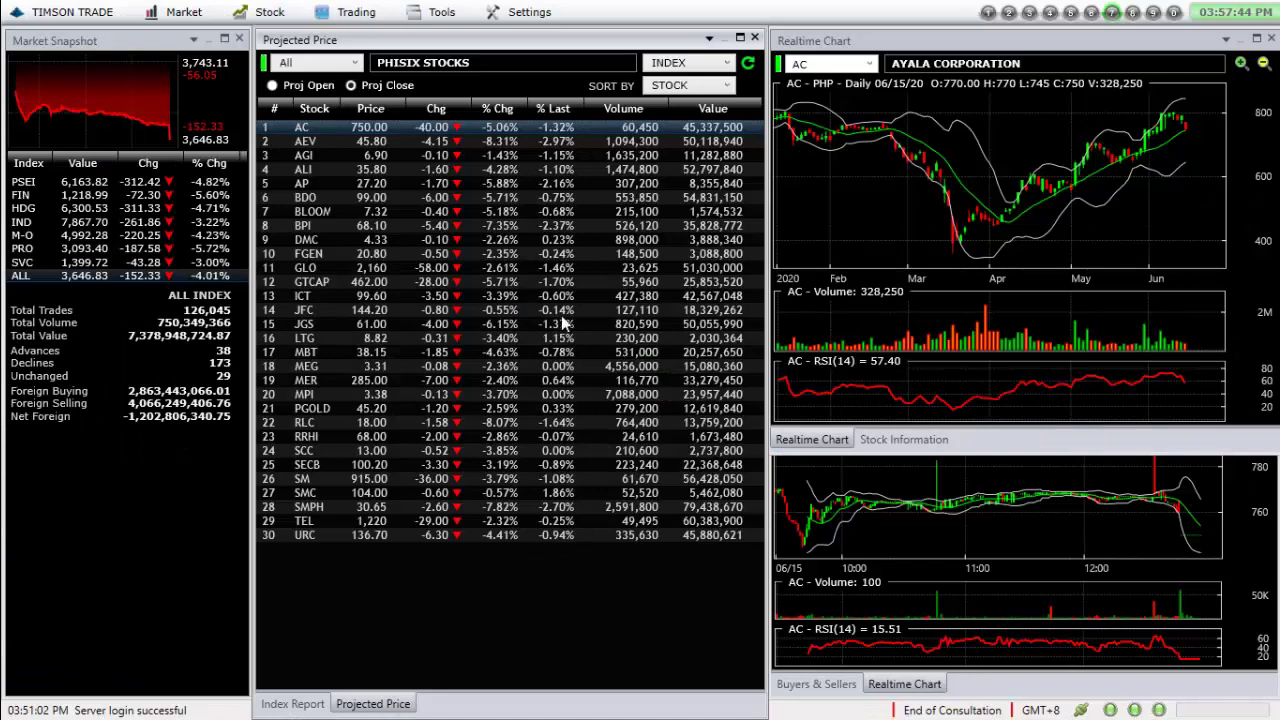
click(557, 147)
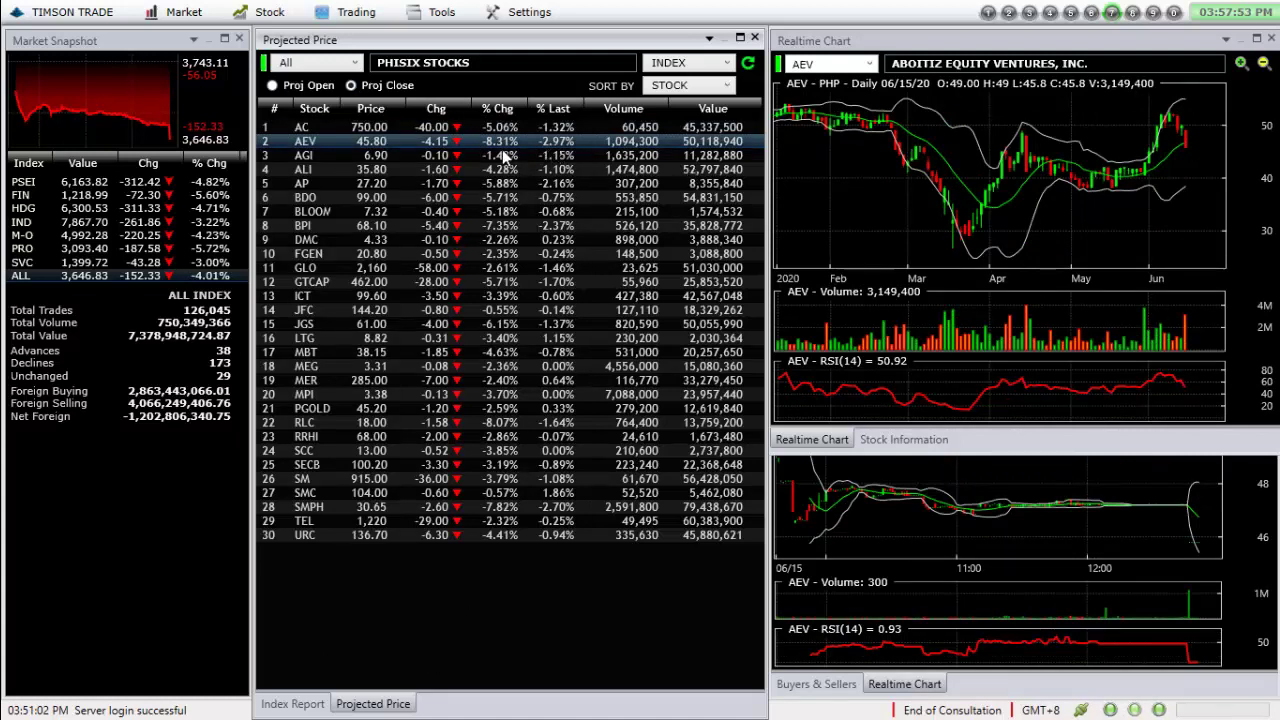
Switch back to the Investagrams chart and load the AEV symbol
key(alt+Tab)
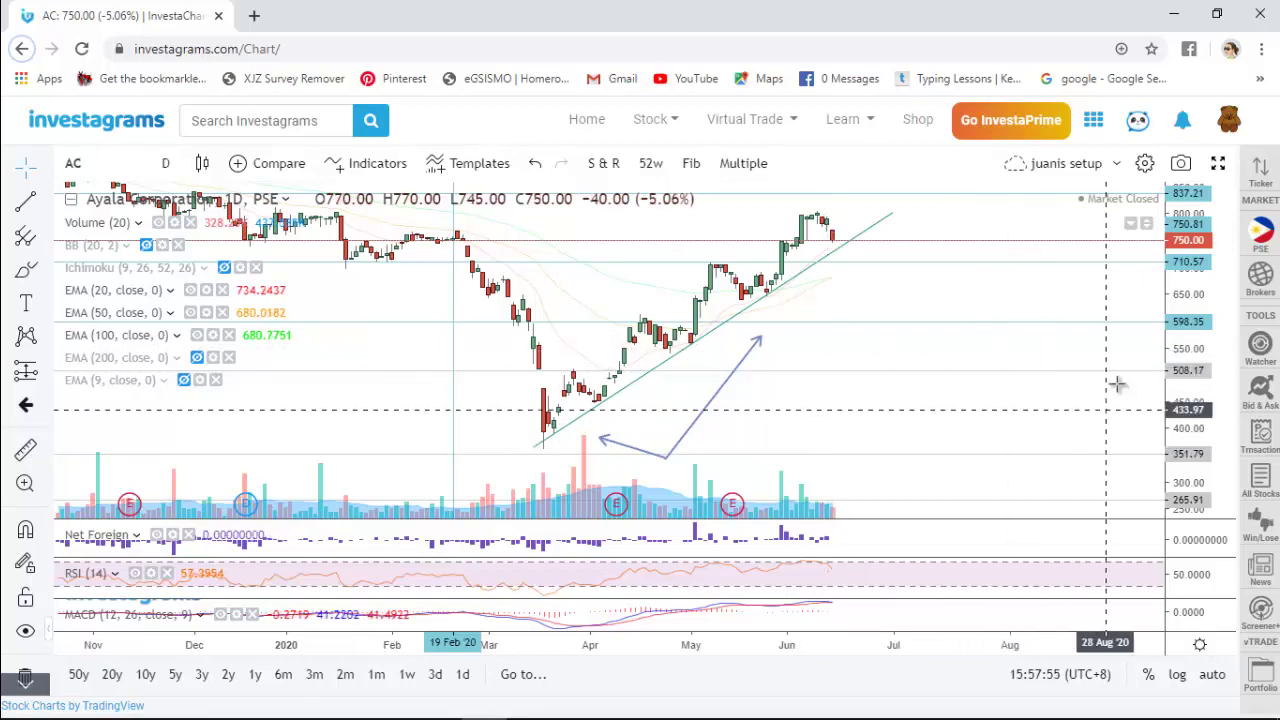
text(aev)
key(Return)
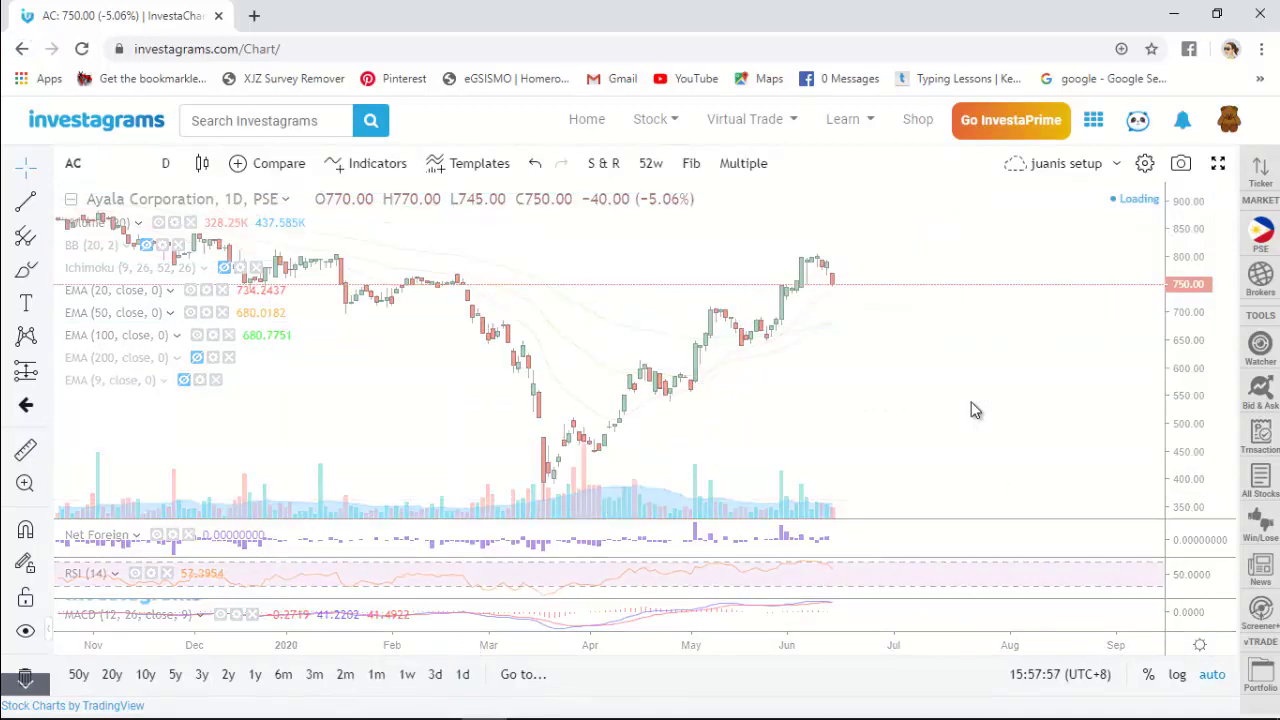
scroll(1040, 465, up, 2)
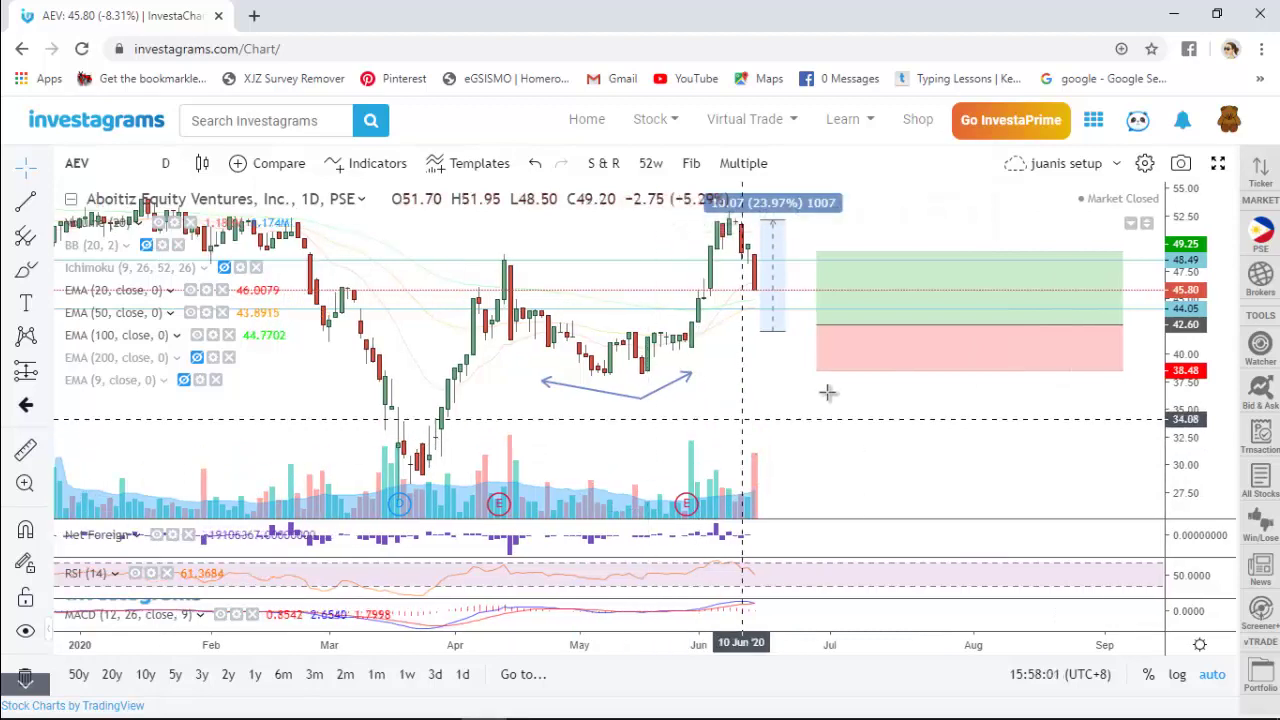
Delete the long position and price range drawings beside the latest AEV candles
click(900, 365)
key(Delete)
click(795, 345)
key(Delete)
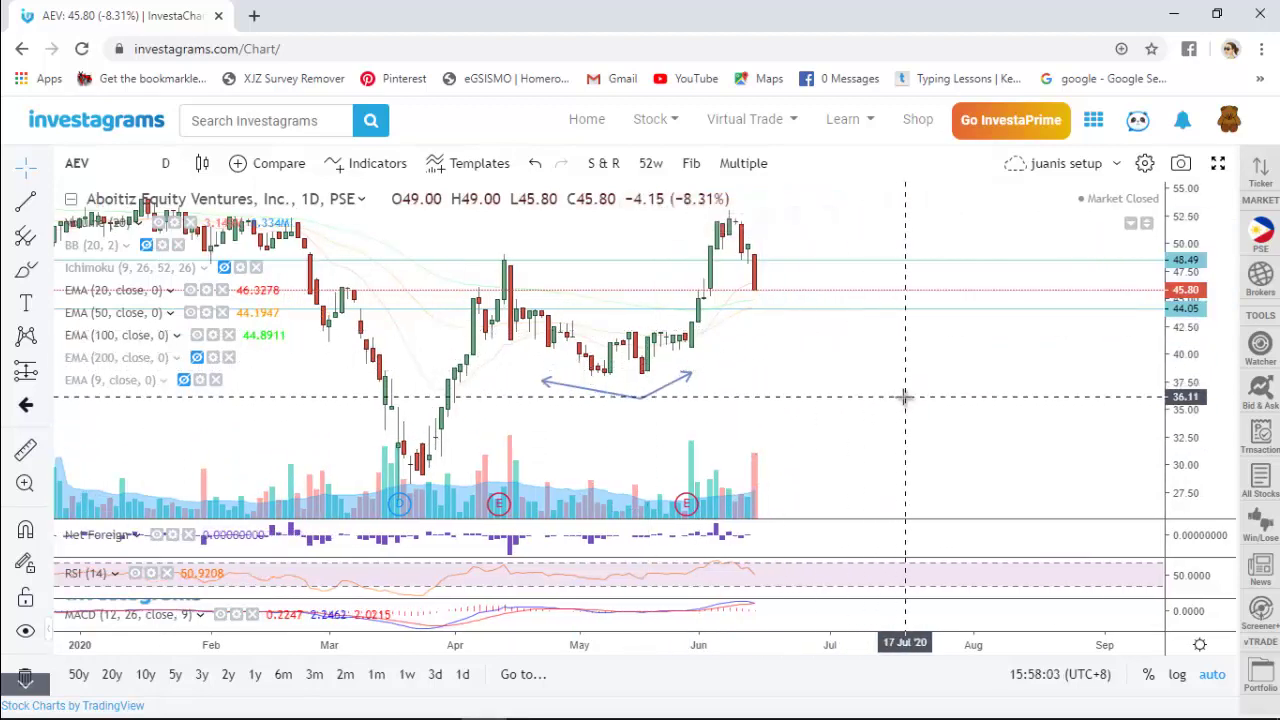
Examine AEV's recent and longer-term price history around the 48.49 and 44.05 horizontal levels
scroll(920, 398, down, 2)
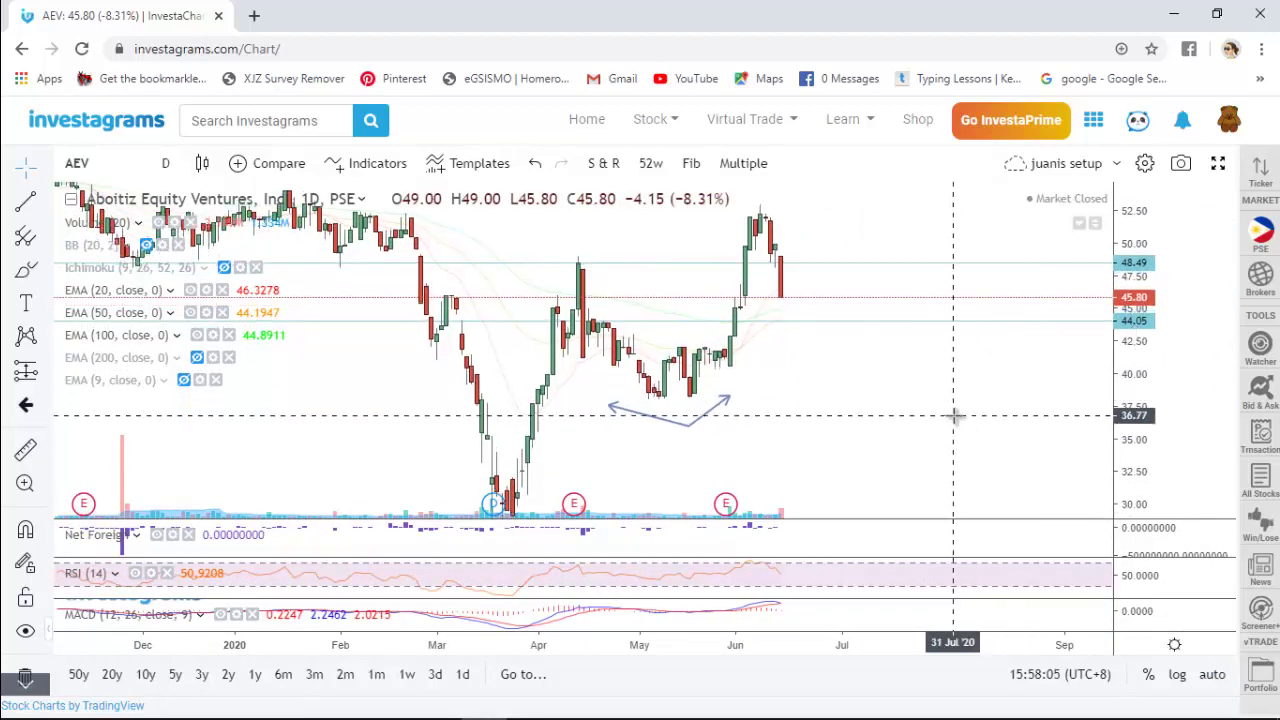
drag(943, 434, 843, 440)
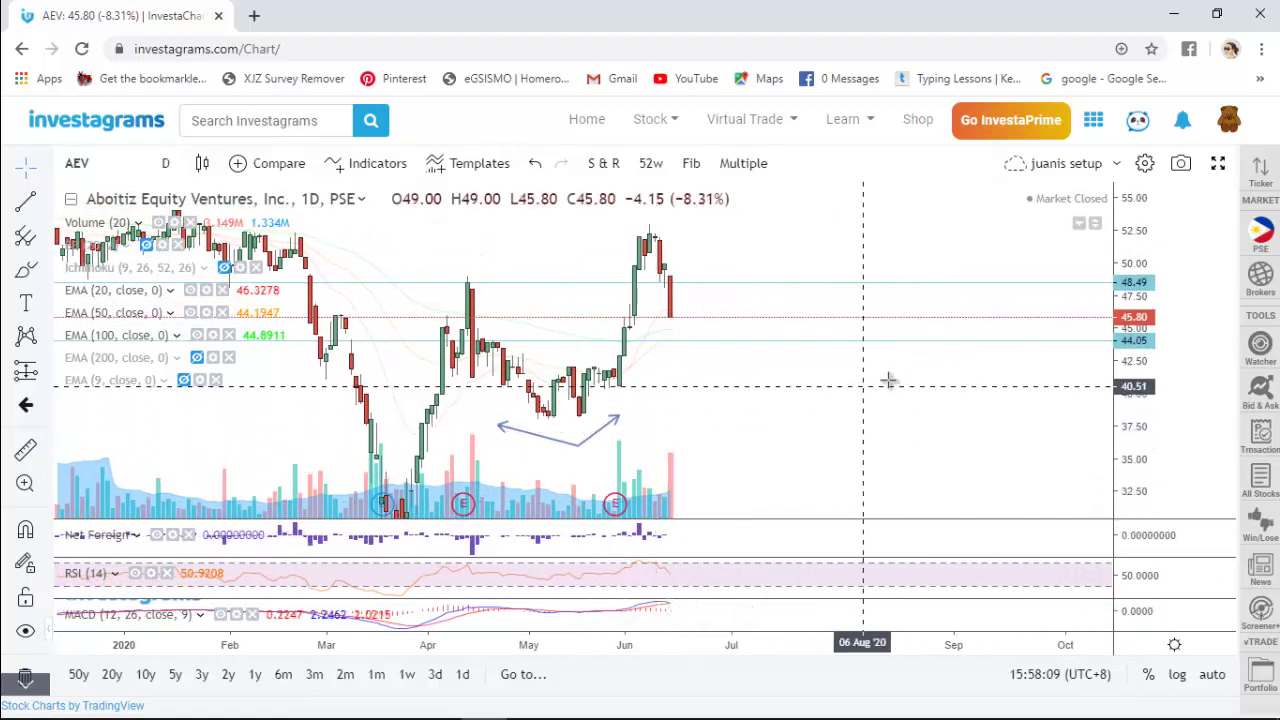
scroll(897, 372, down, 1)
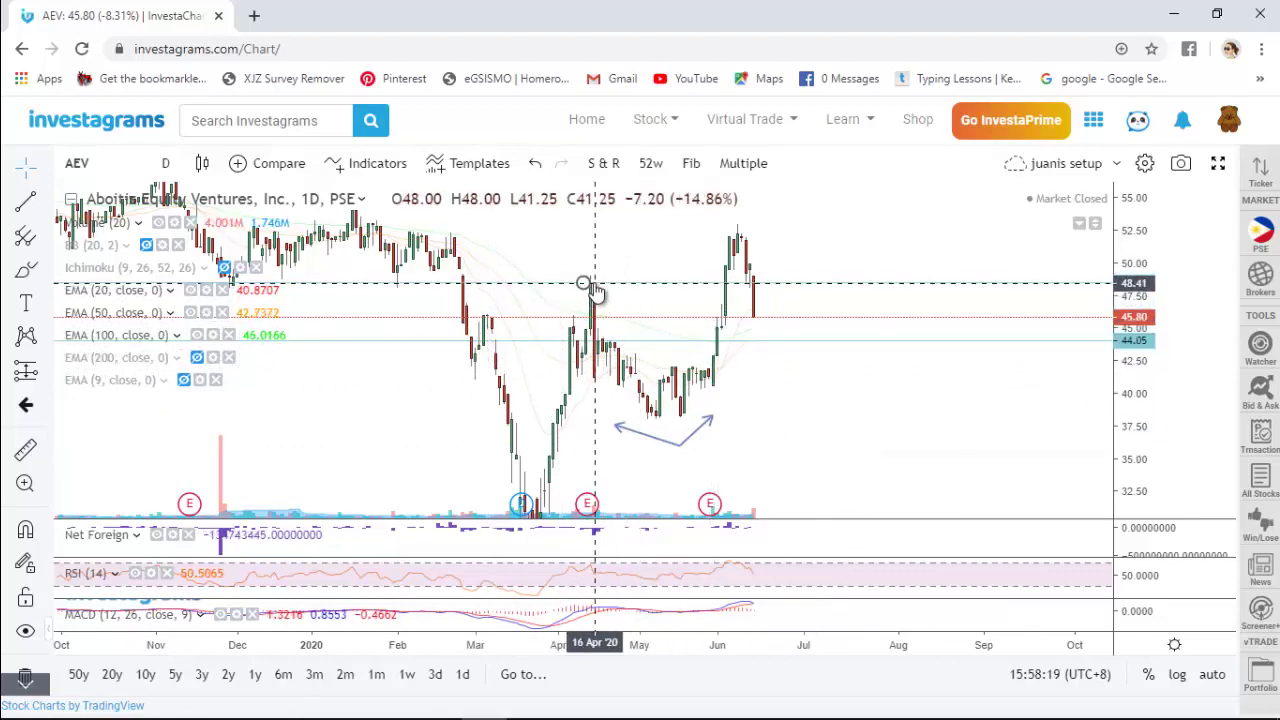
scroll(594, 292, down, 5)
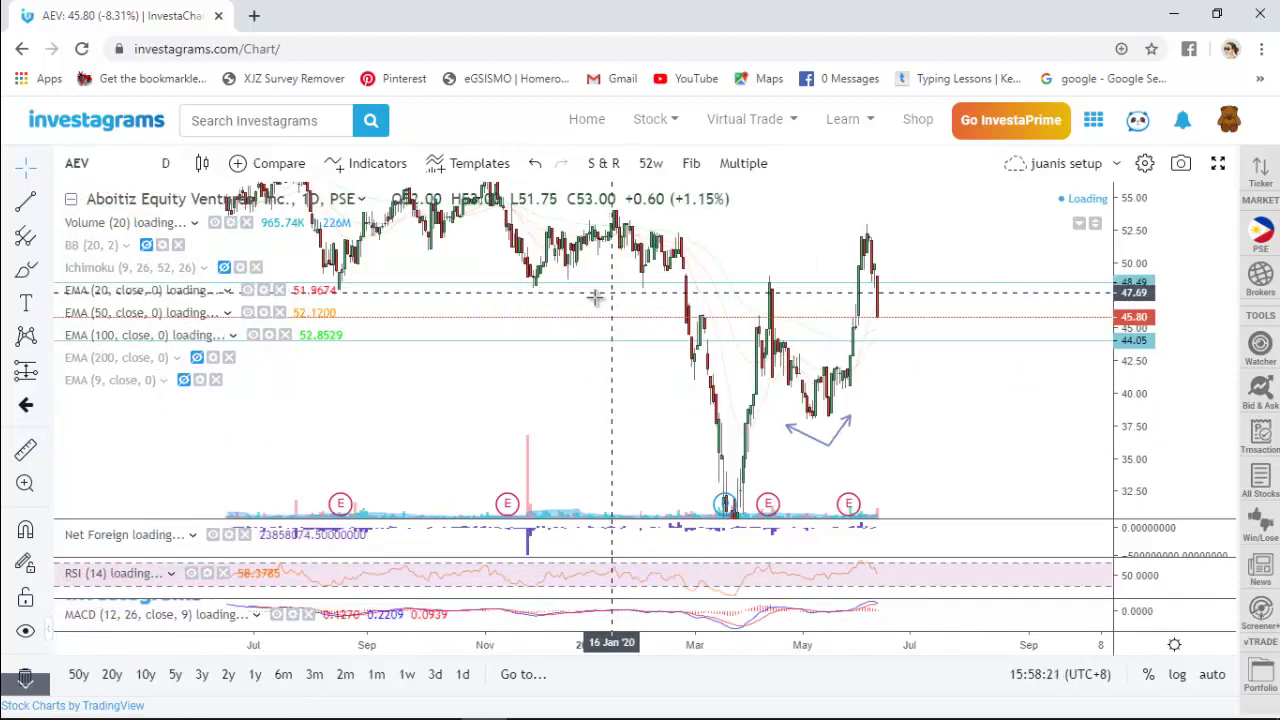
scroll(871, 286, down, 3)
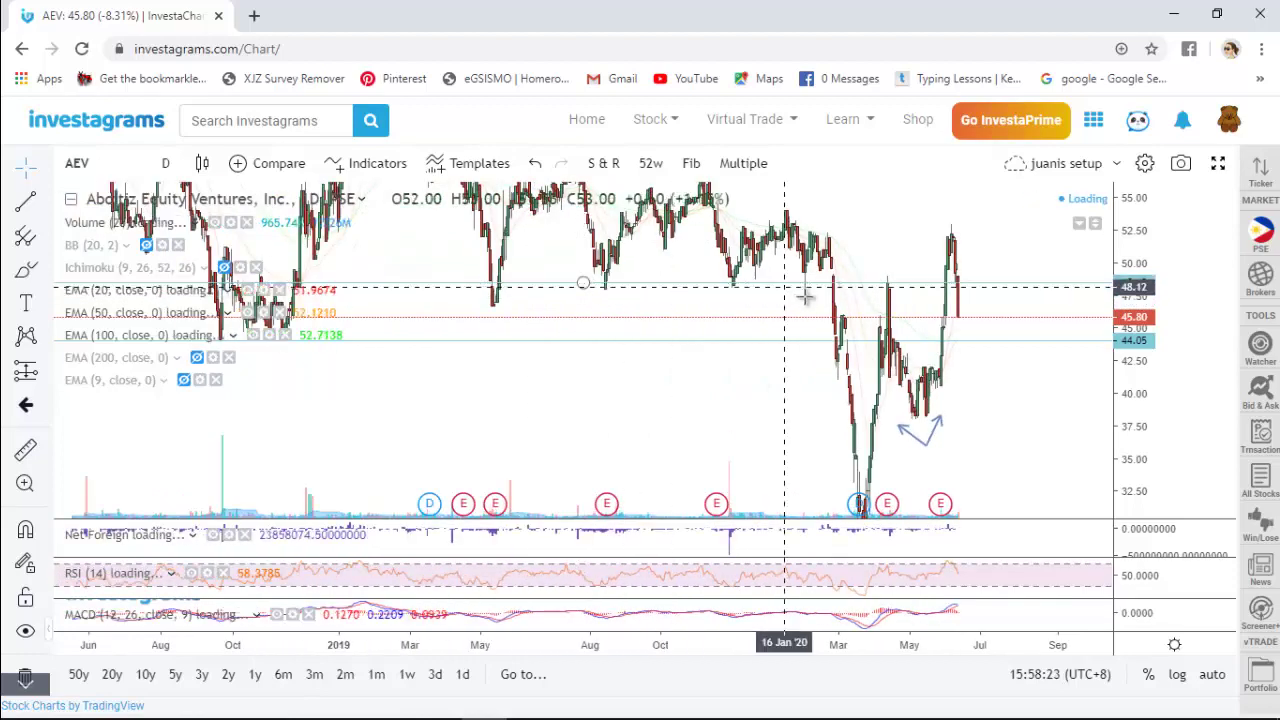
scroll(794, 320, up, 5)
scroll(948, 308, up, 3)
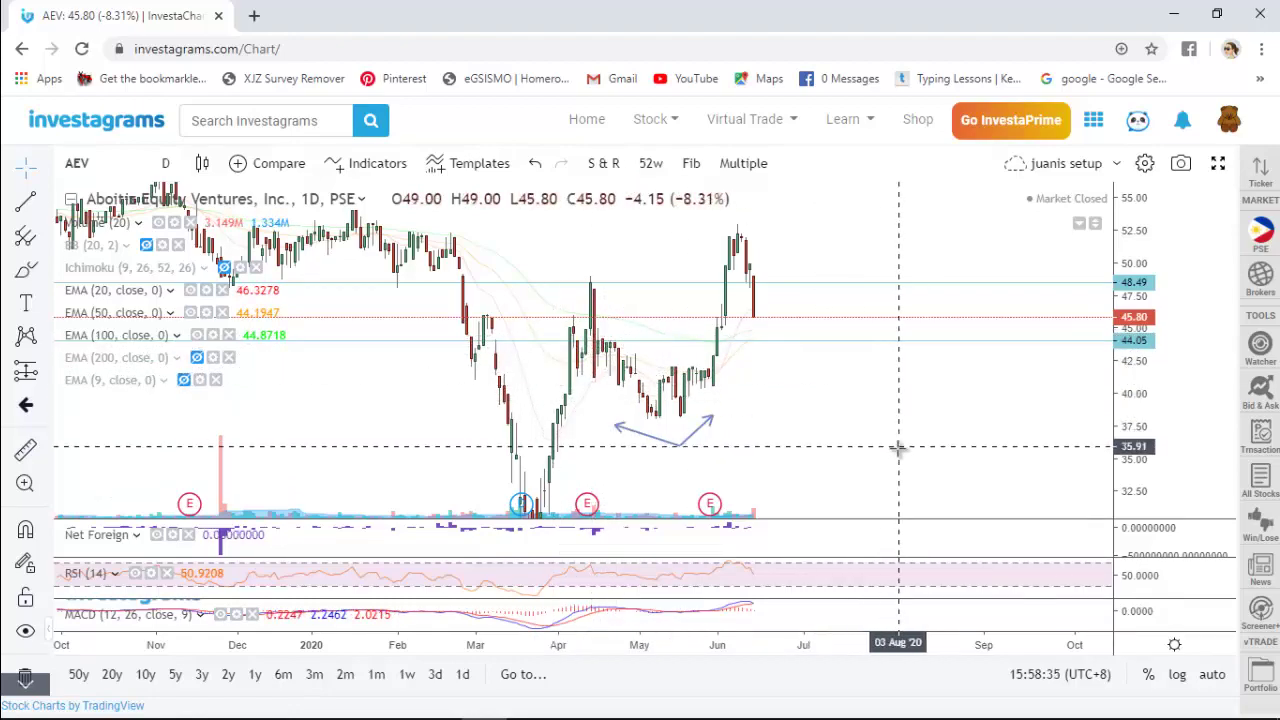
Switch to the valuation analysis spreadsheet and review the AEV row, including its note and 10YHPE value
key(alt+Tab)
key(alt+Tab)
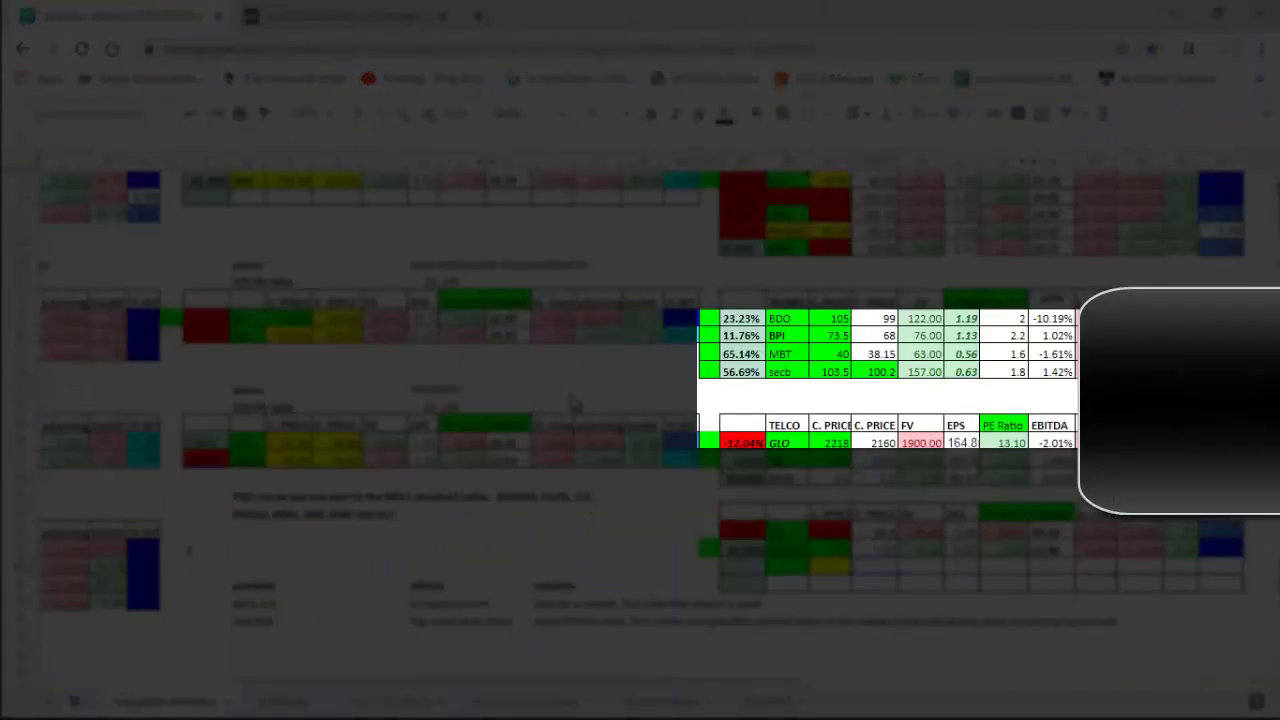
scroll(915, 578, up, 2)
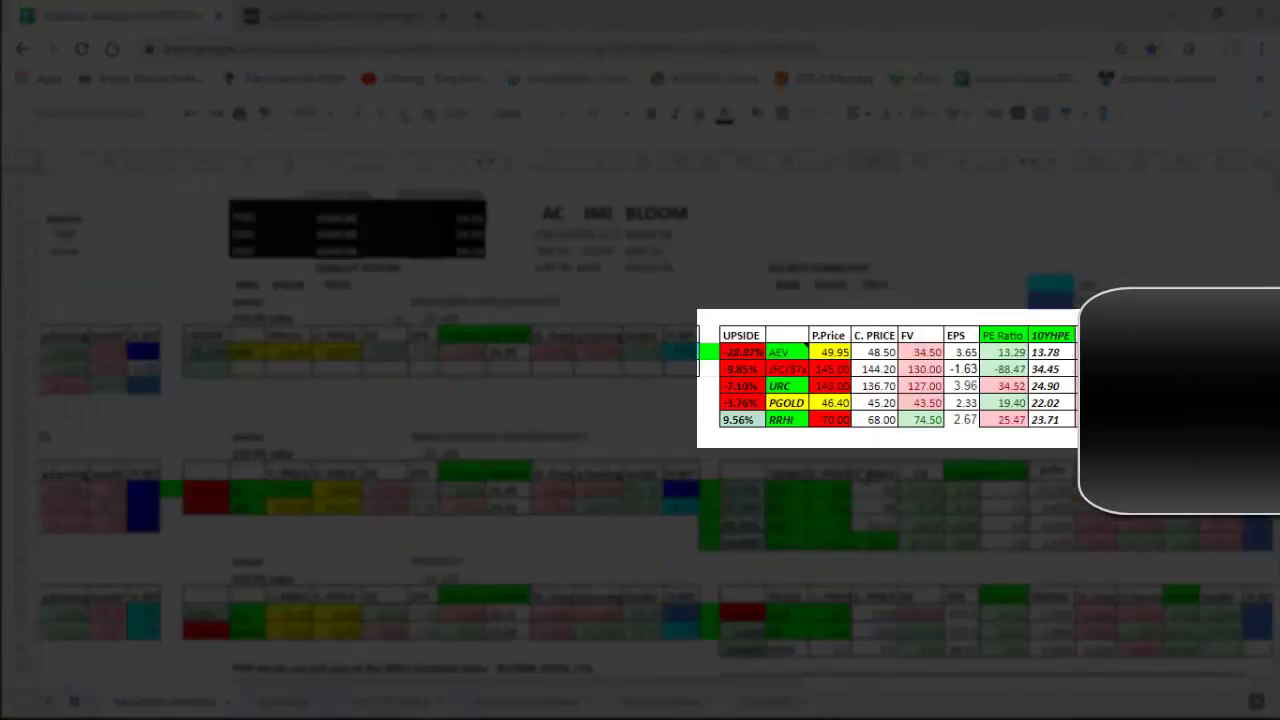
mouse_move(803, 356)
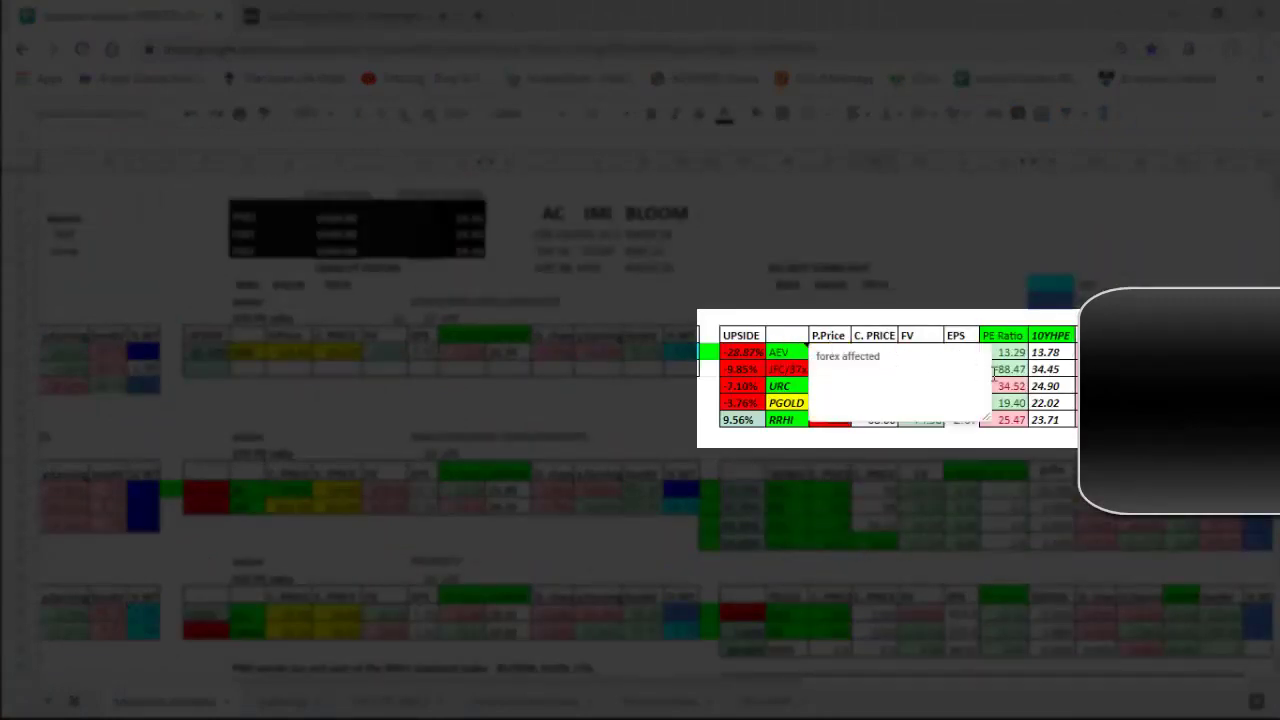
click(1051, 356)
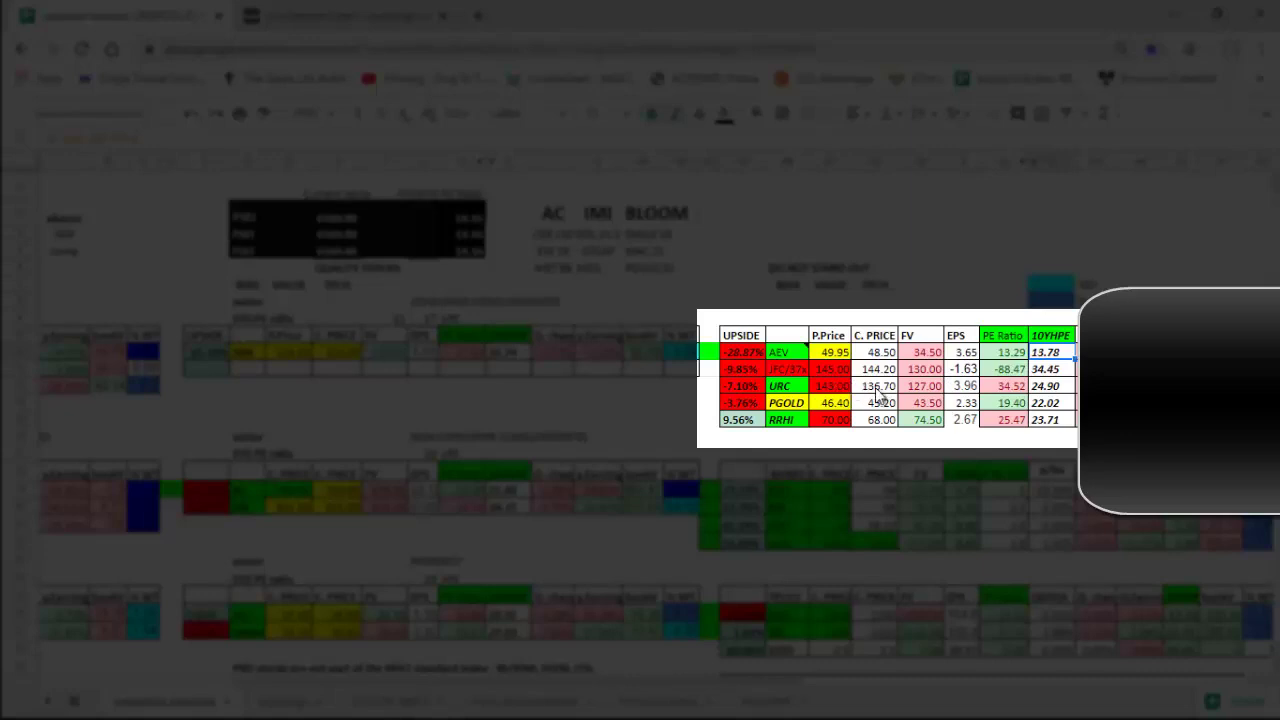
Switch to TIMSON TRADE and show the realtime charts for BDO from the stocks list
key(alt+Tab)
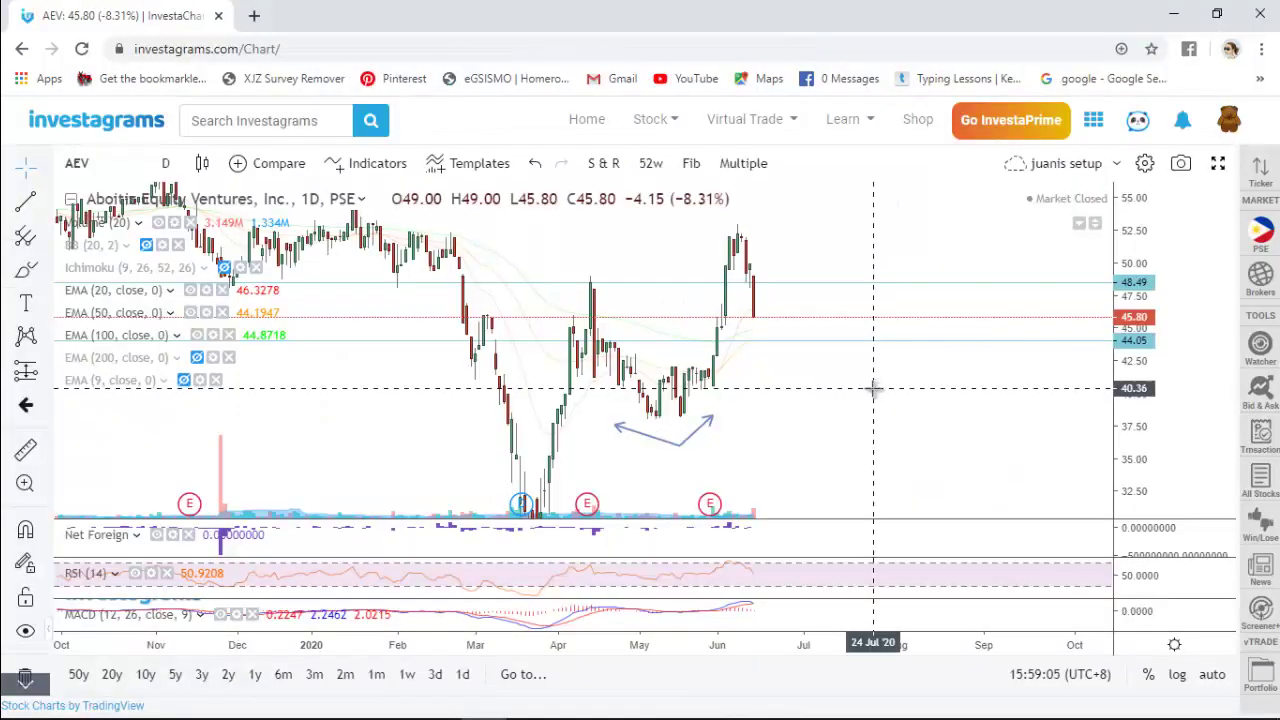
key(alt+Tab)
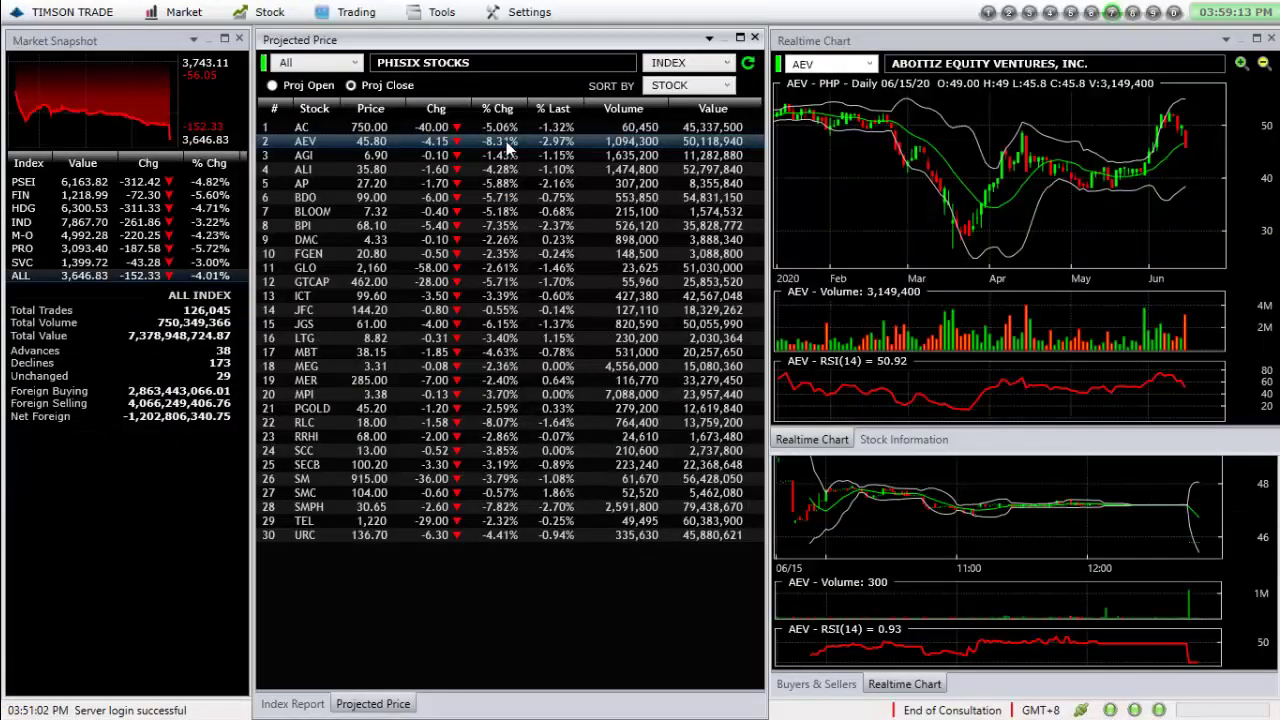
click(505, 199)
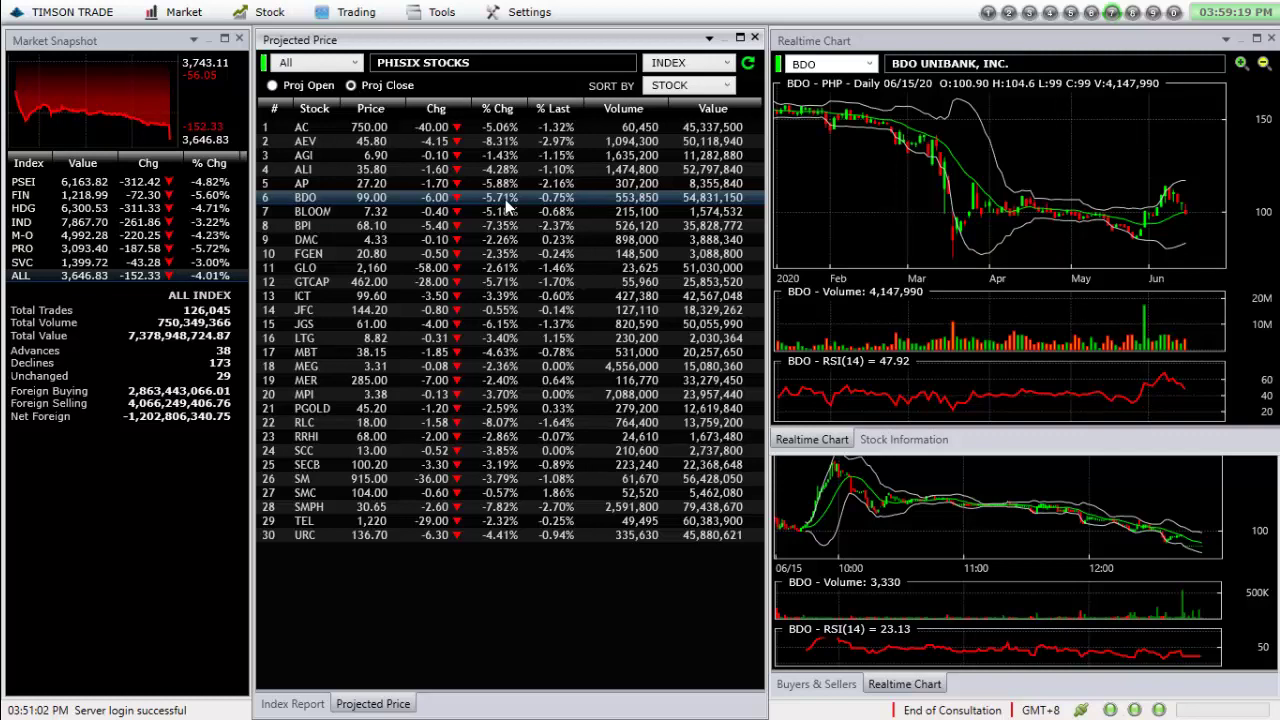
Switch back to the Investagrams chart and load the BDO symbol
key(alt+Tab)
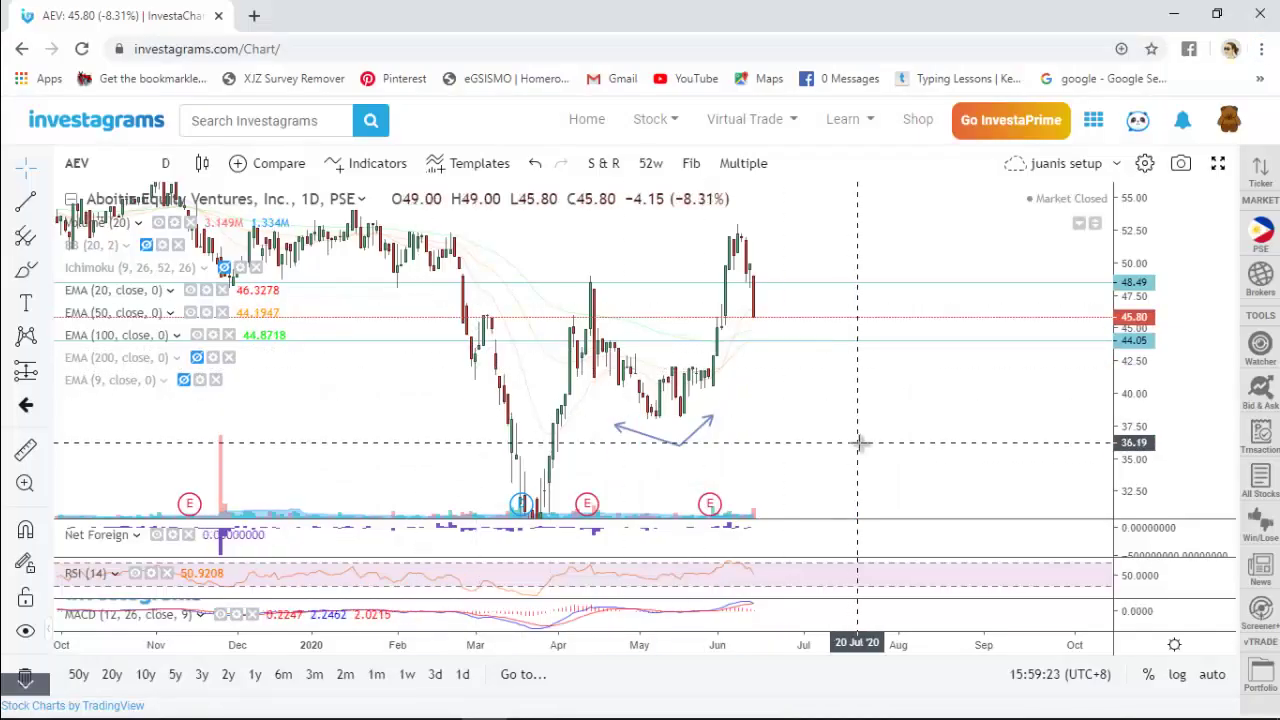
text(B)
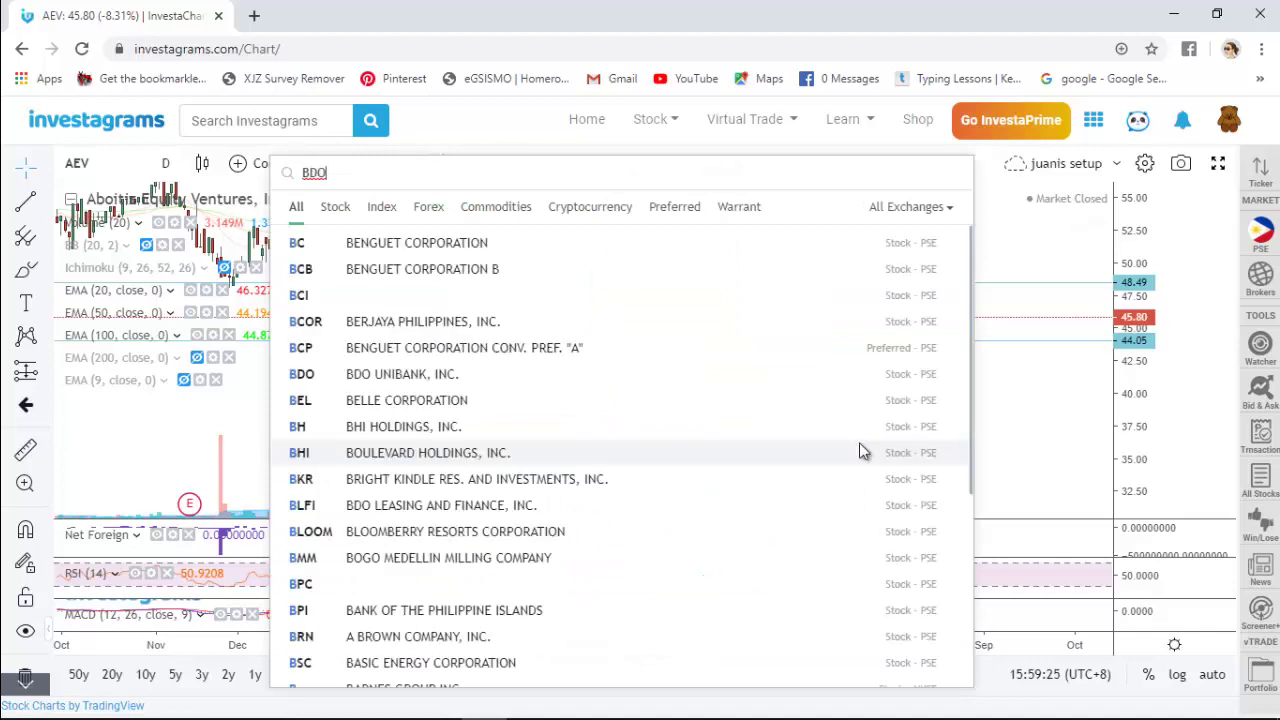
text(DO)
key(Return)
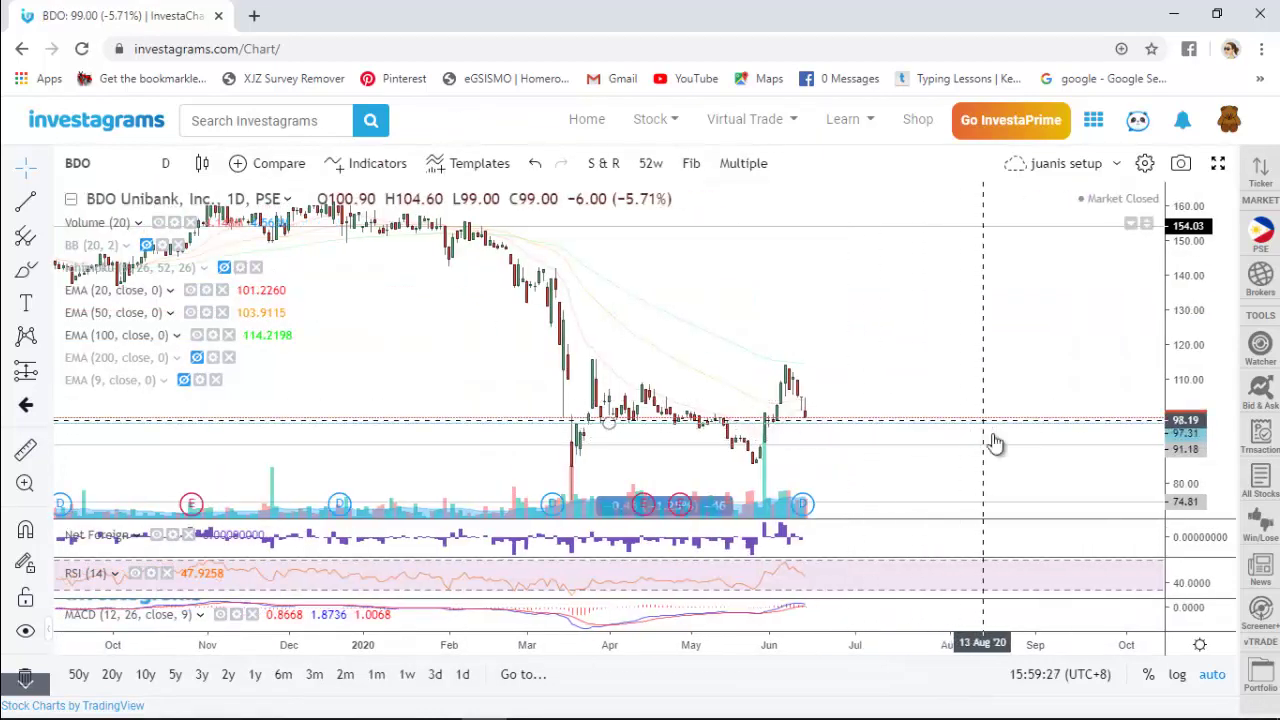
Adjust the horizontal level just below the current BDO price to about 97.41
drag(1014, 420, 998, 253)
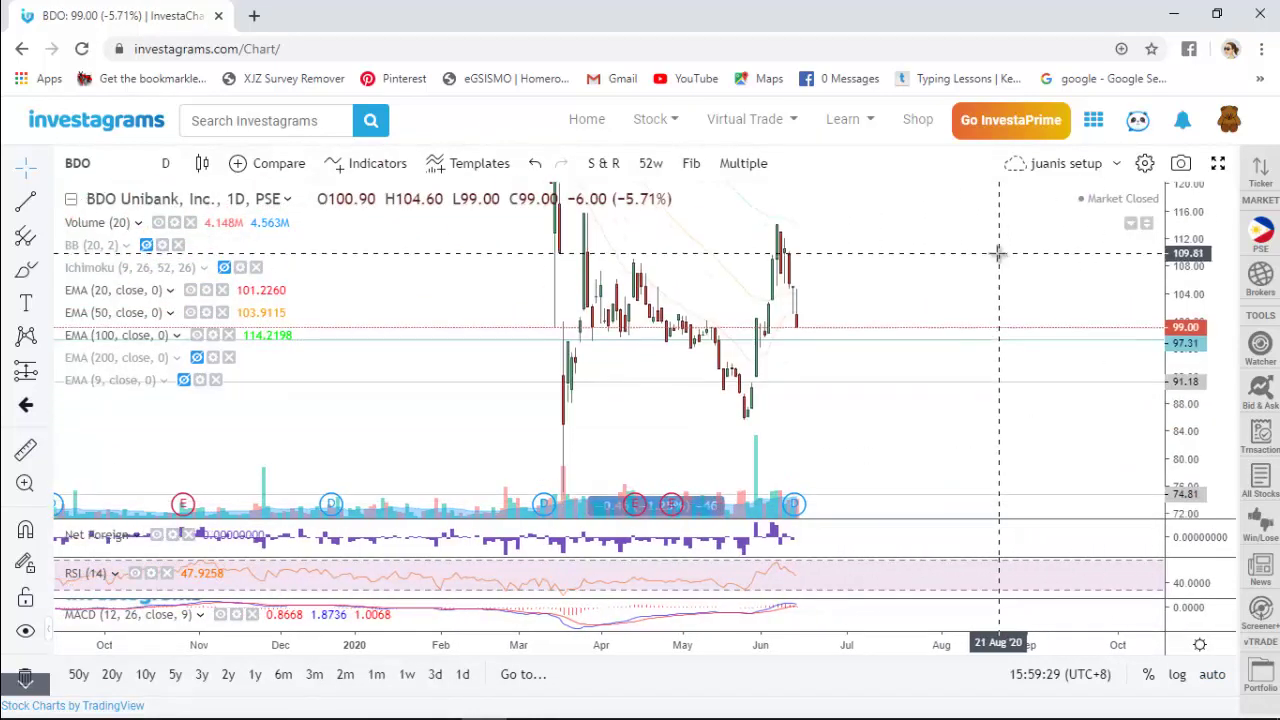
scroll(971, 386, up, 3)
drag(860, 457, 1010, 480)
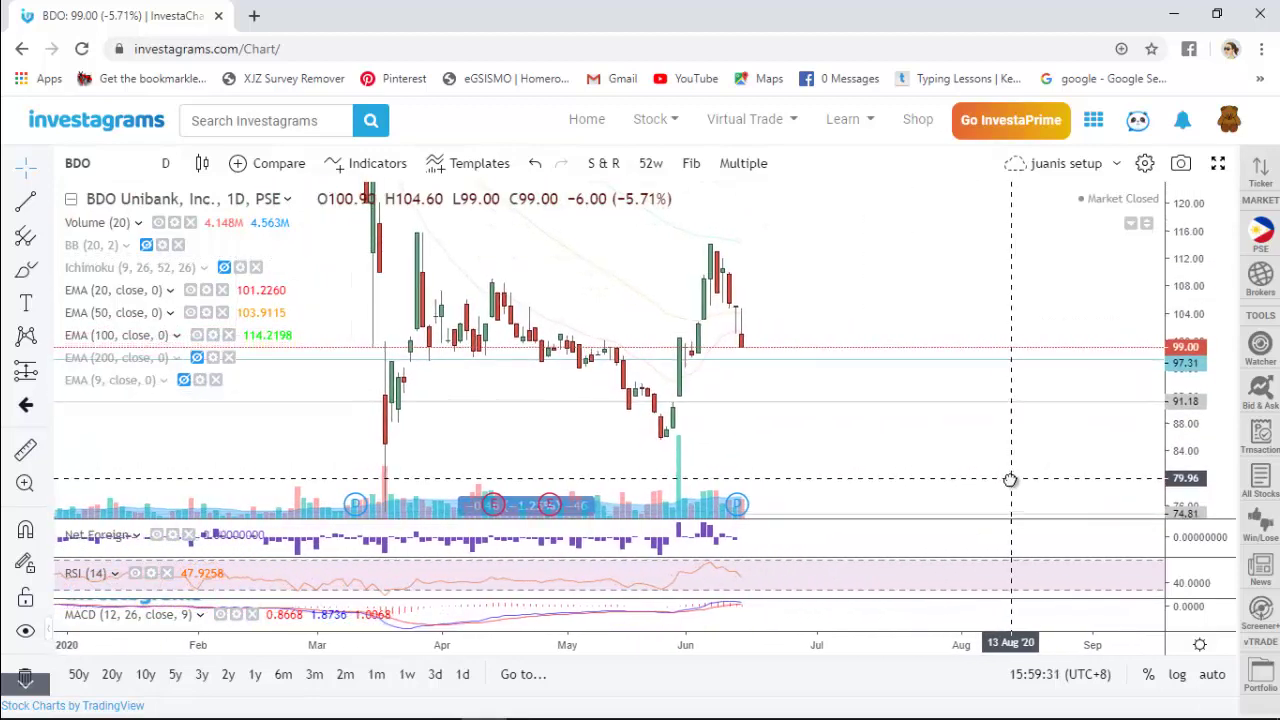
drag(857, 449, 953, 467)
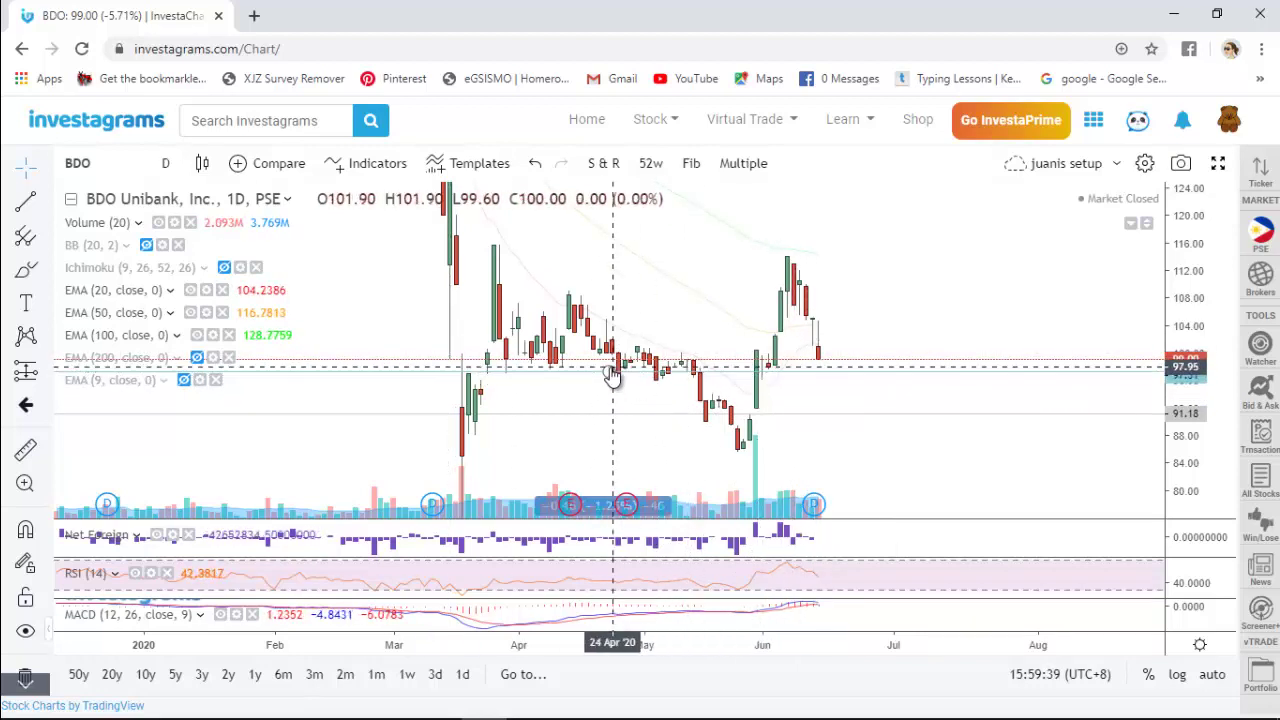
drag(613, 375, 607, 368)
drag(607, 360, 630, 371)
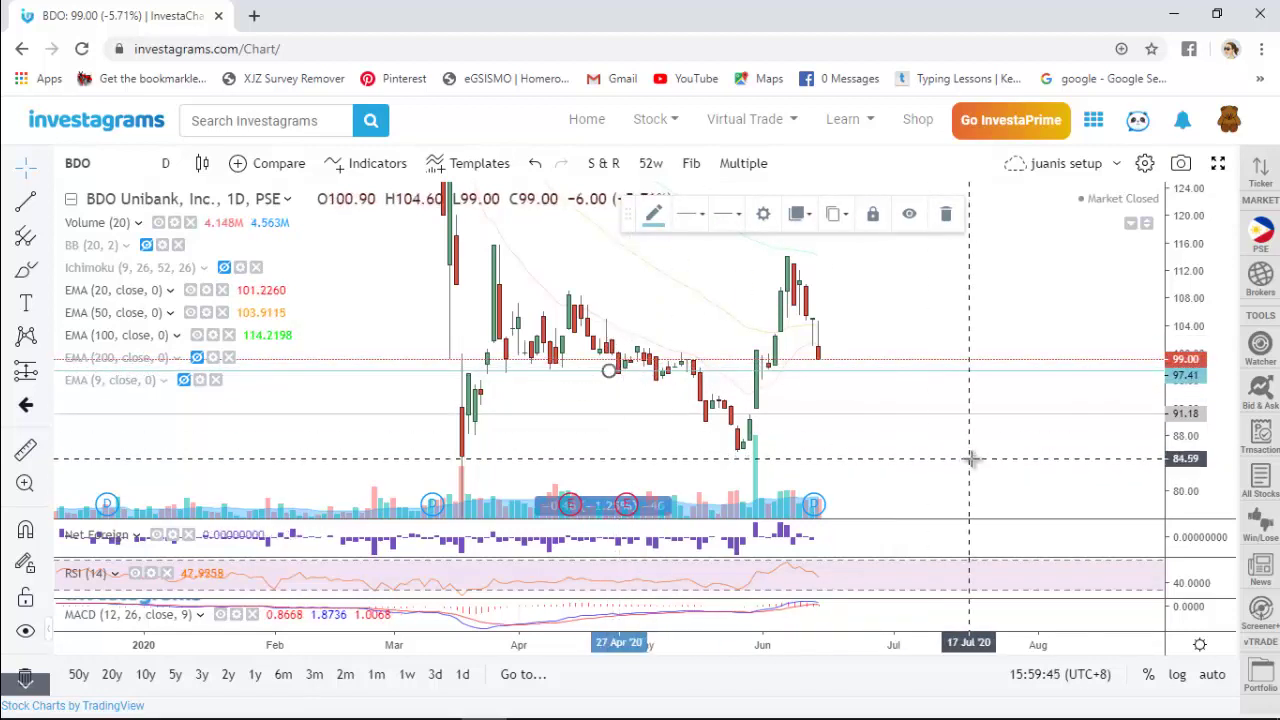
scroll(972, 459, right, 3)
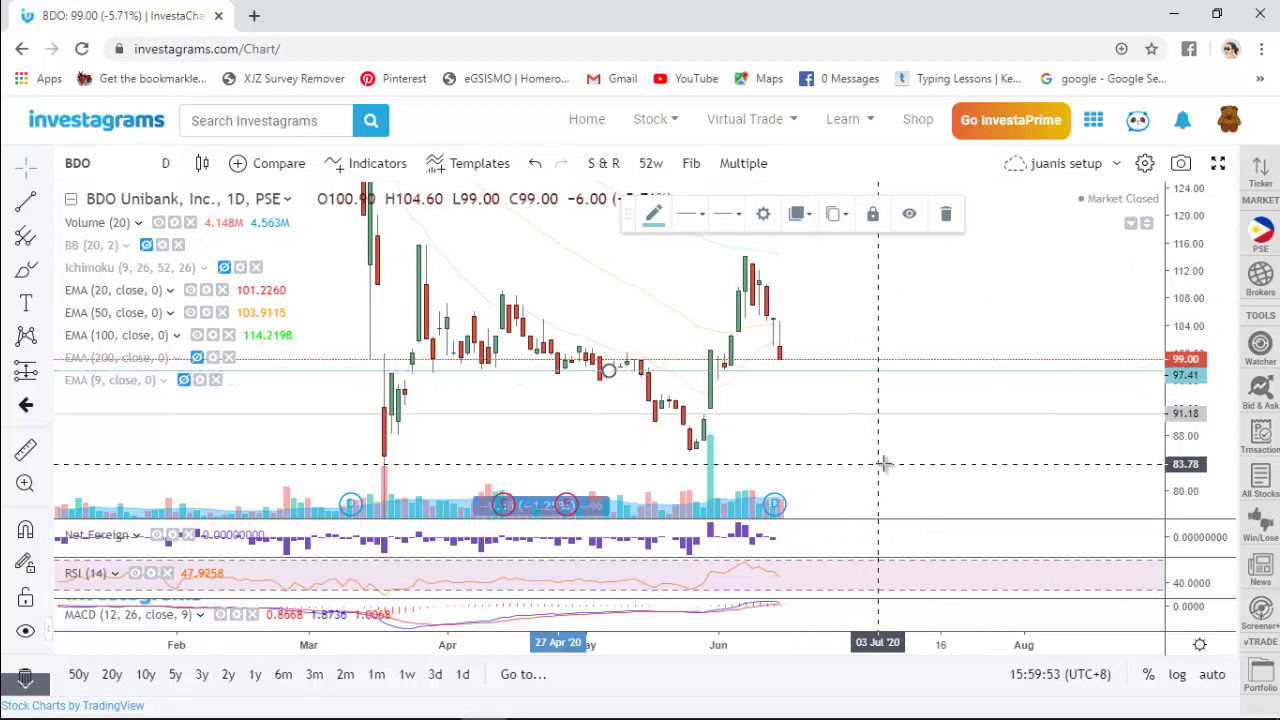
Raise the second horizontal level below the current BDO price to about 93.05
drag(829, 457, 823, 380)
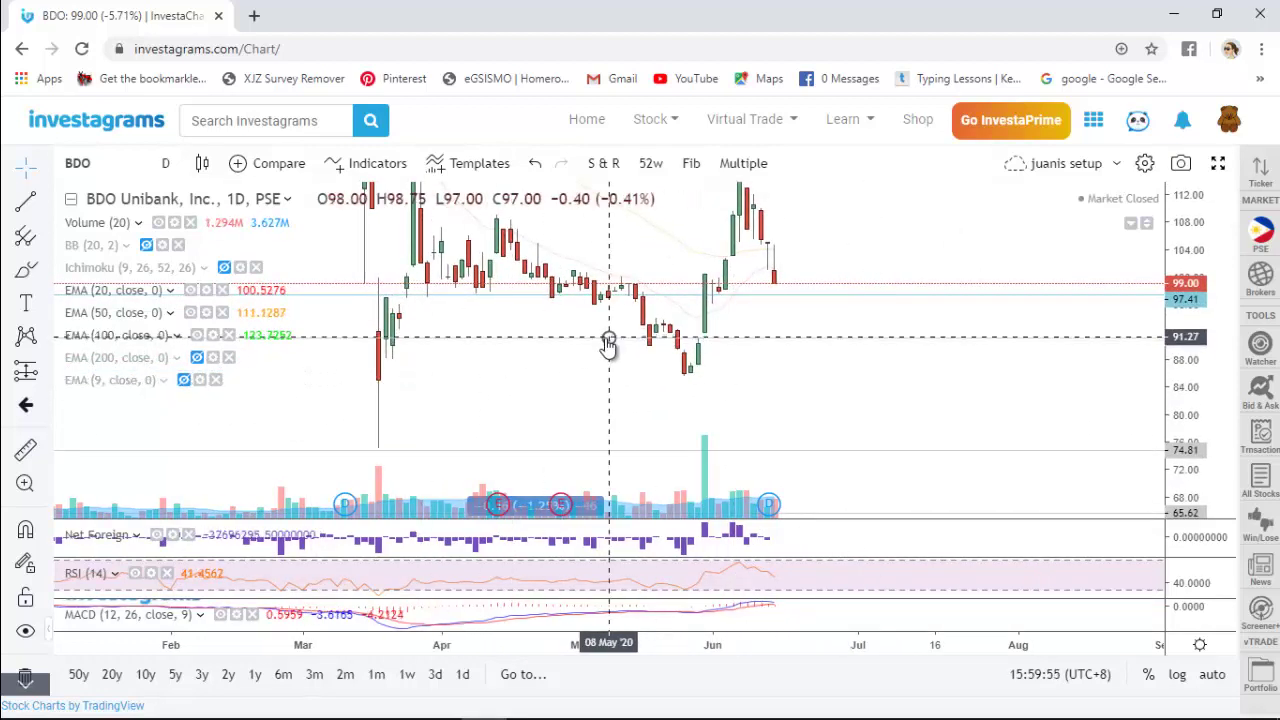
drag(613, 342, 610, 325)
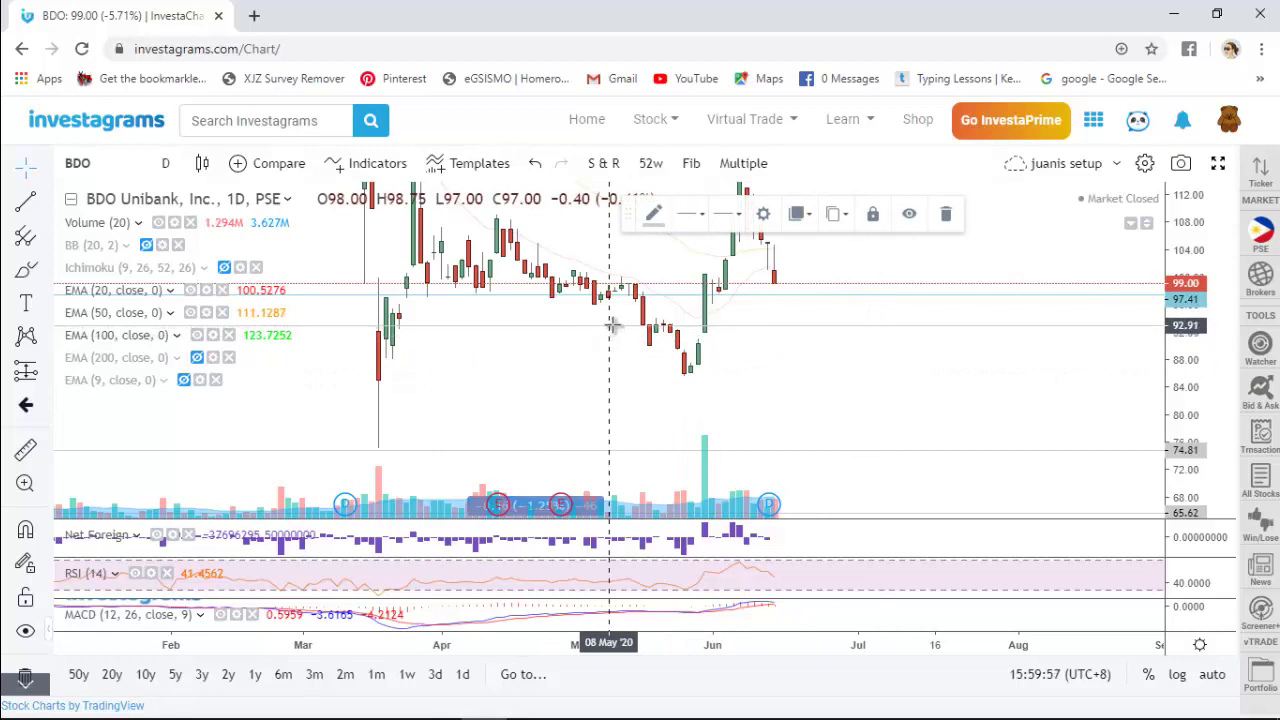
click(915, 370)
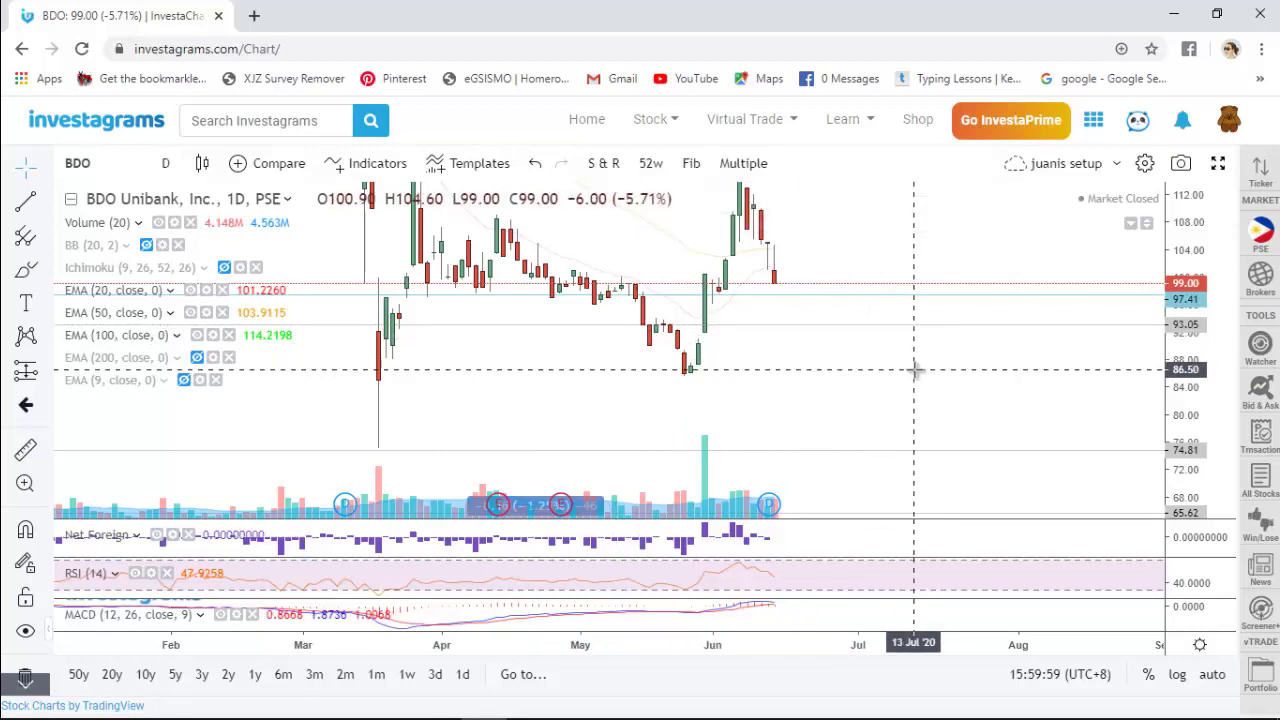
Examine BDO's recent price action and its support levels across a wider date and price range
scroll(915, 370, left, 3)
scroll(915, 370, right, 8)
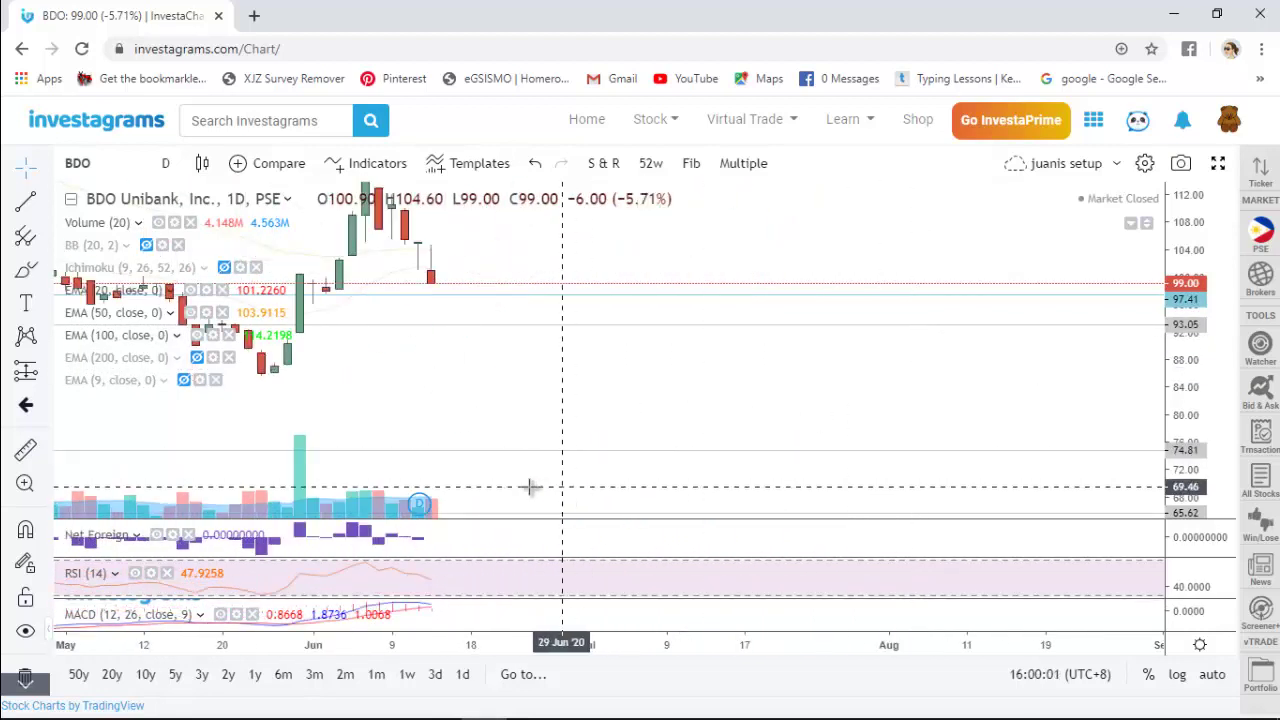
drag(552, 413, 851, 414)
scroll(866, 391, down, 3)
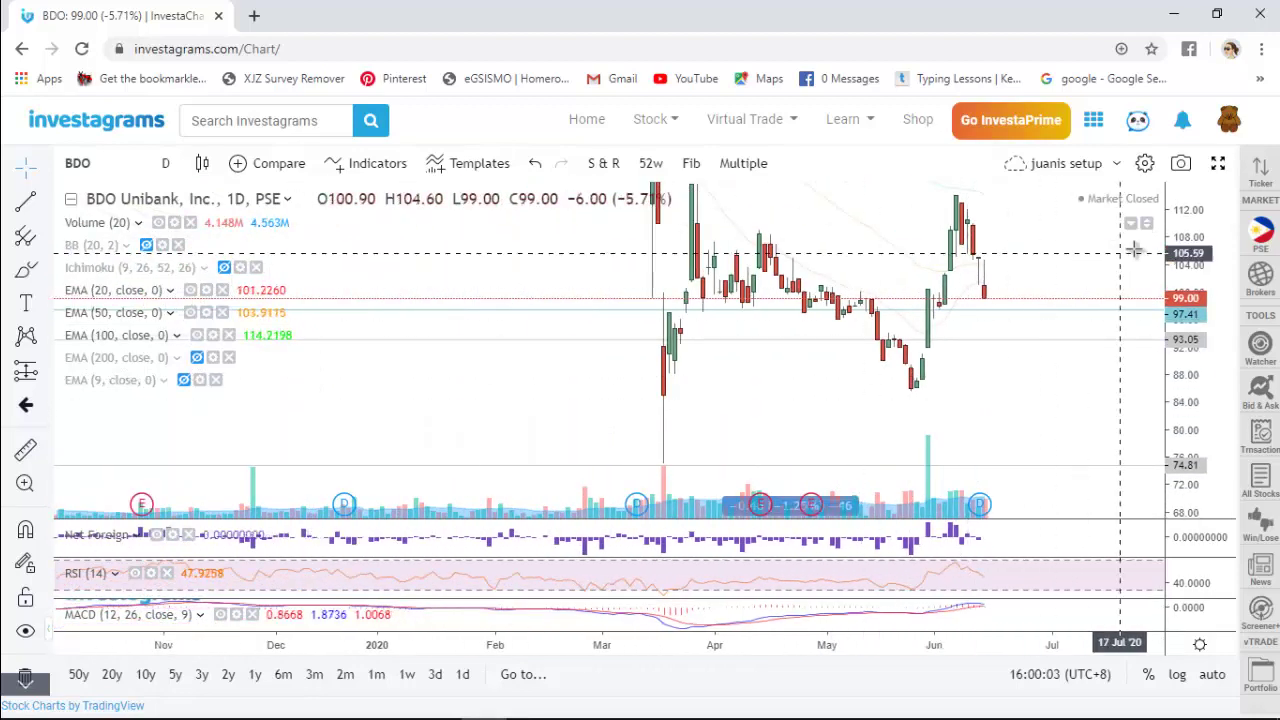
drag(1188, 250, 1188, 320)
scroll(956, 395, right, 4)
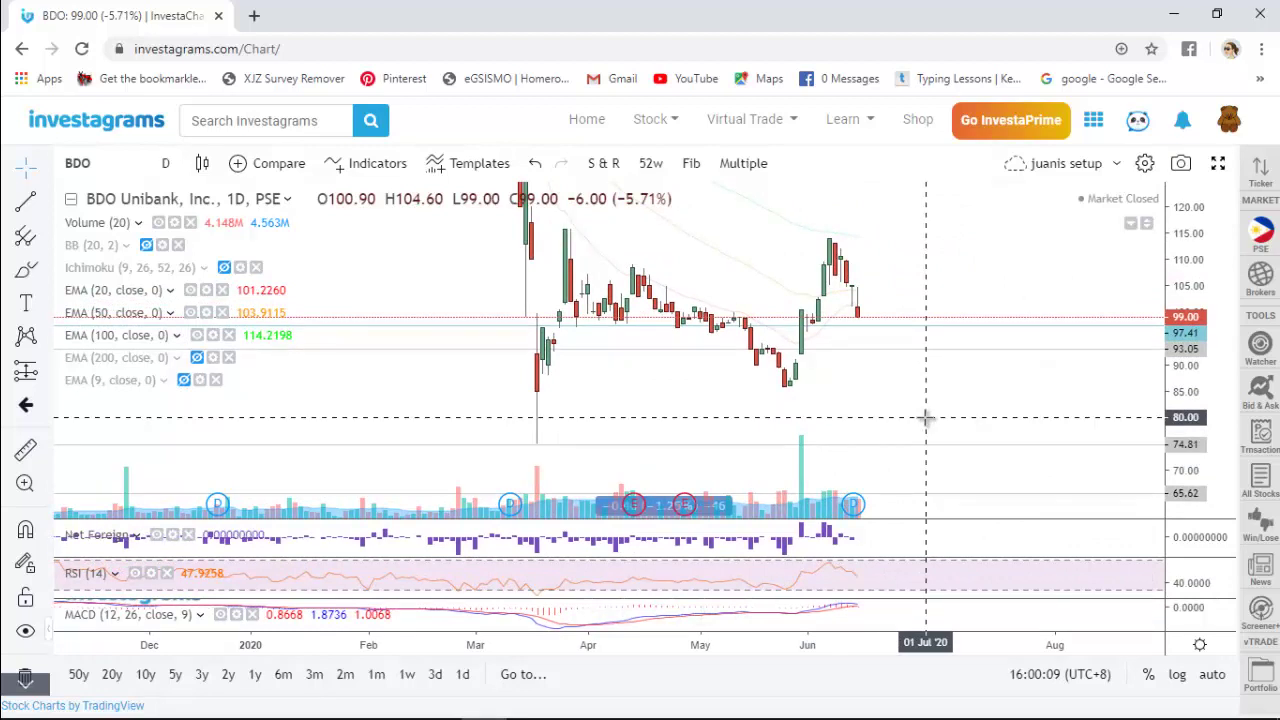
Switch to the valuation analysis spreadsheet and review the BDO row, including its 10-year-high and FV values
key(alt+Tab)
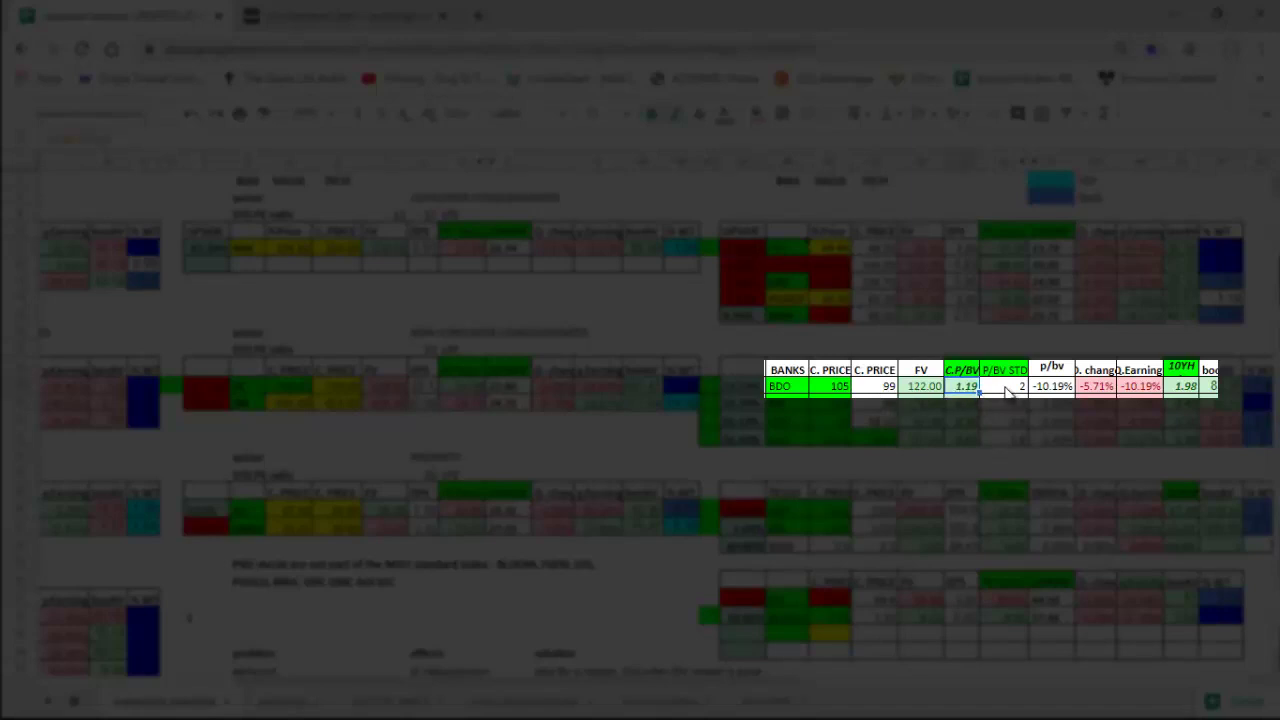
click(1190, 390)
click(930, 389)
click(787, 386)
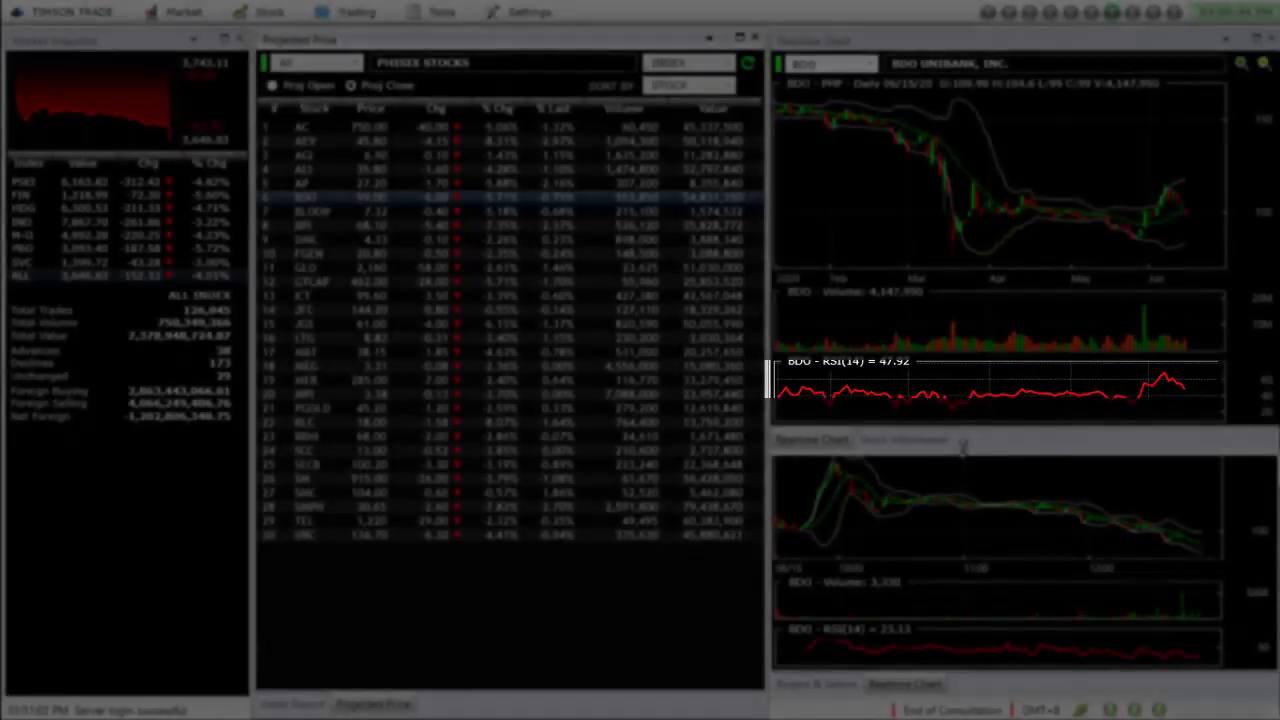
Switch to the Investagrams chart and look over BDO's price against its horizontal levels
key(alt+Tab)
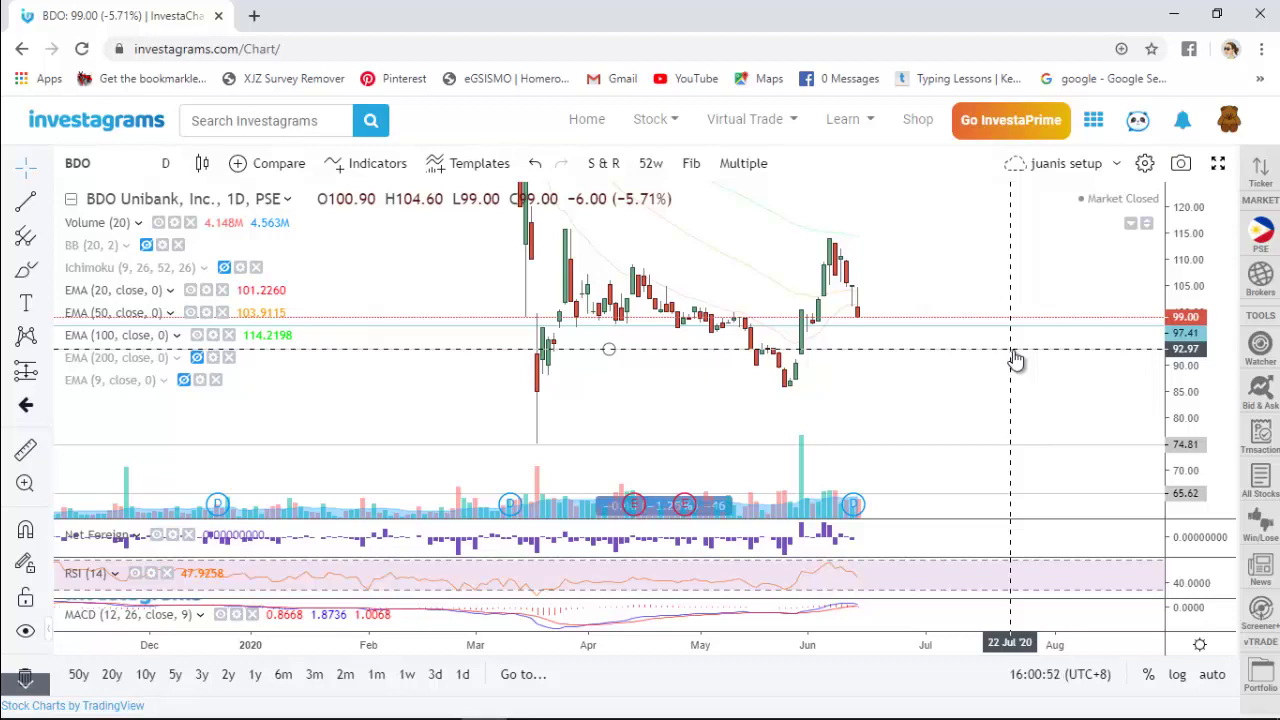
scroll(1014, 356, down, 2)
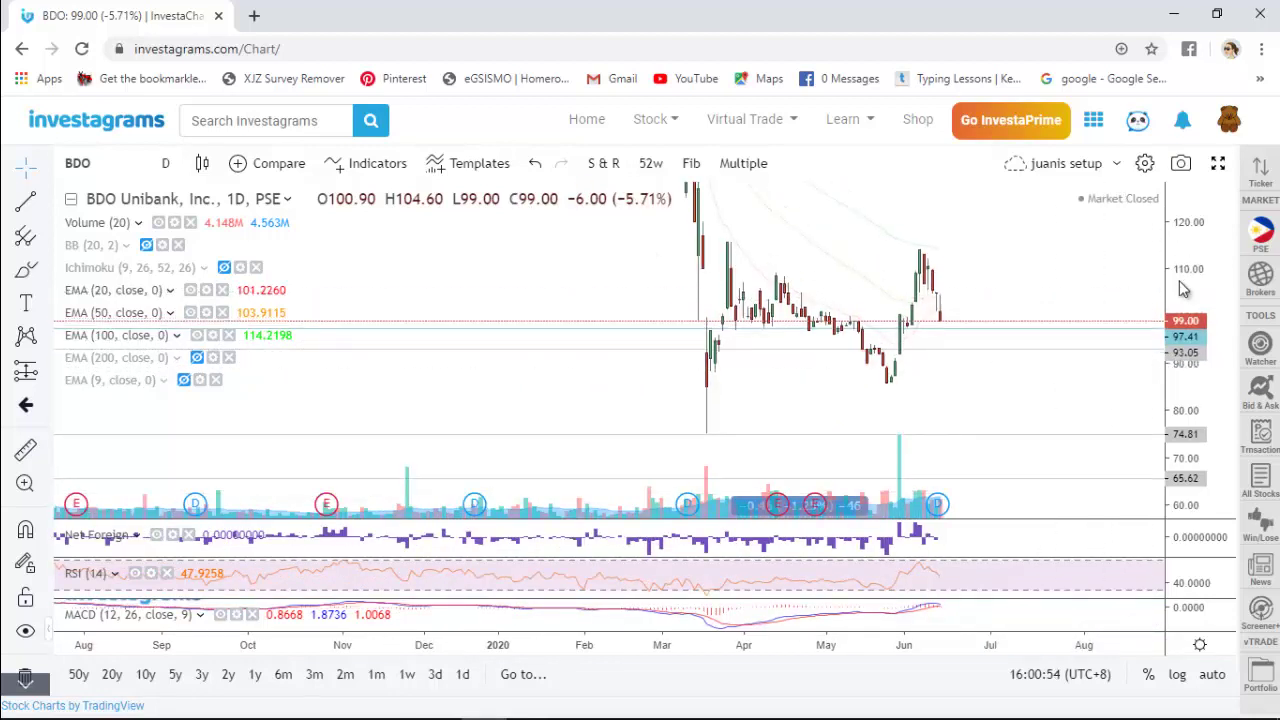
scroll(1055, 363, up, 2)
Switch to TIMSON TRADE and show the realtime charts for BLOOM from the stocks list
key(alt+Tab)
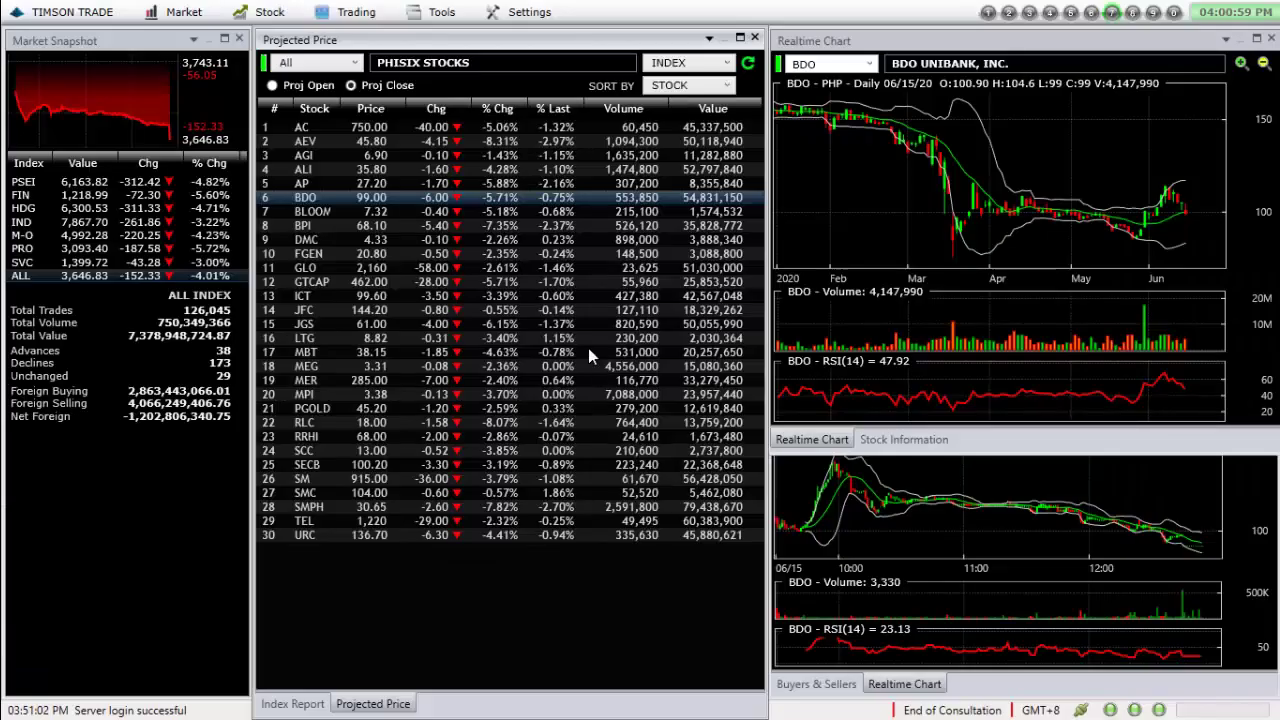
click(495, 212)
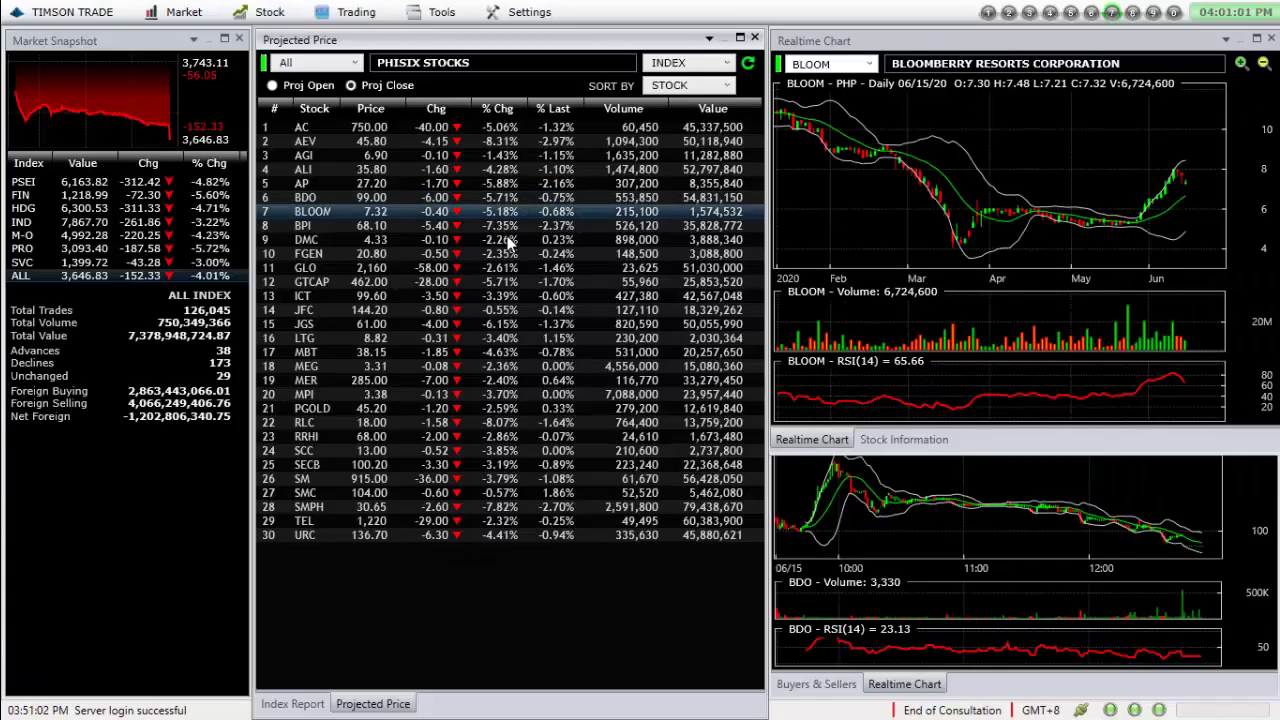
Switch back to the Investagrams chart and load the BLOOM symbol
key(alt+Tab)
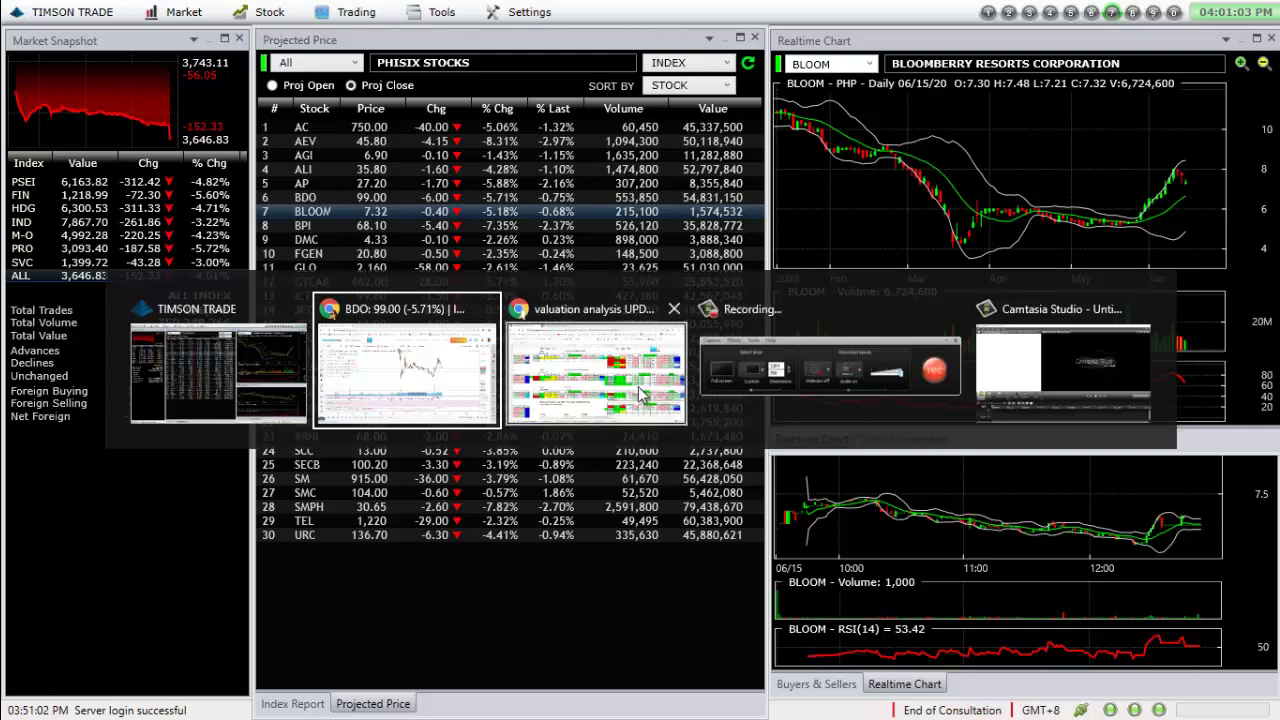
click(432, 385)
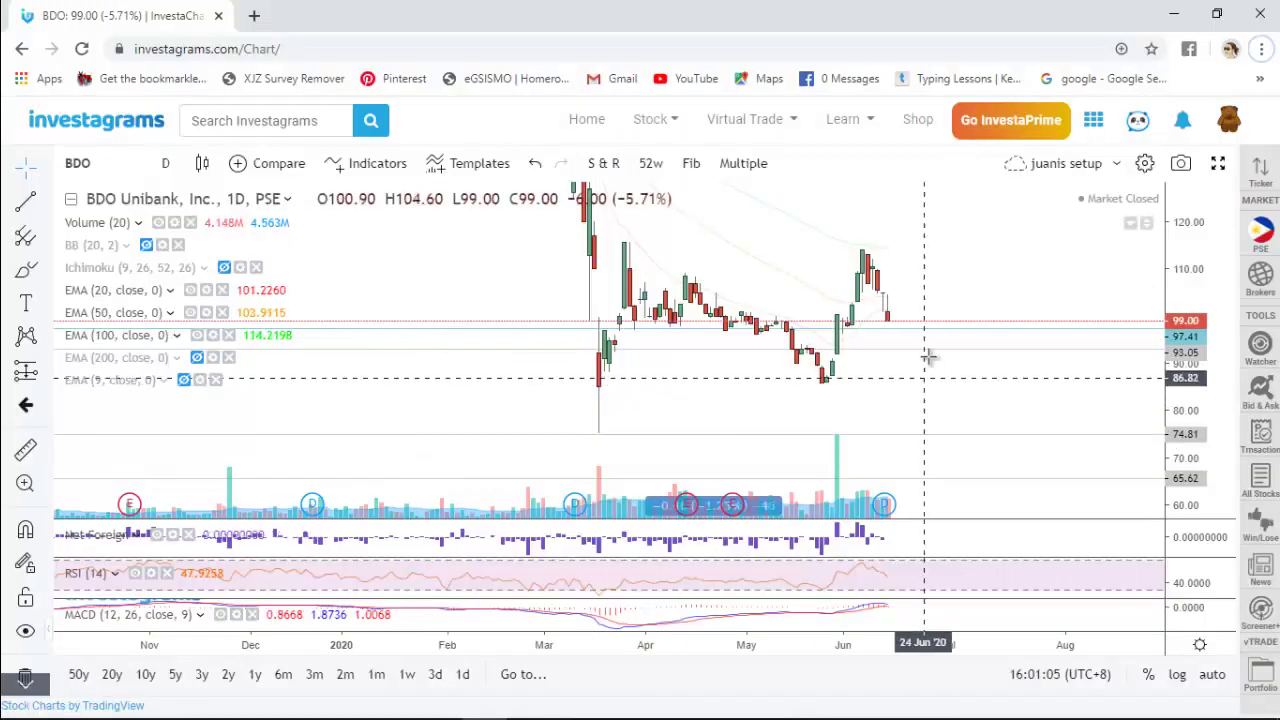
text(BL)
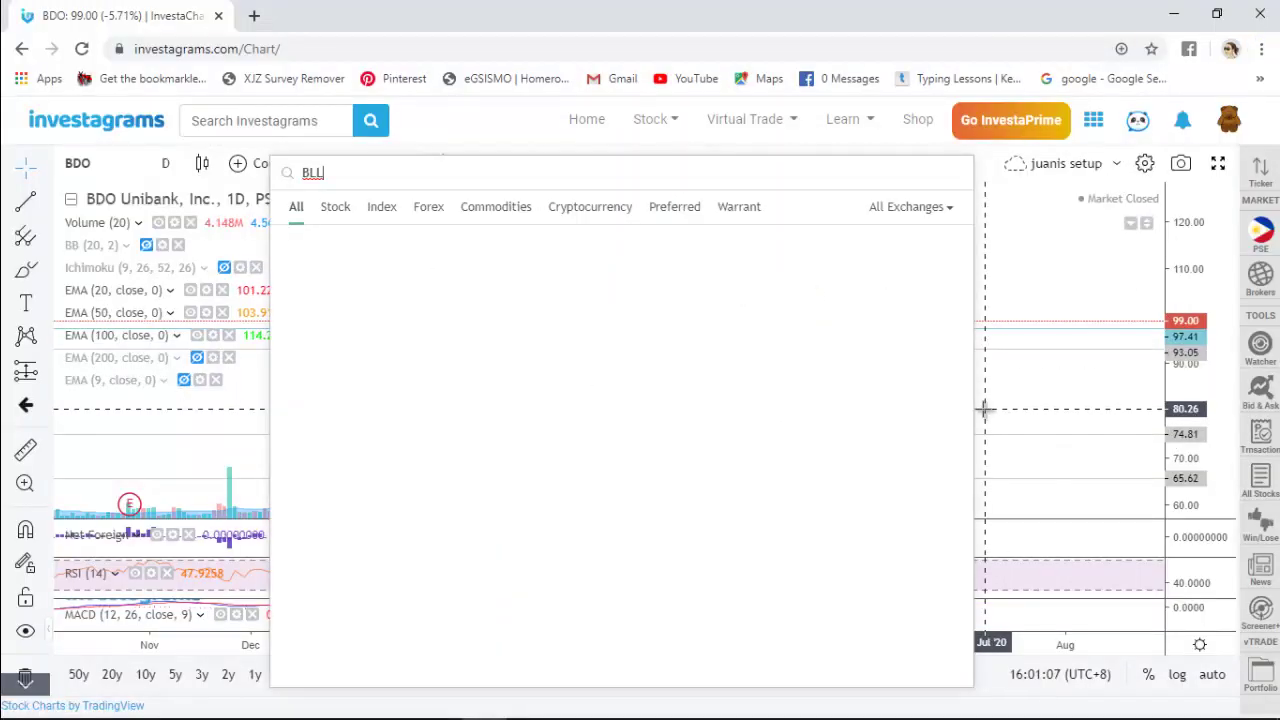
text(OOM)
key(Return)
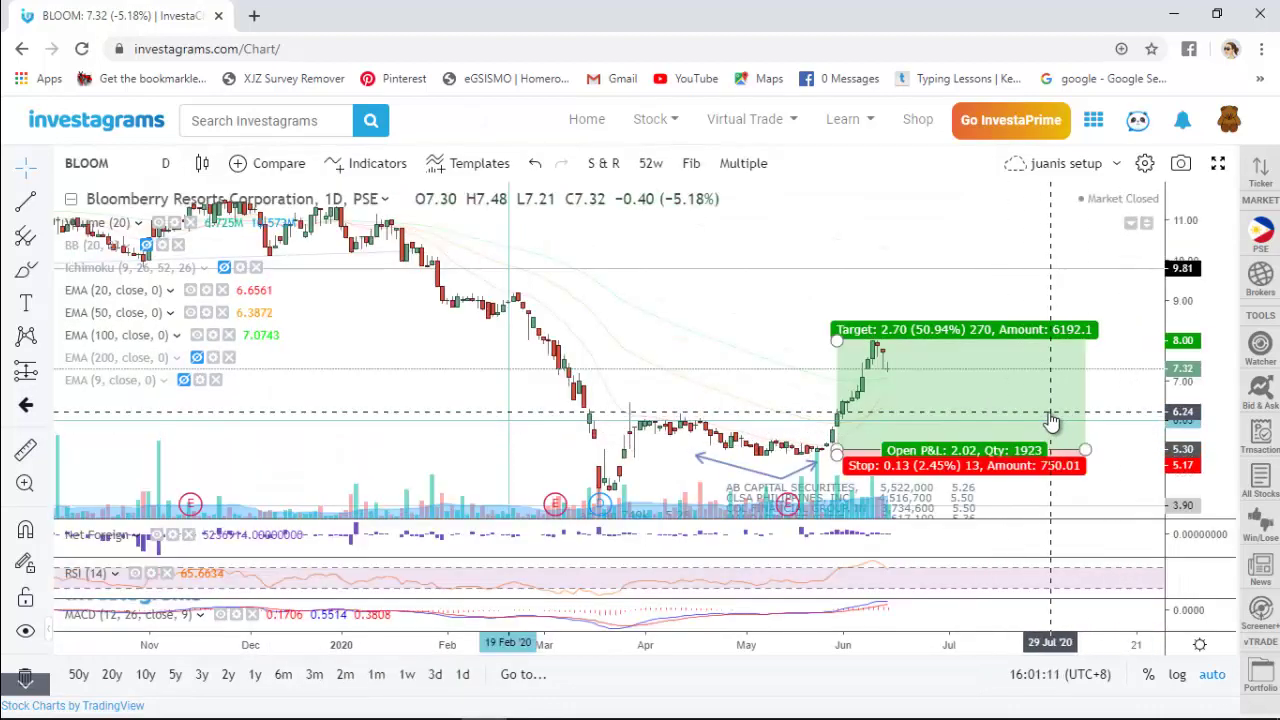
Delete the target-and-stop position drawing from the BLOOM chart and examine the price against its support levels
click(1046, 404)
key(Delete)
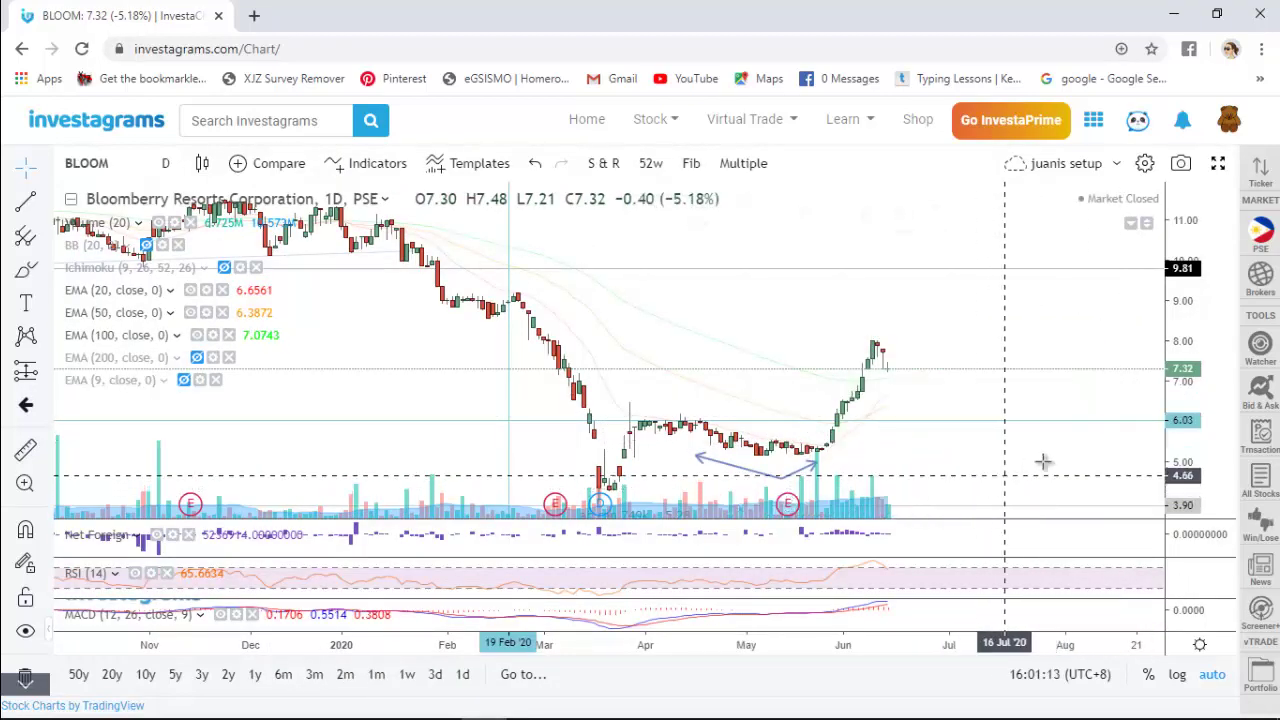
scroll(1050, 457, down, 2)
scroll(1048, 450, right, 2)
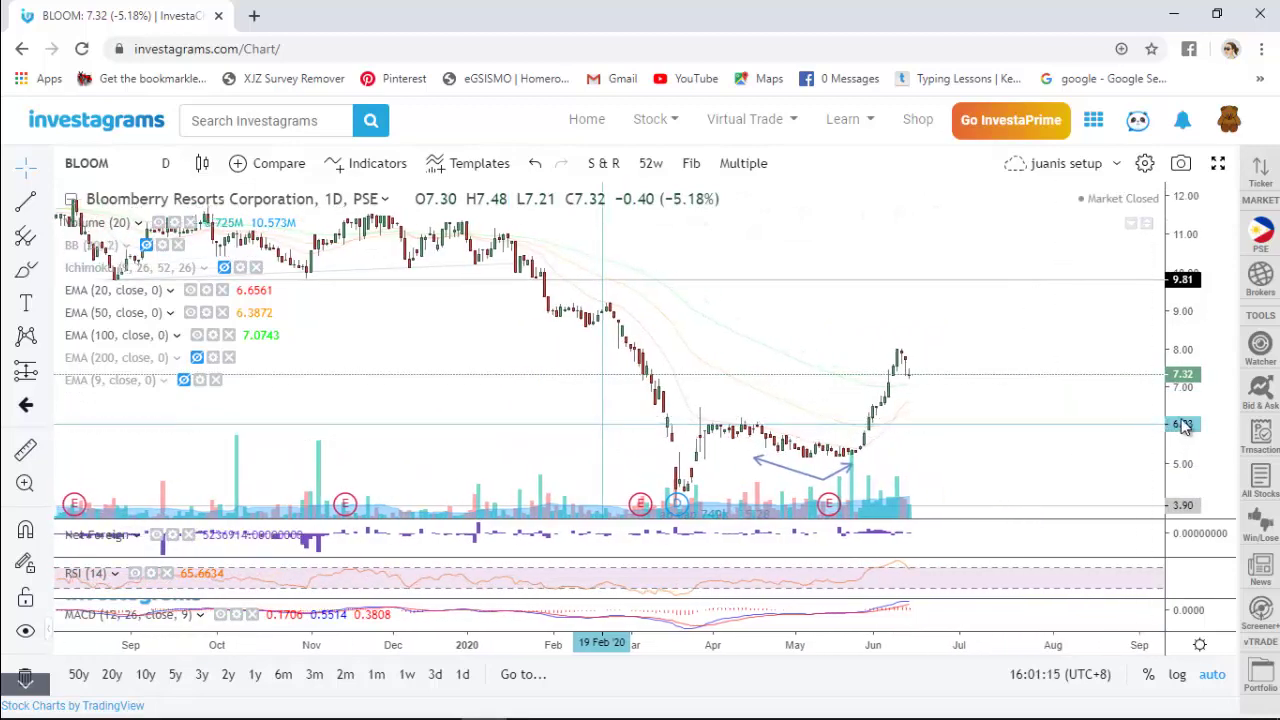
drag(1048, 453, 1005, 346)
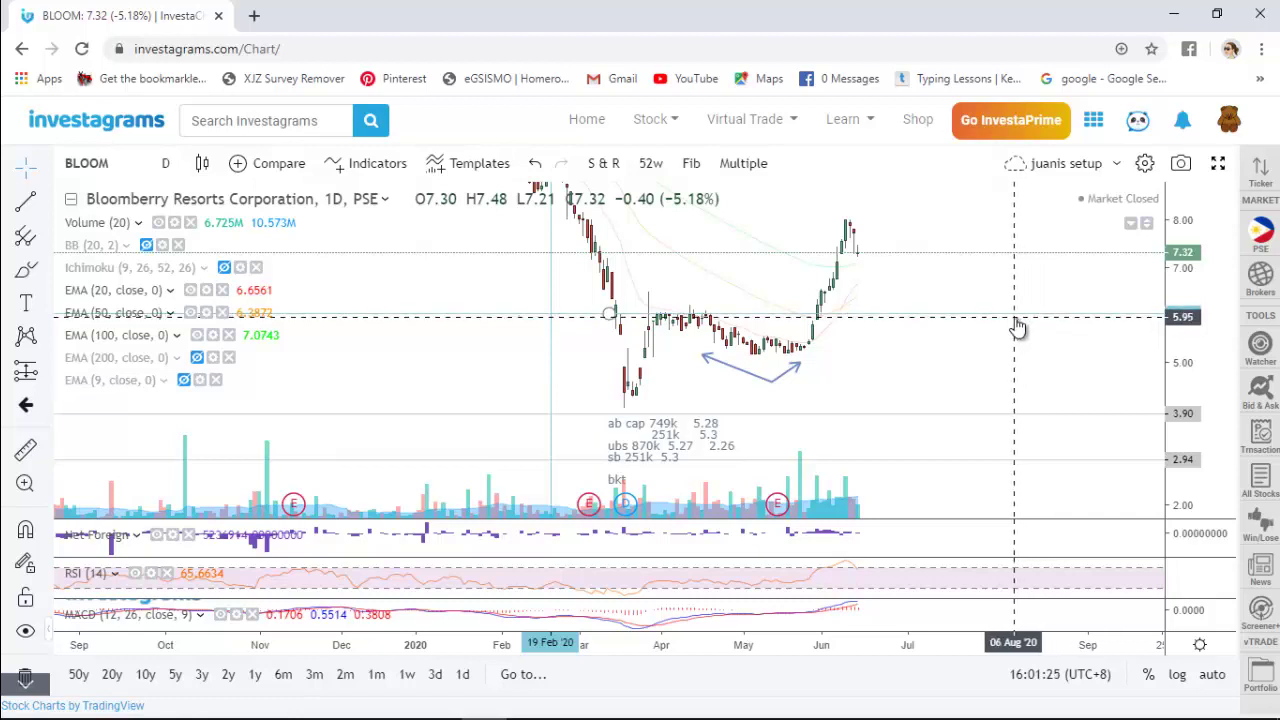
scroll(1008, 328, up, 2)
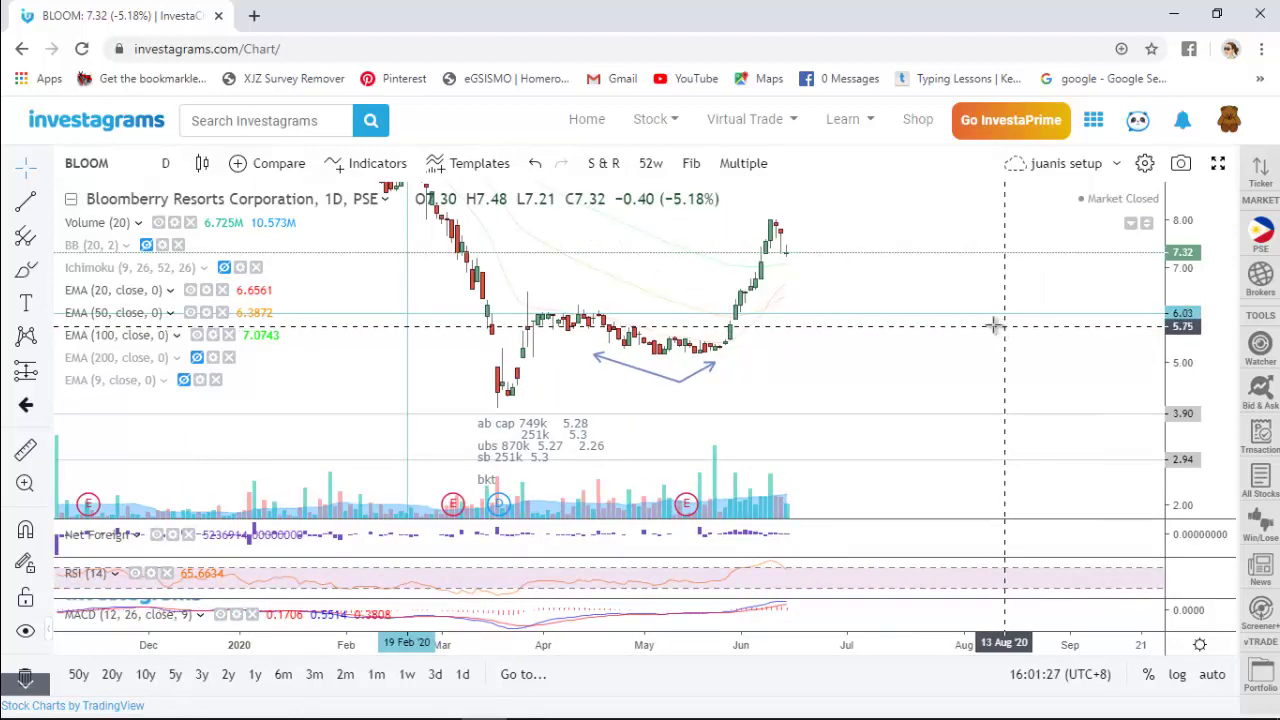
Switch to the valuation analysis spreadsheet and review the BLOOM row, including its PE Ratio
key(alt+Tab)
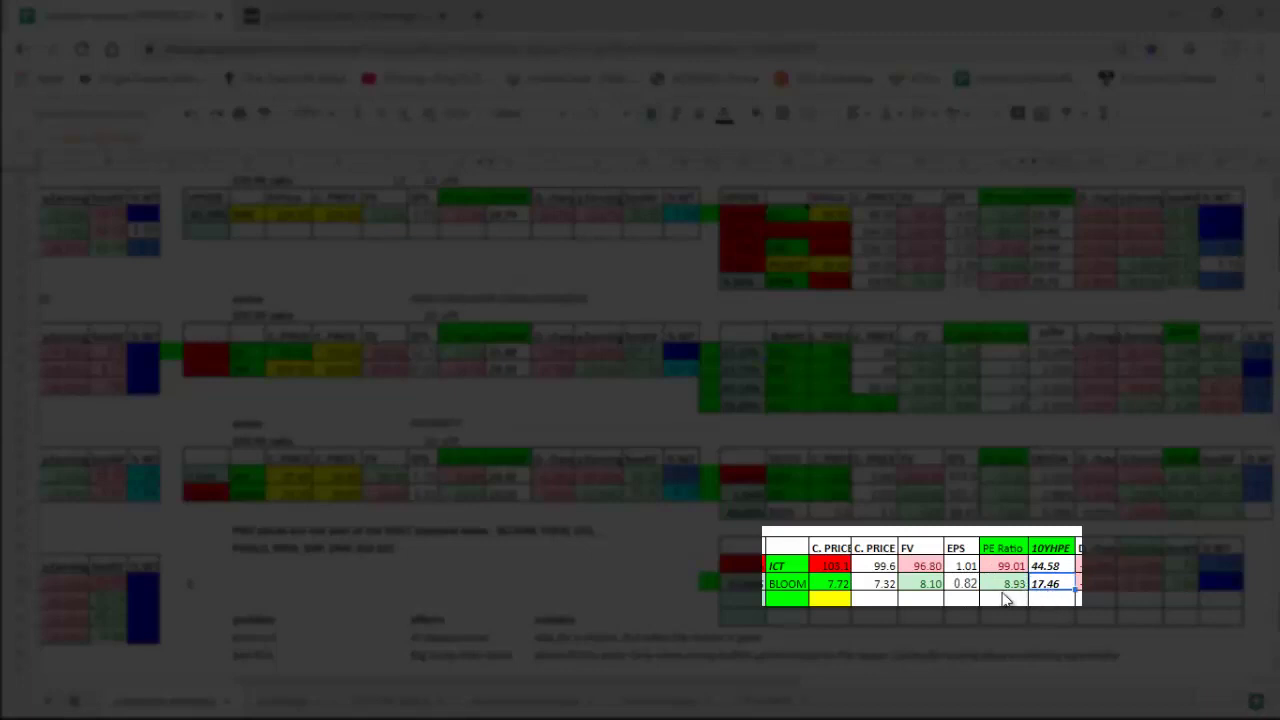
click(1008, 592)
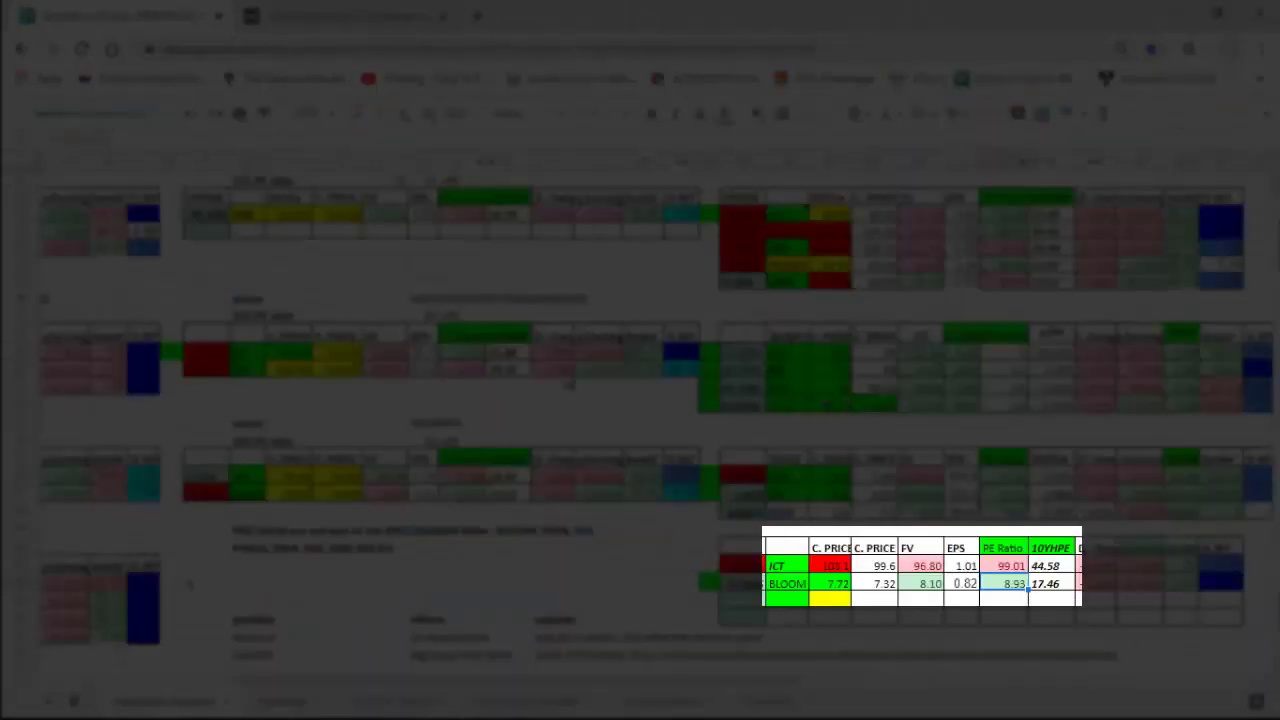
Switch to TIMSON TRADE and check which stock follows BLOOM in the PHISIX stocks list
key(alt+Tab)
key(Tab)
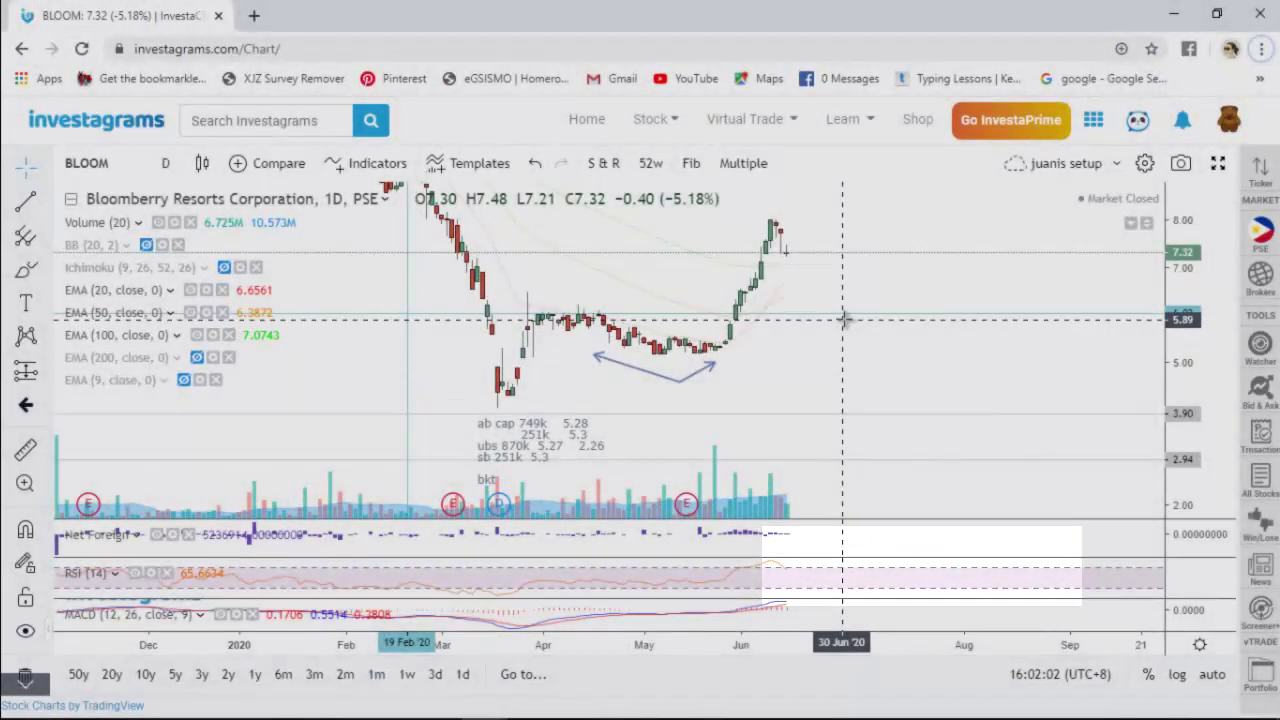
key(alt+Tab)
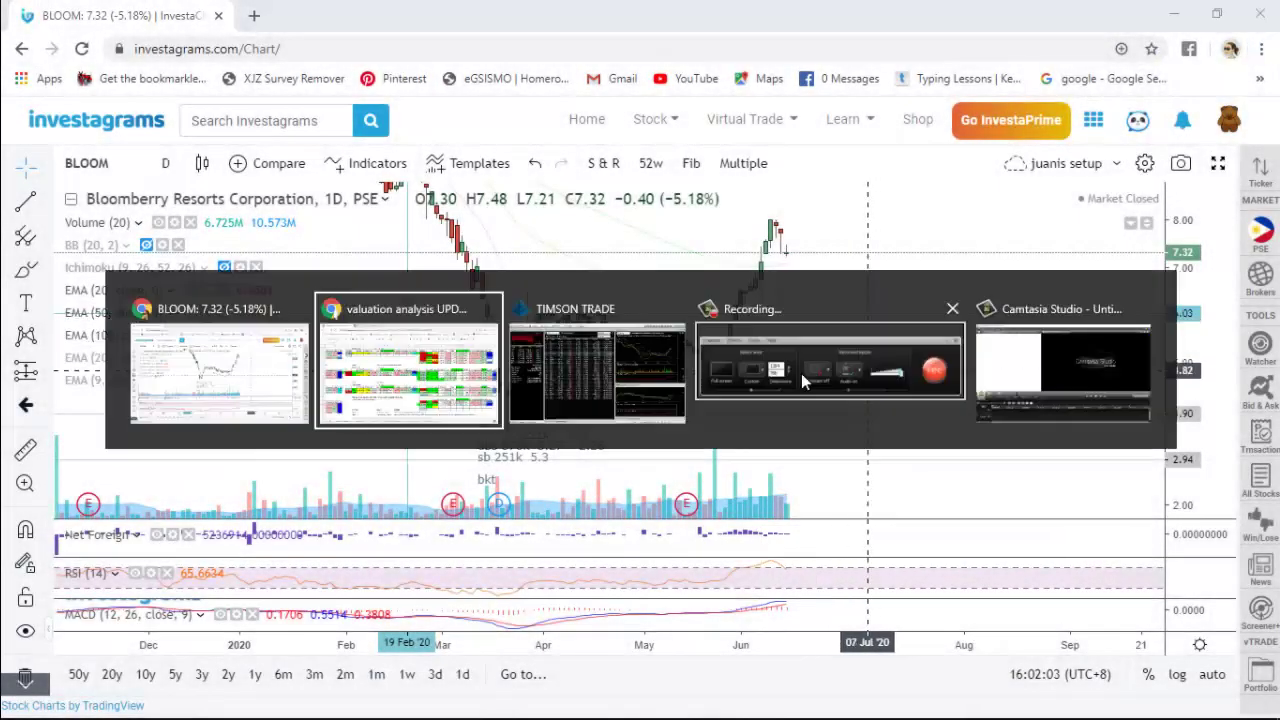
click(590, 358)
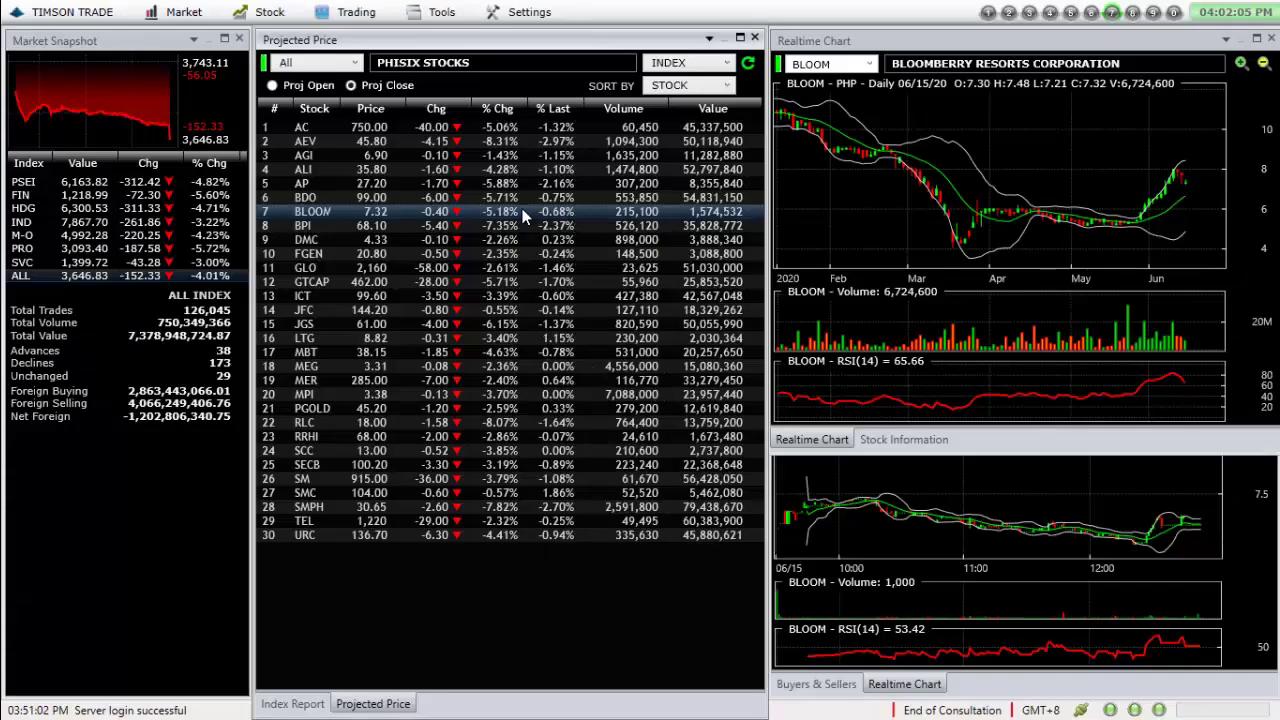
Switch back to the Investagrams chart and load the BPI symbol
key(alt+Tab)
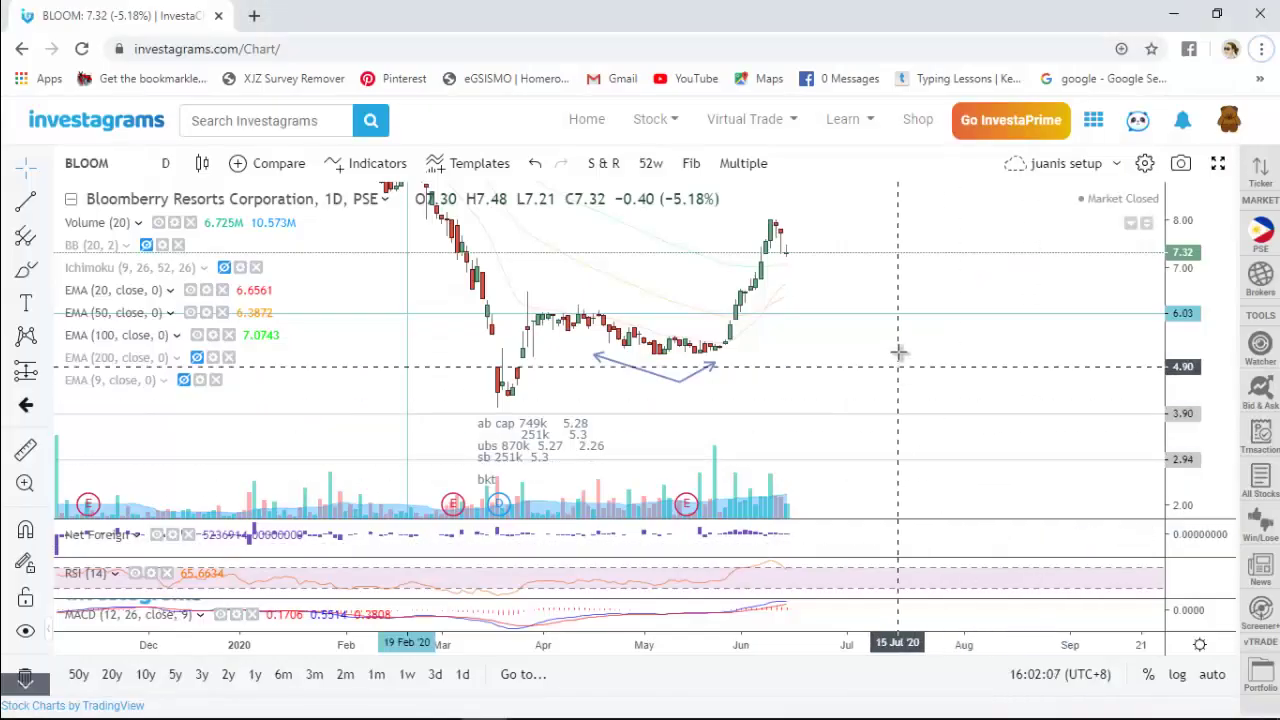
text(BPI)
key(Return)
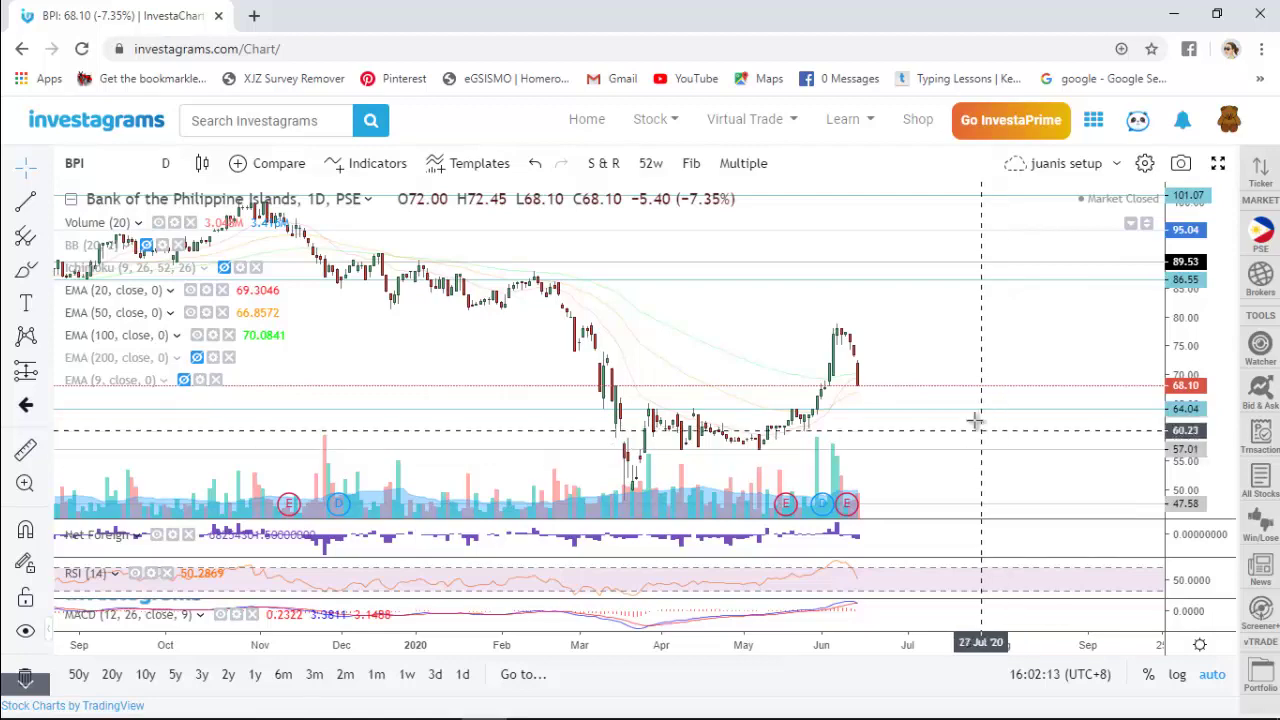
Examine BPI's recent price and volume against the horizontal support levels below the current price
drag(1210, 450, 1011, 346)
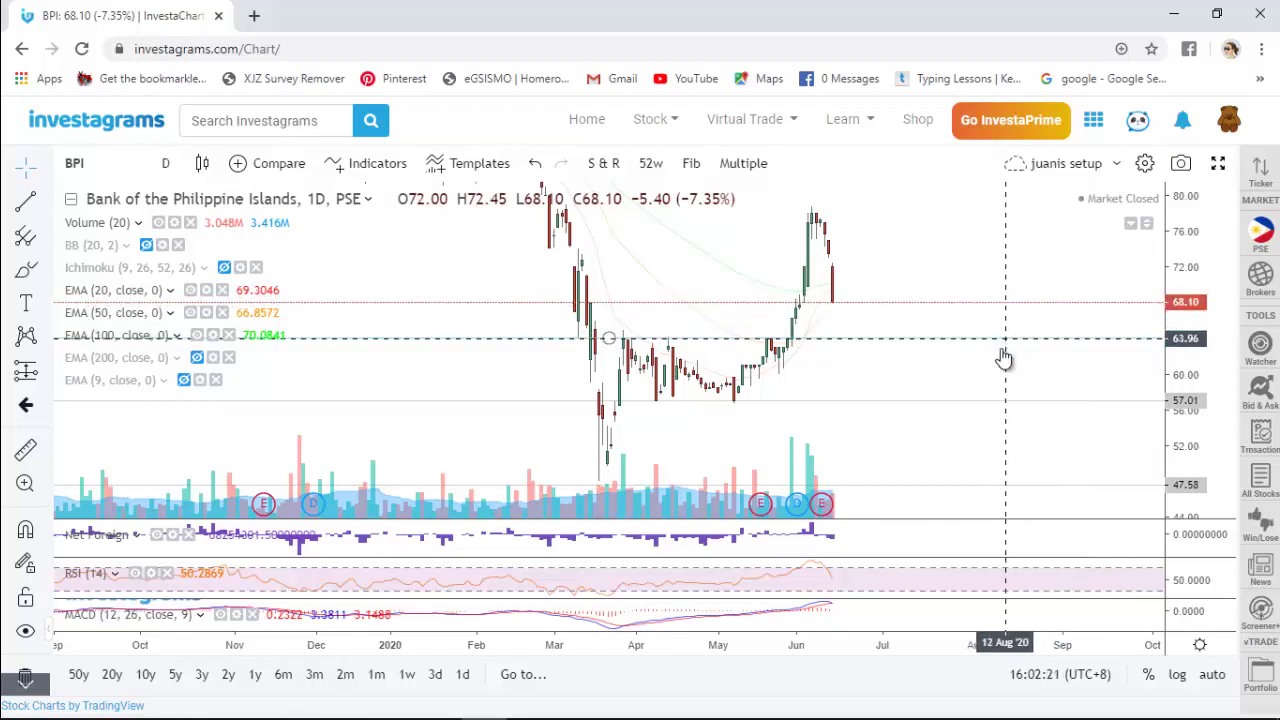
mouse_move(820, 506)
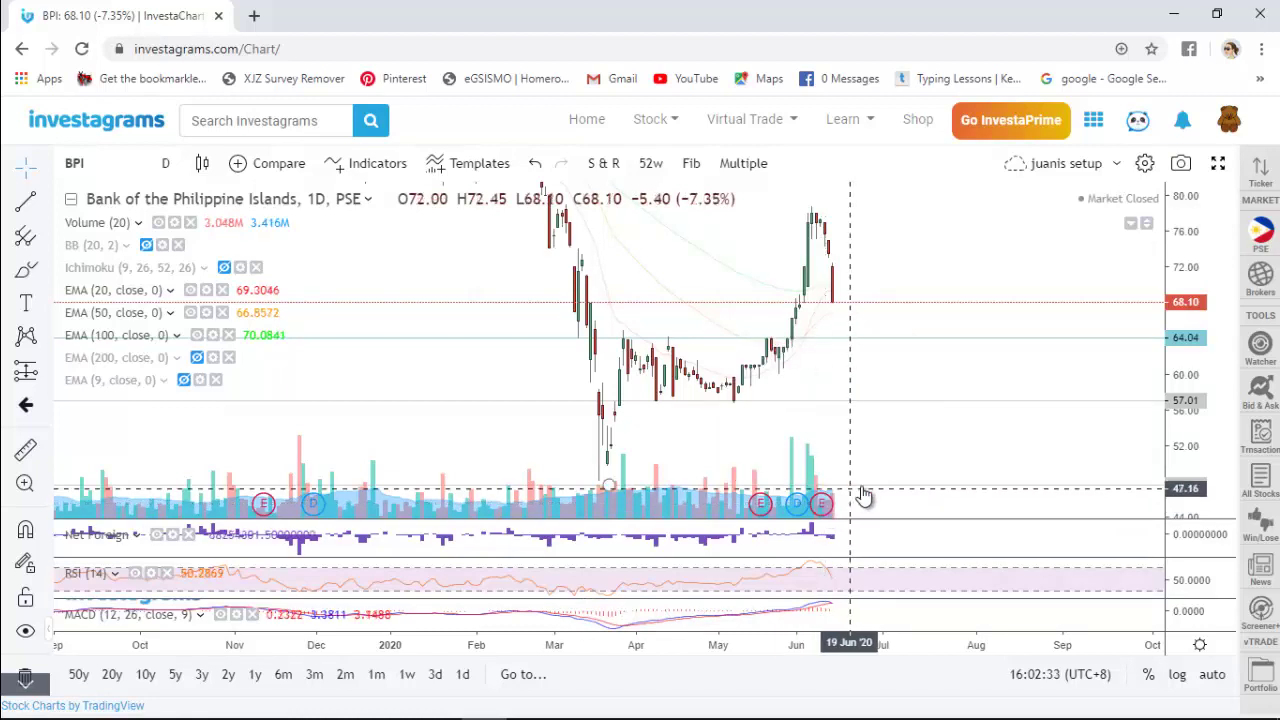
scroll(908, 472, up, 2)
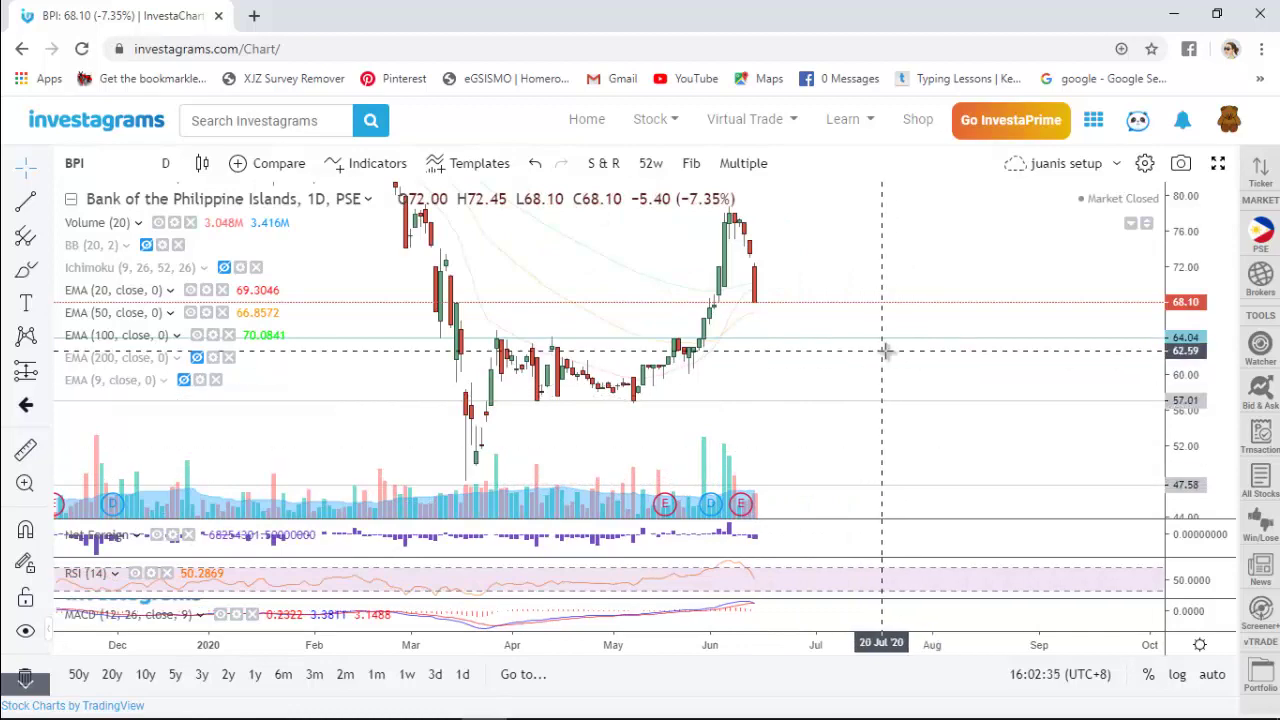
Switch to the valuation analysis spreadsheet and review the BPI row's current P/BV, standard P/BV and 10-year-high values
key(alt+Tab)
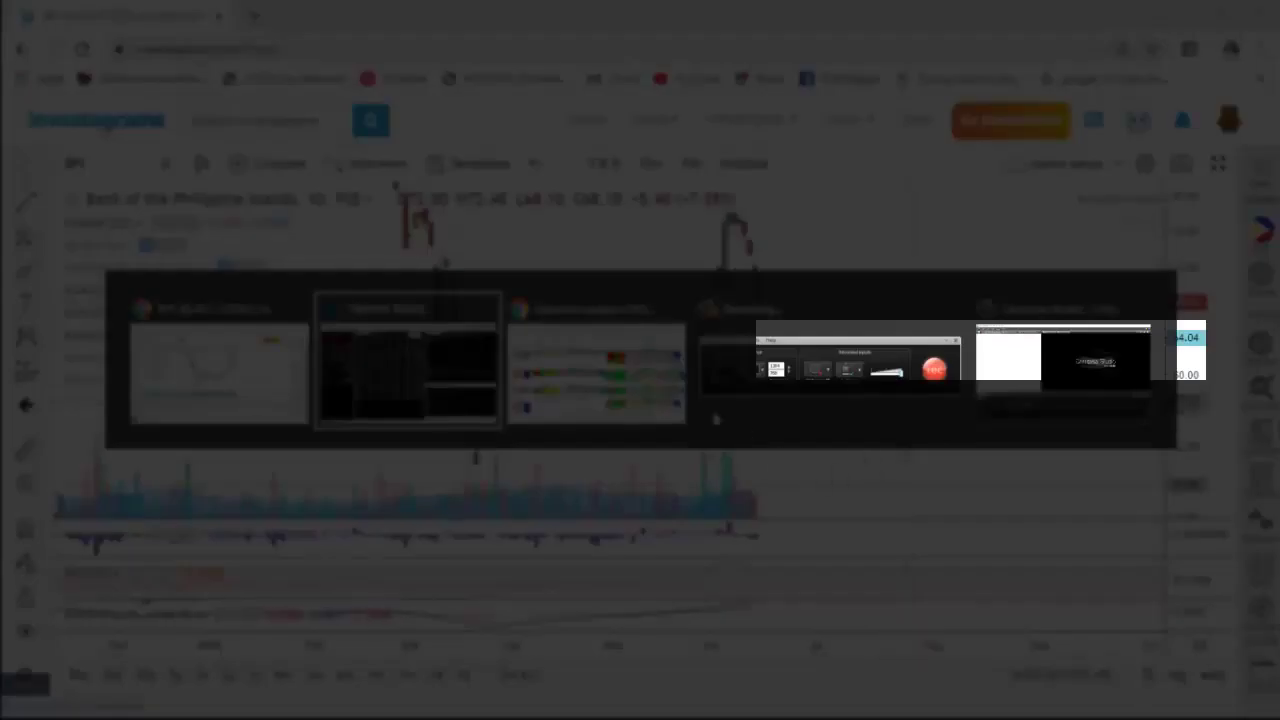
click(808, 370)
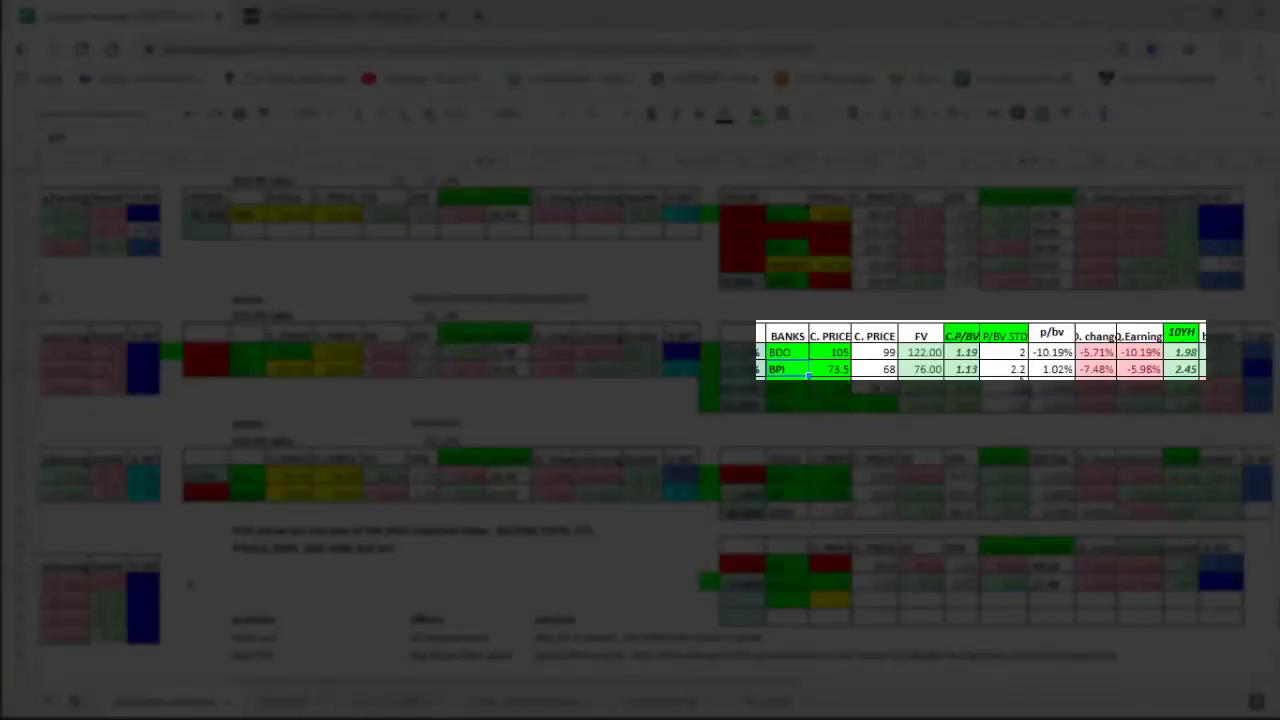
click(970, 371)
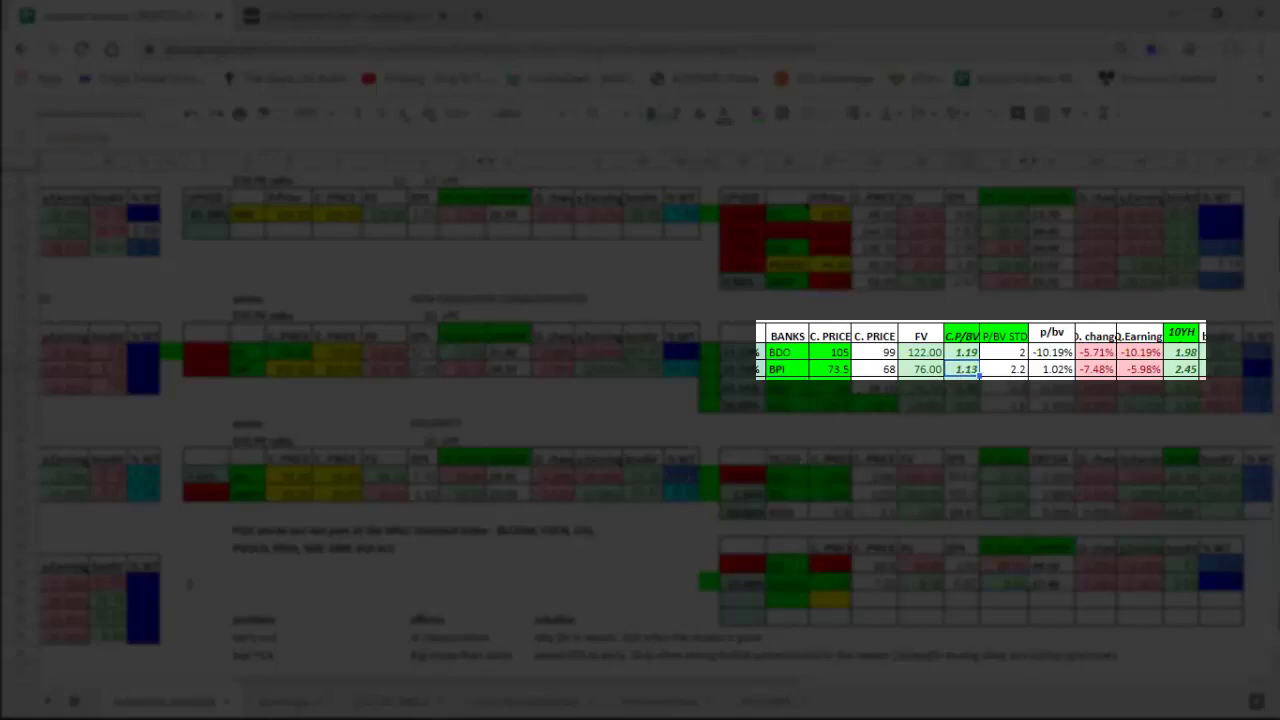
click(1015, 371)
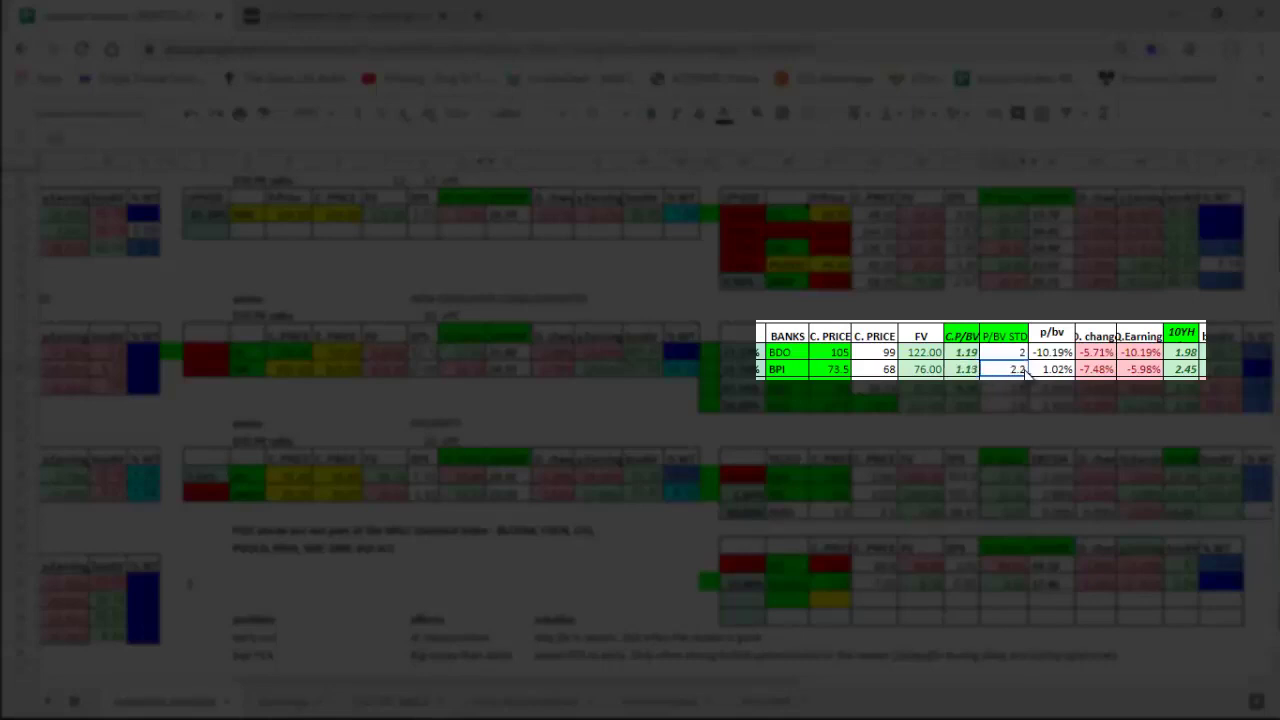
click(1188, 370)
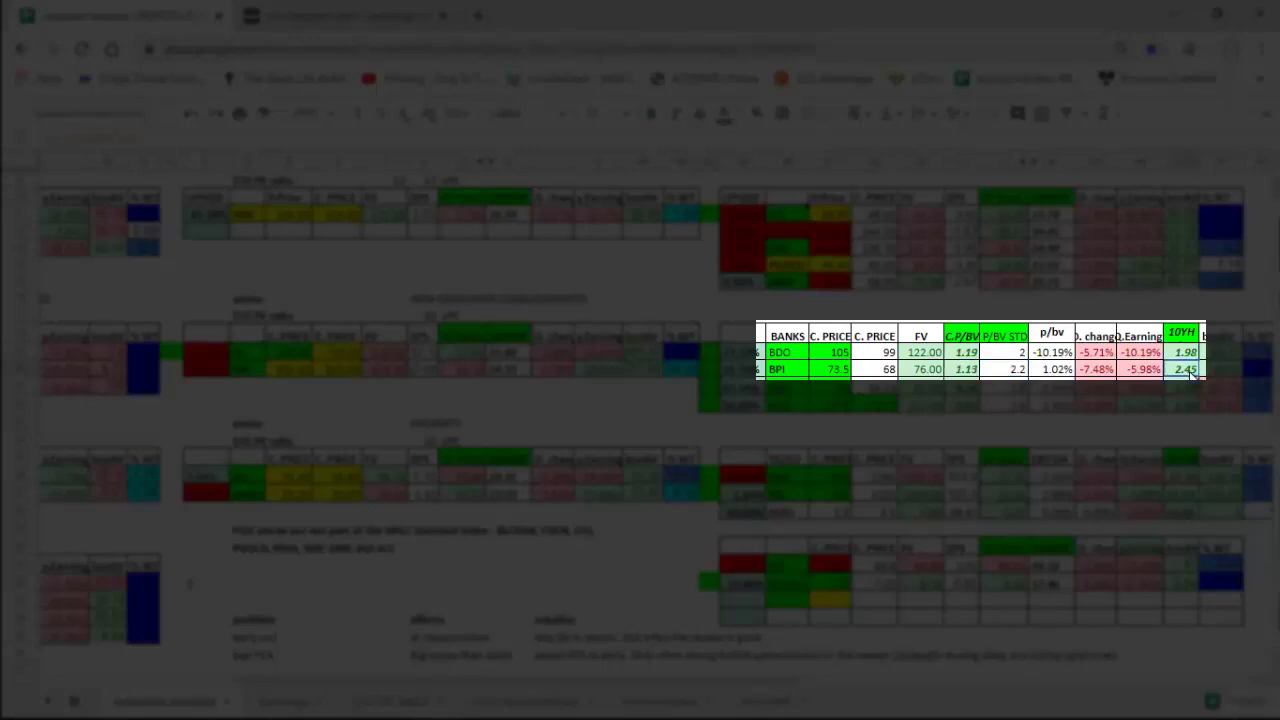
Compare BPI's current price with its fair value in the spreadsheet's BANKS table
click(966, 371)
click(931, 371)
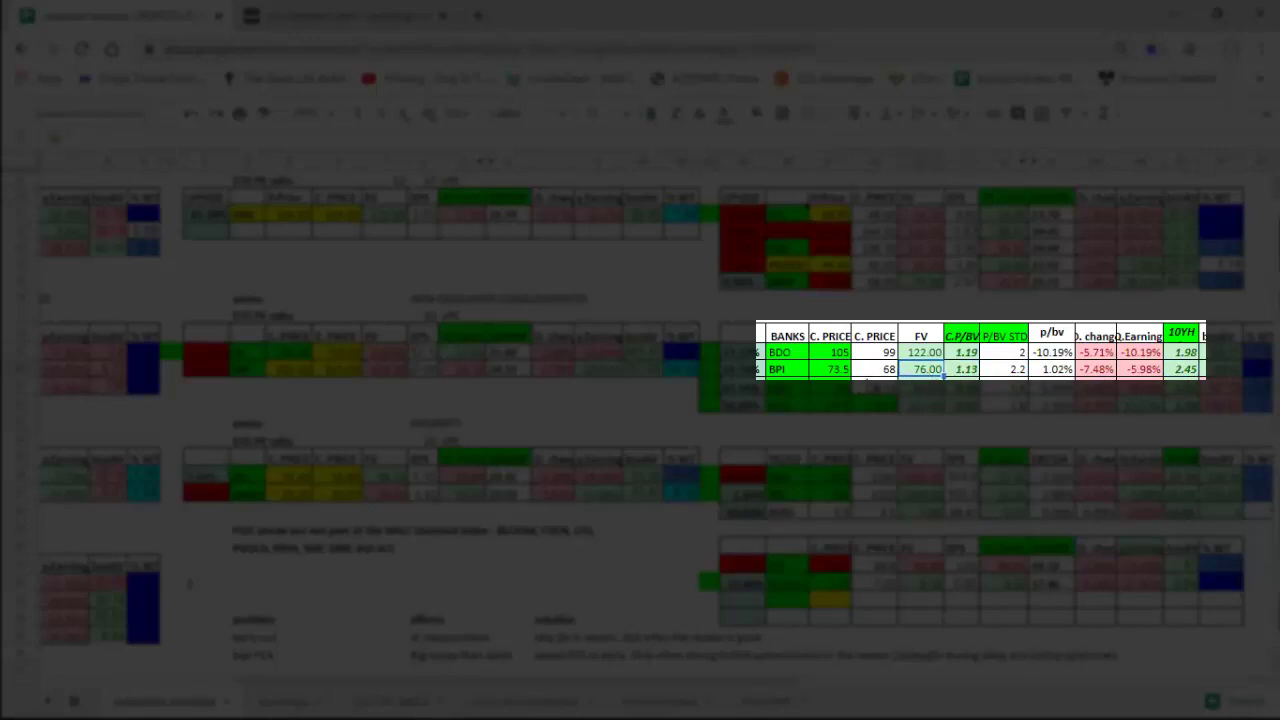
click(840, 370)
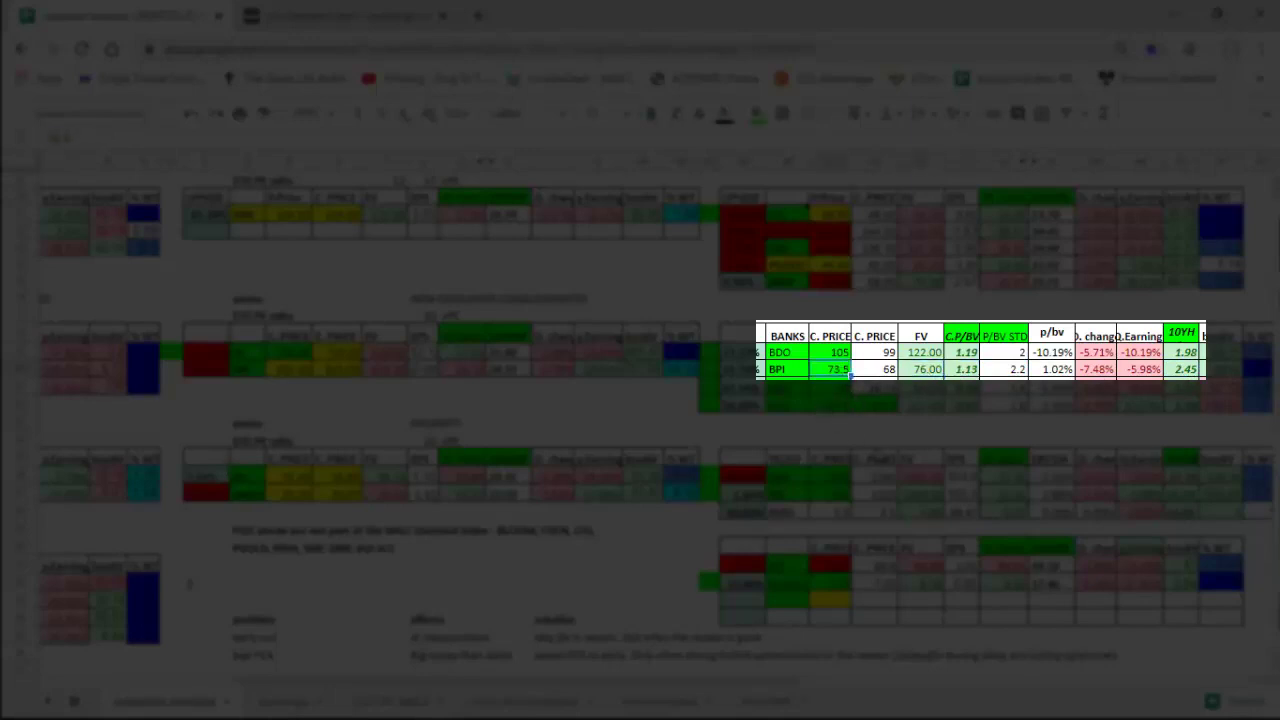
click(931, 371)
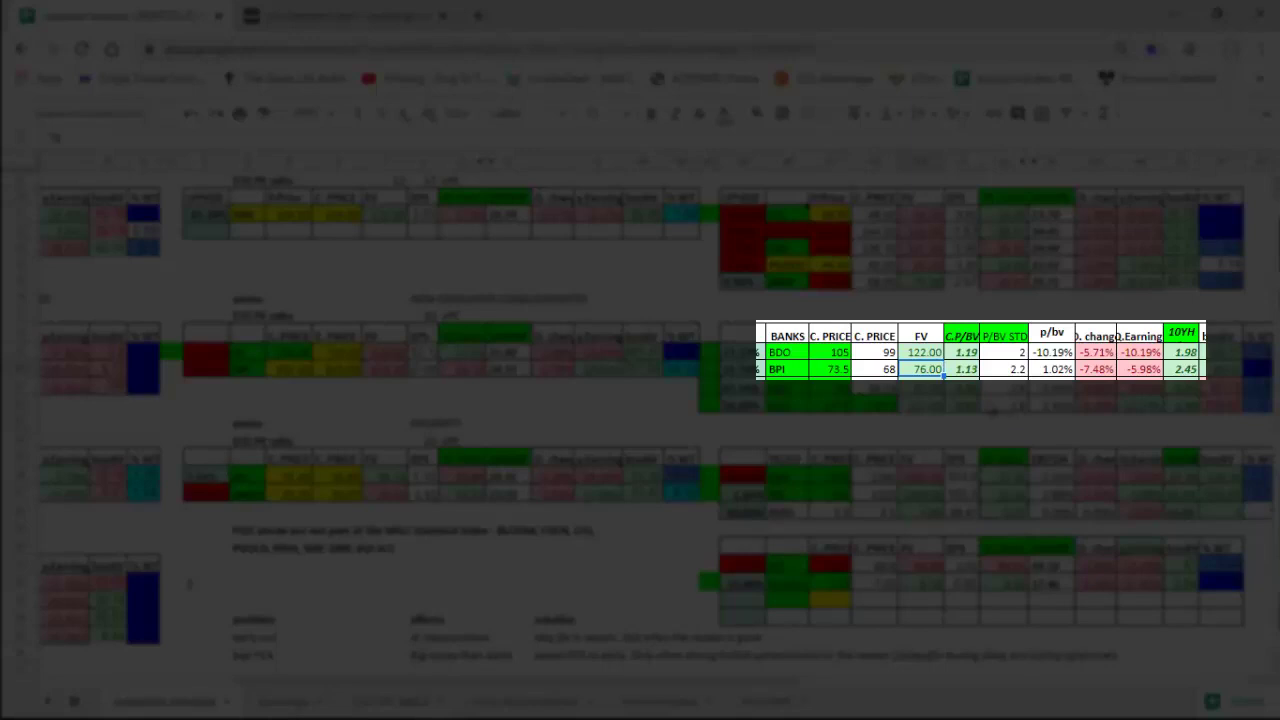
click(921, 338)
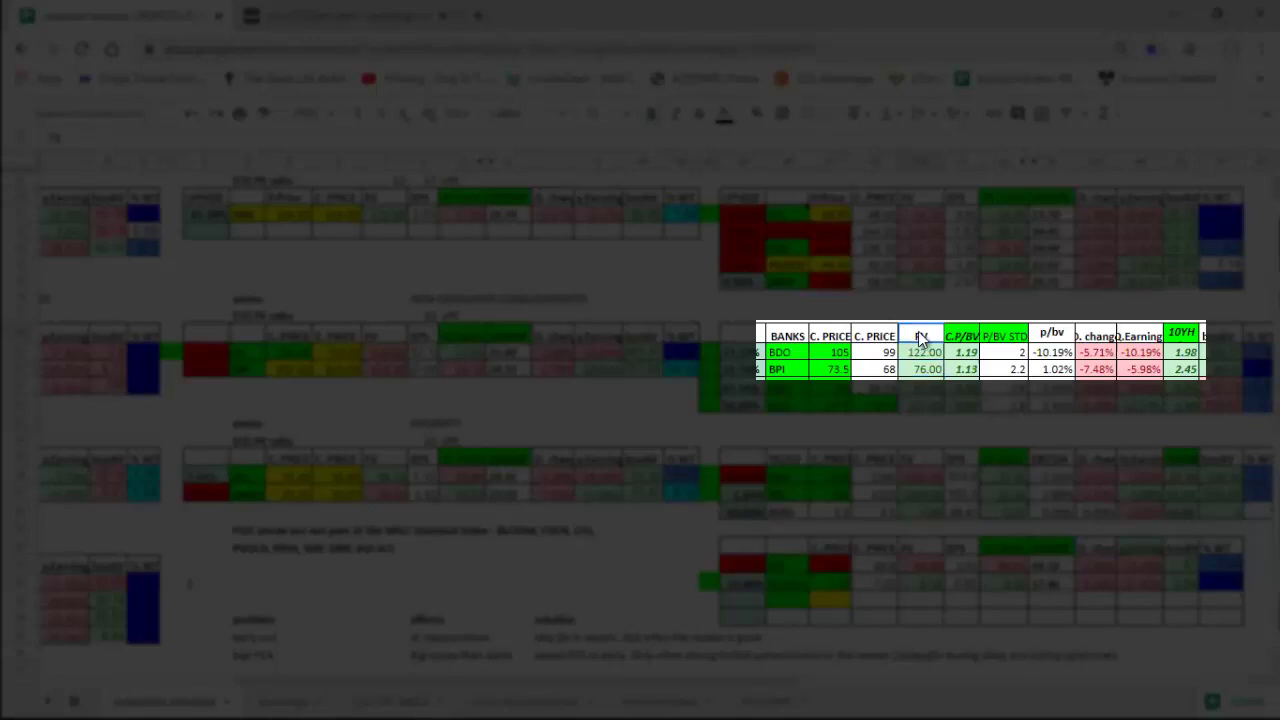
Compare the current P/BV of BDO and BPI with their 10-year-high values in the BANKS table
click(1182, 332)
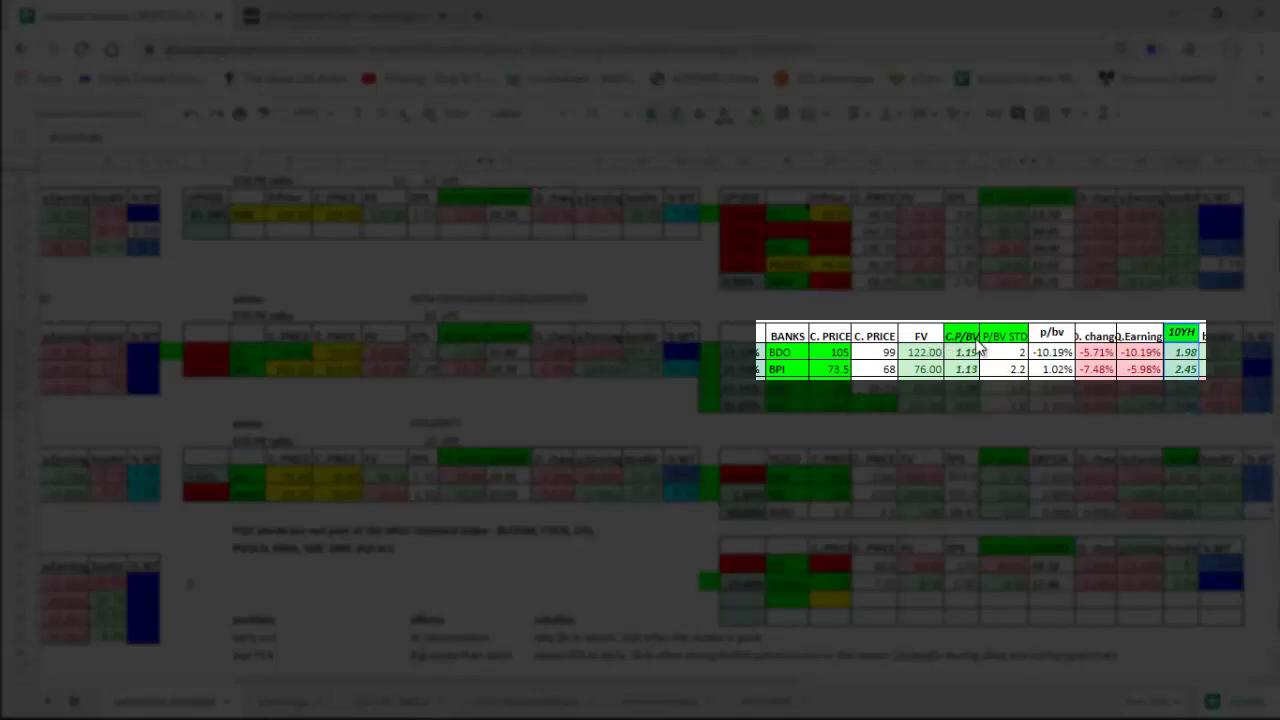
click(955, 355)
drag(955, 355, 962, 369)
drag(1182, 333, 1185, 370)
Check the support level on BPI's Investagrams chart, then set BPI's current price to 64 in the spreadsheet and review its row
key(alt+Tab)
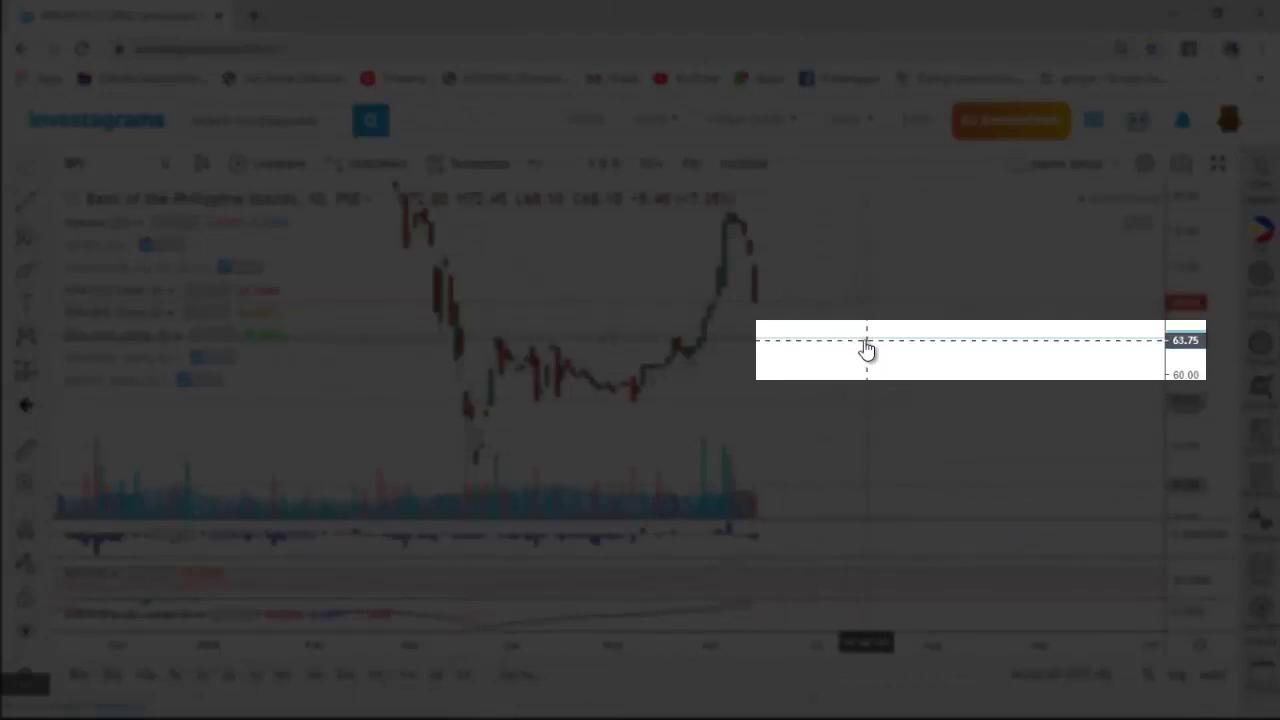
key(alt+Tab)
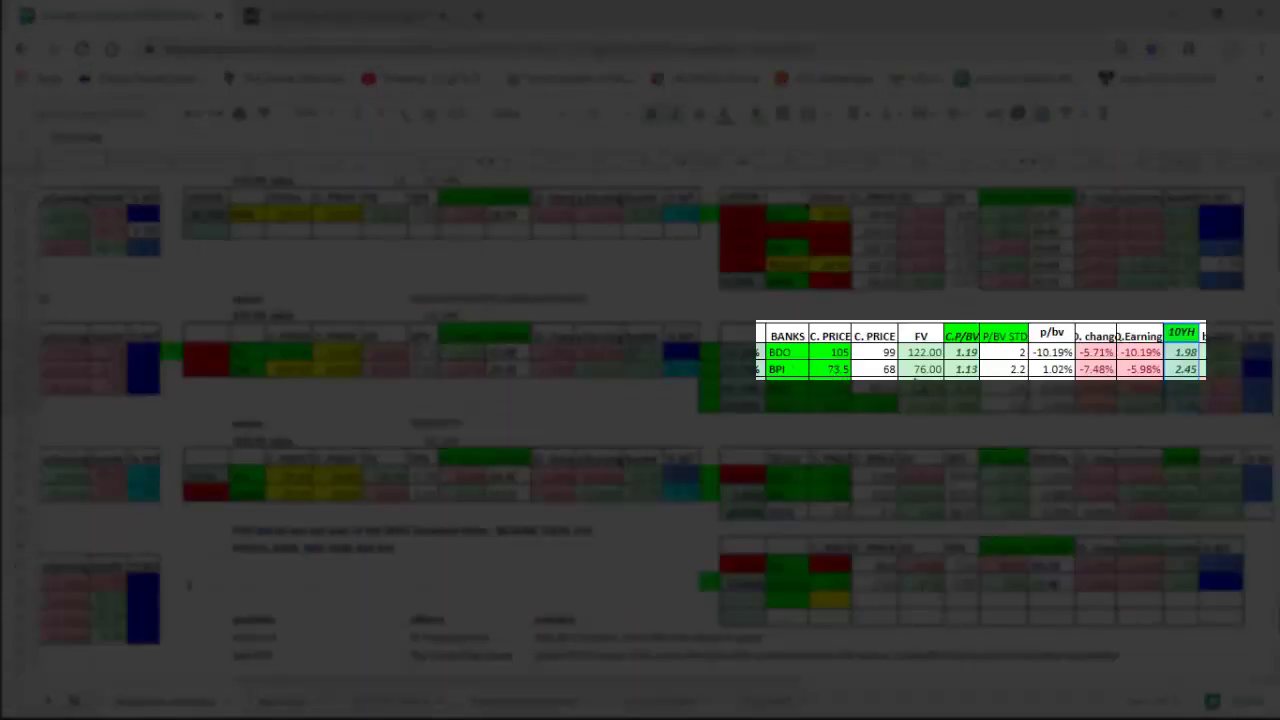
click(893, 369)
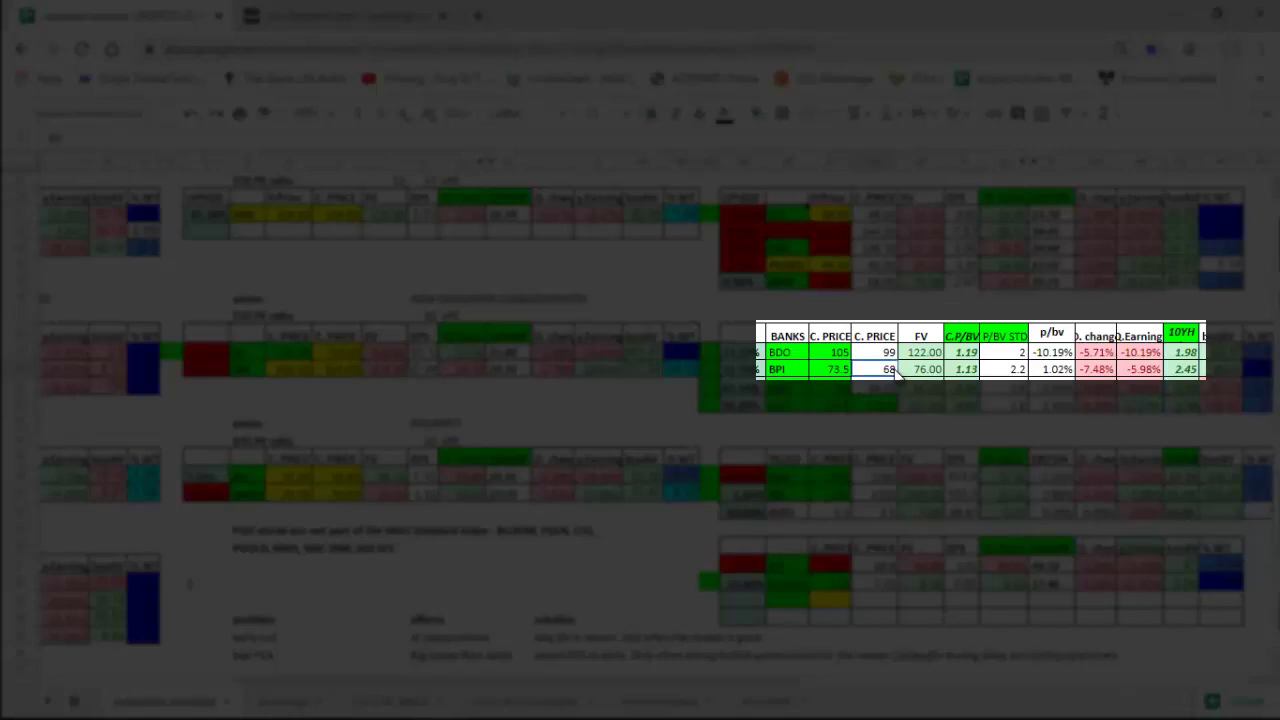
text(64)
key(Return)
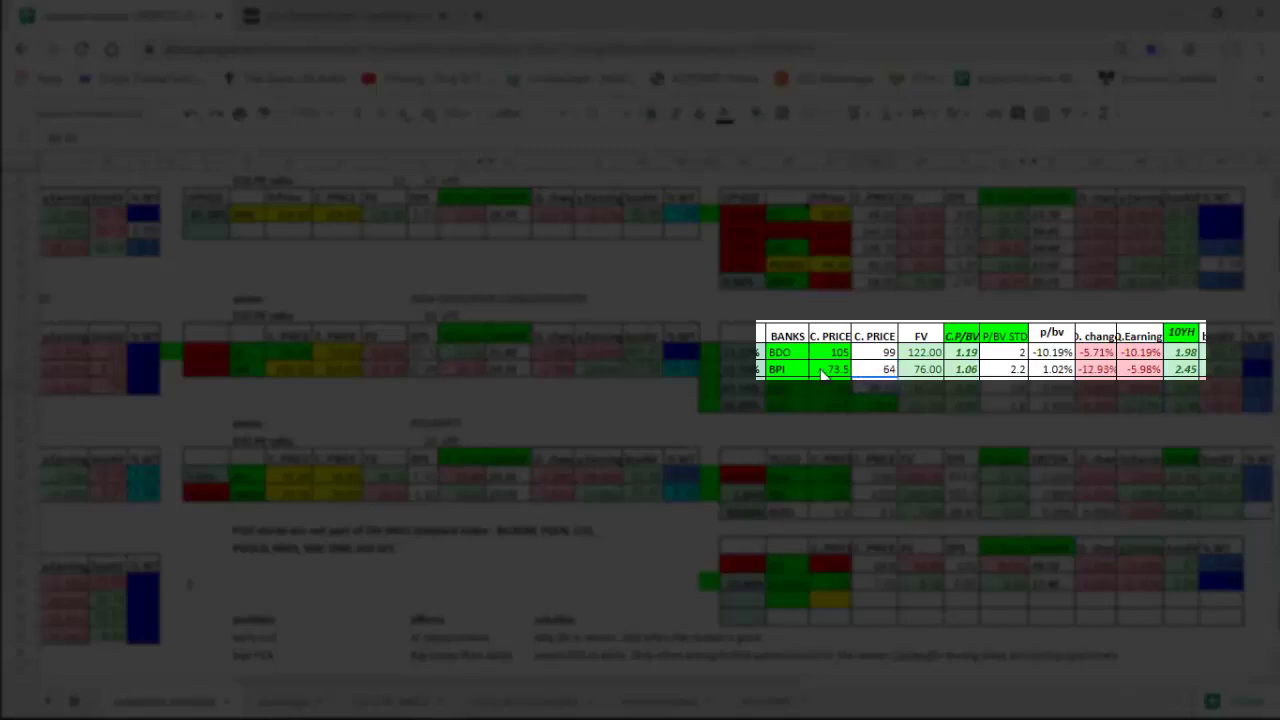
click(884, 370)
click(740, 369)
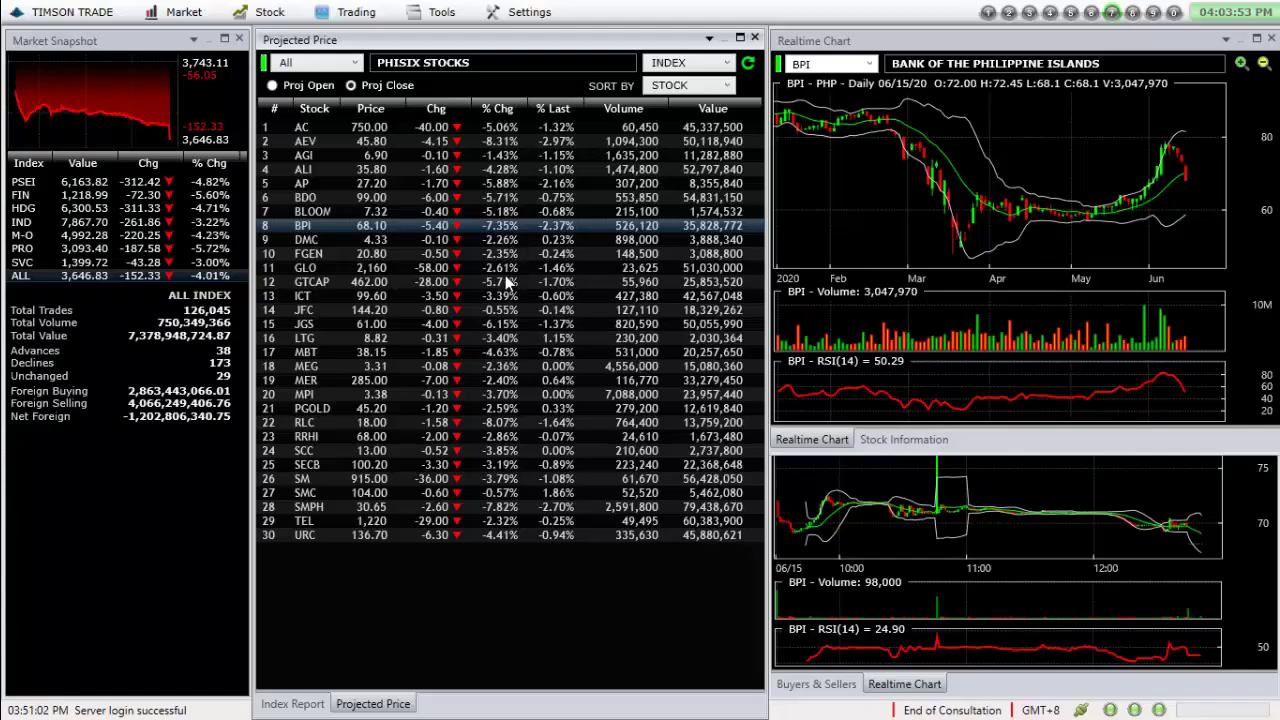
Select GTCAP in TIMSON TRADE's PHISIX stocks list, then switch to the Investagrams chart and load the GTCAP symbol
click(508, 282)
key(alt+Tab)
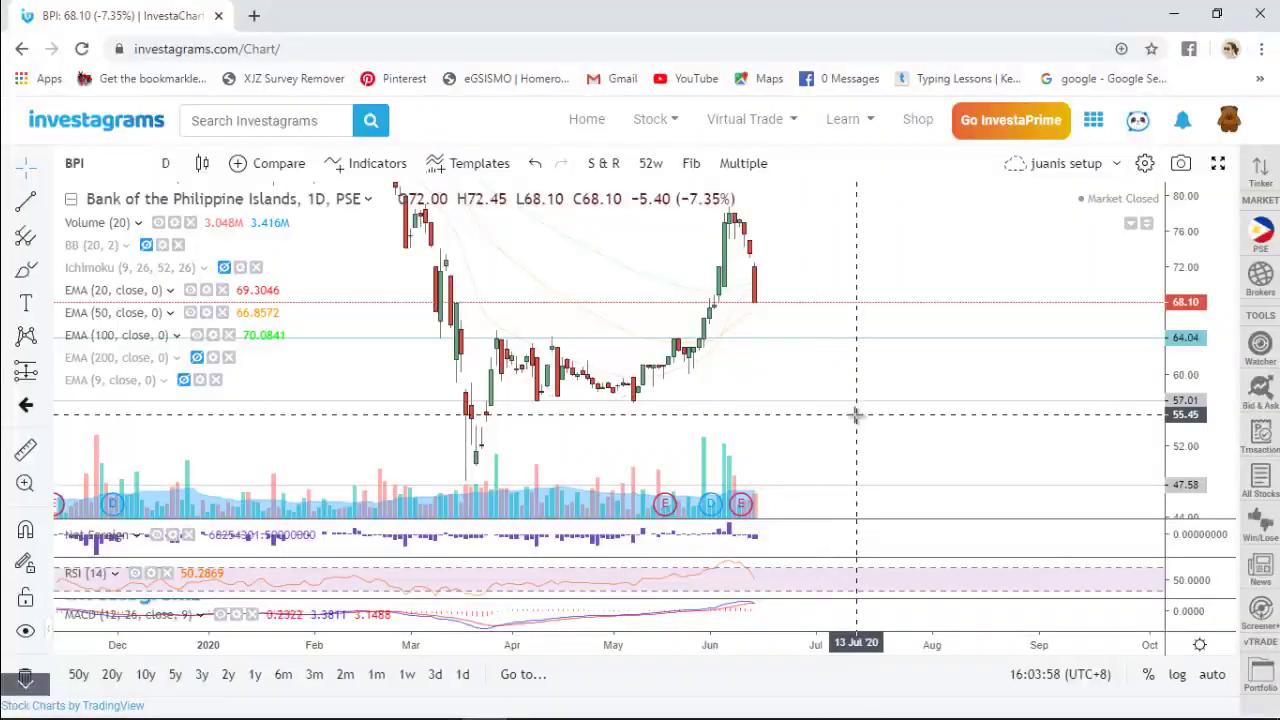
text(GTCAP)
key(Return)
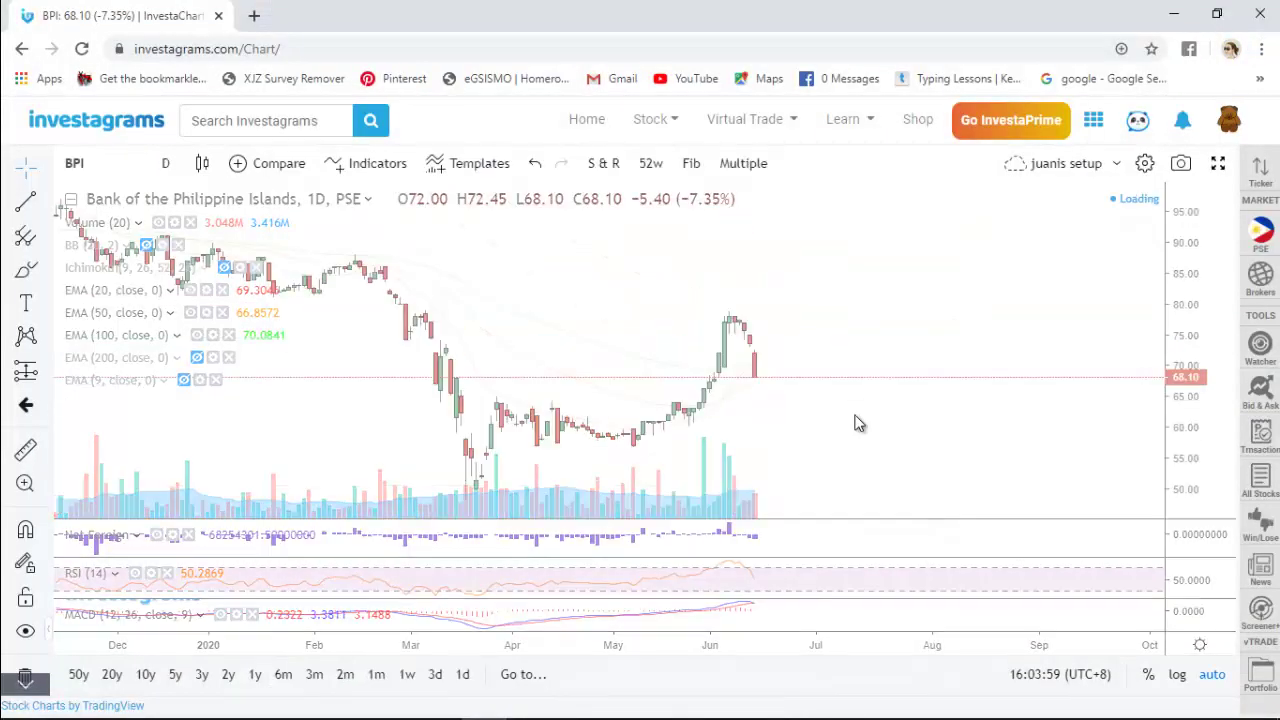
Examine GTCAP's recent price action against the horizontal support levels below the current price
scroll(850, 418, up, 2)
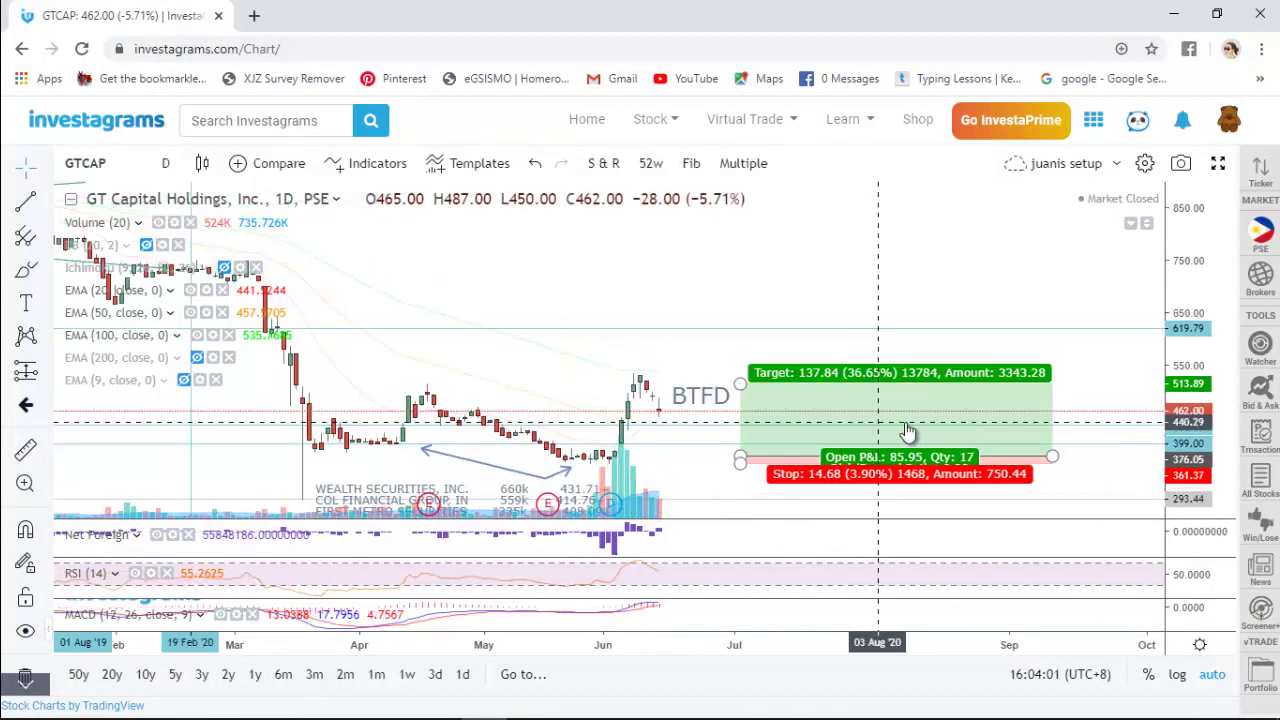
drag(1185, 453, 1006, 314)
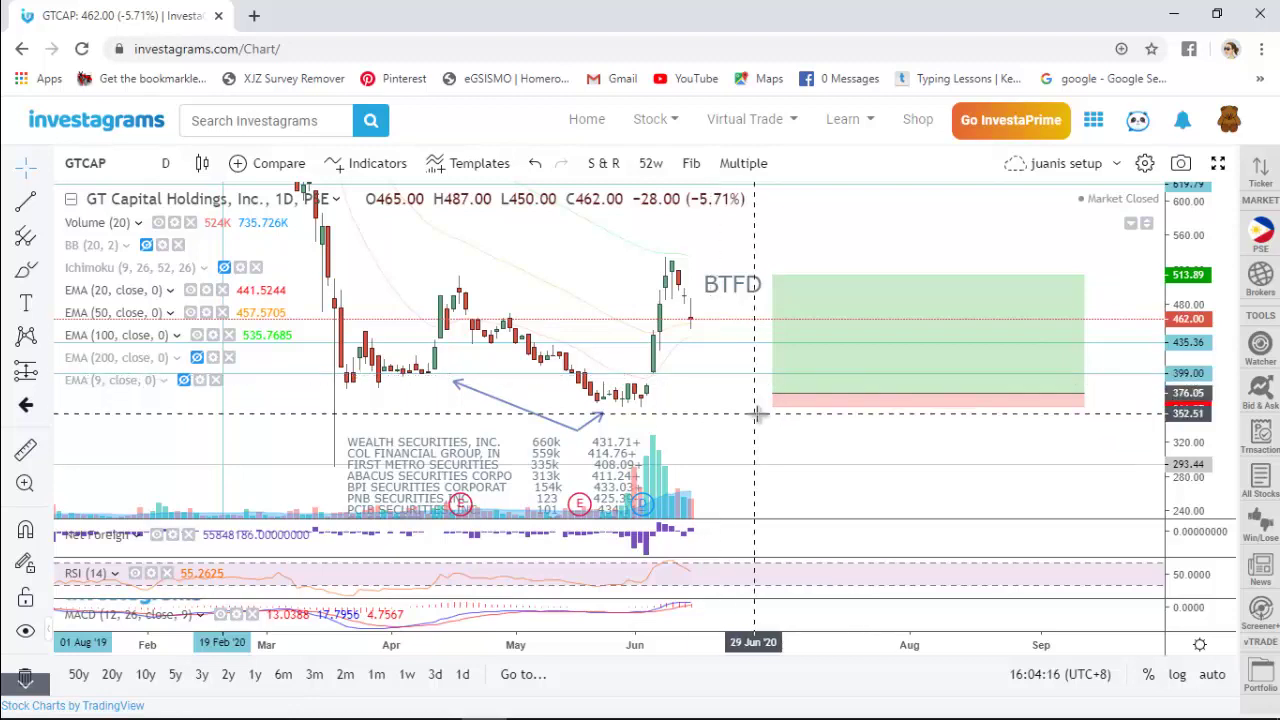
scroll(742, 437, up, 2)
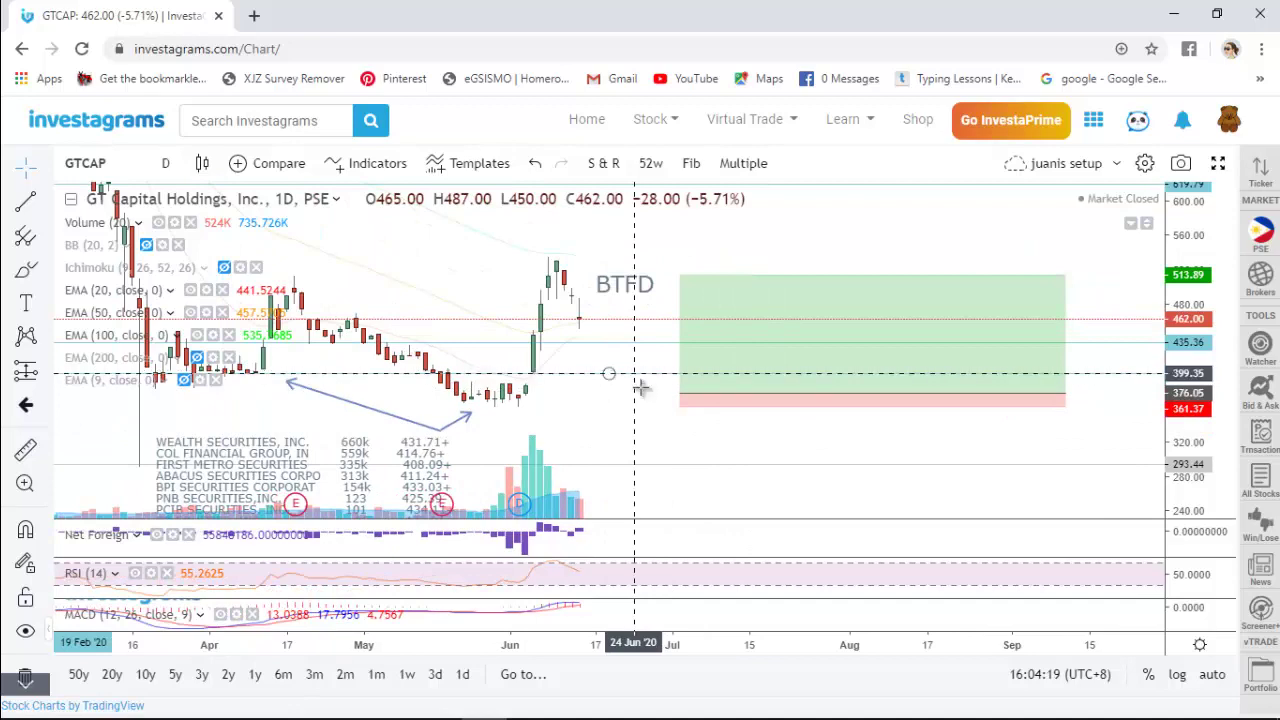
scroll(648, 385, down, 1)
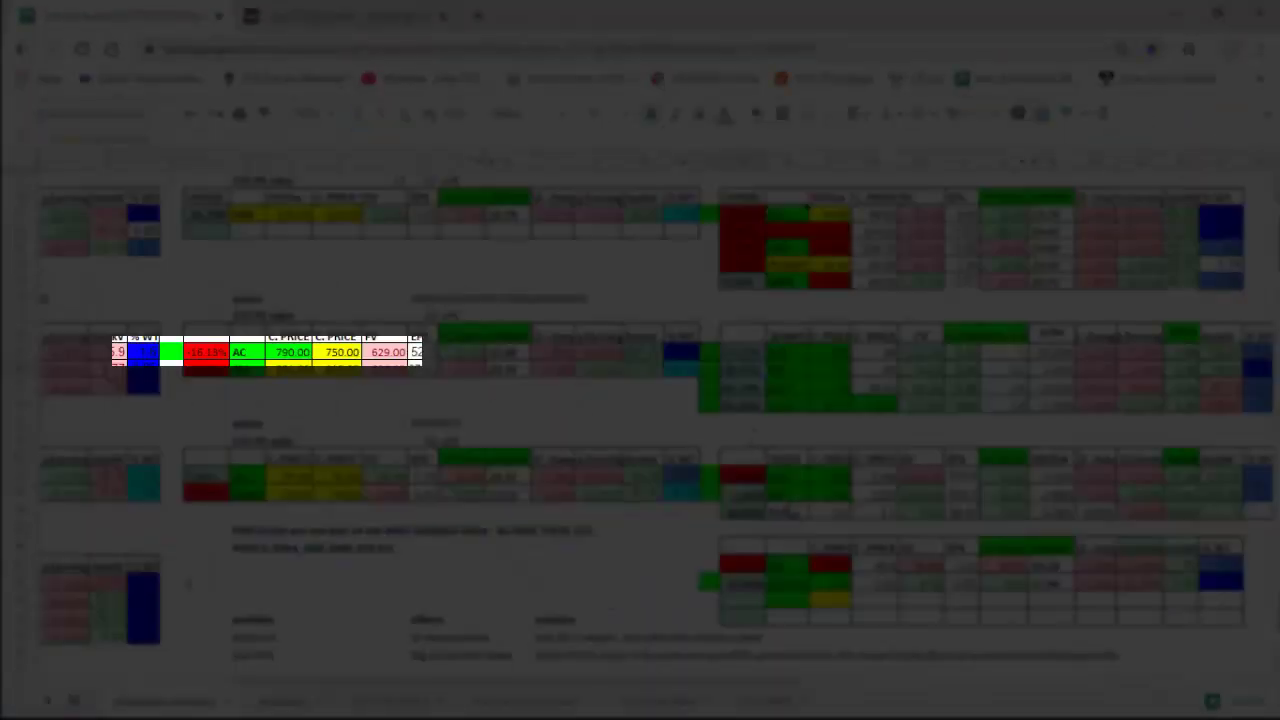
Review GTCAP's fair value and current and standard P/E in the valuation spreadsheet, then re-examine its Investagrams chart
scroll(660, 416, down, 1)
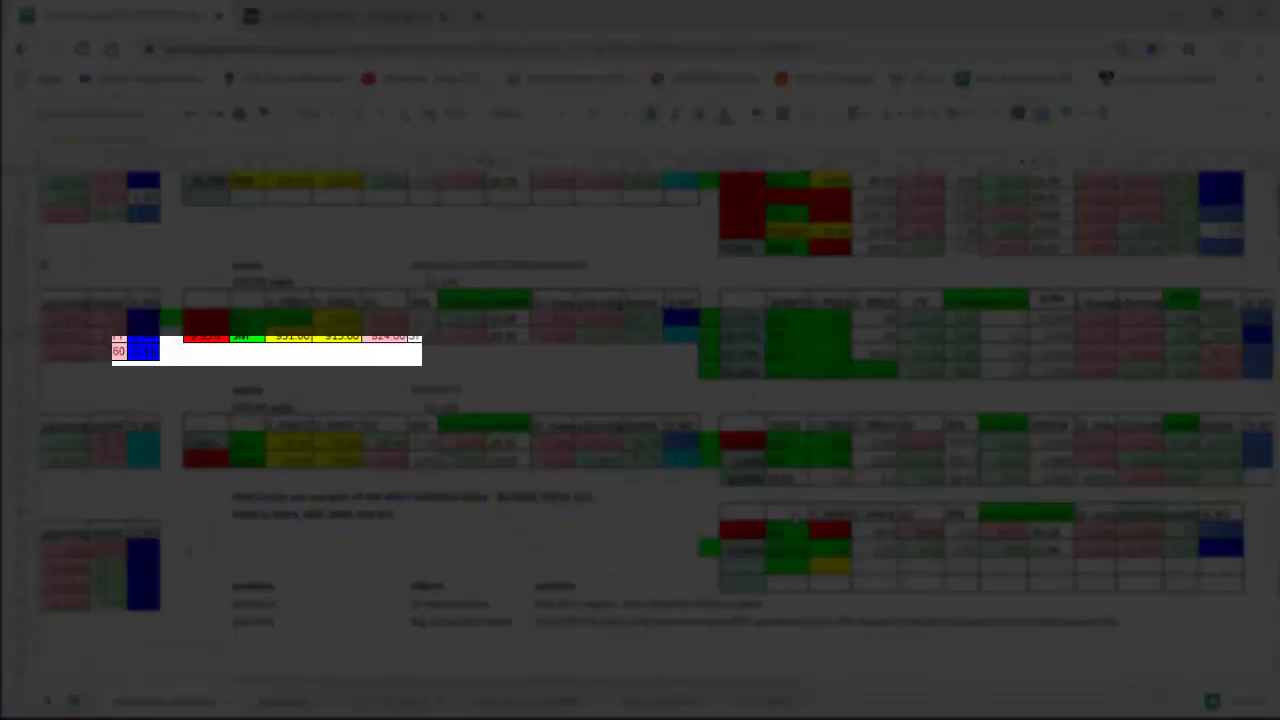
drag(770, 690, 515, 690)
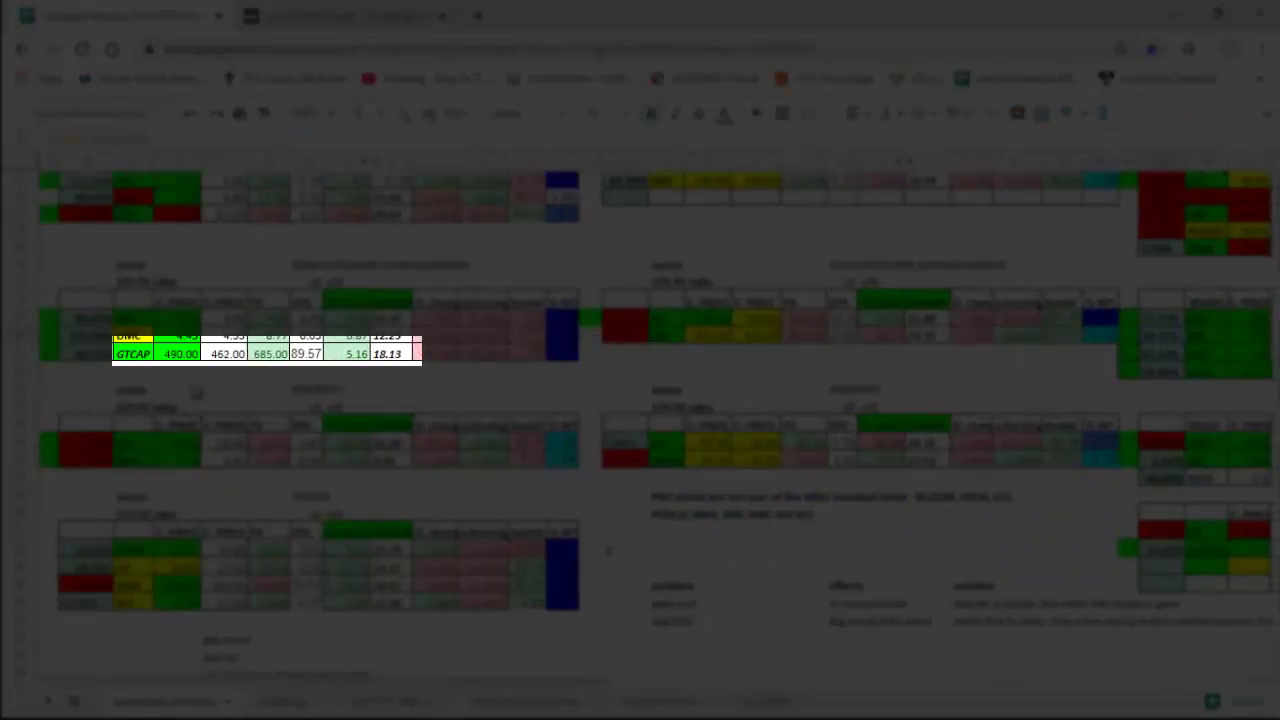
click(386, 360)
click(362, 354)
click(278, 356)
click(536, 368)
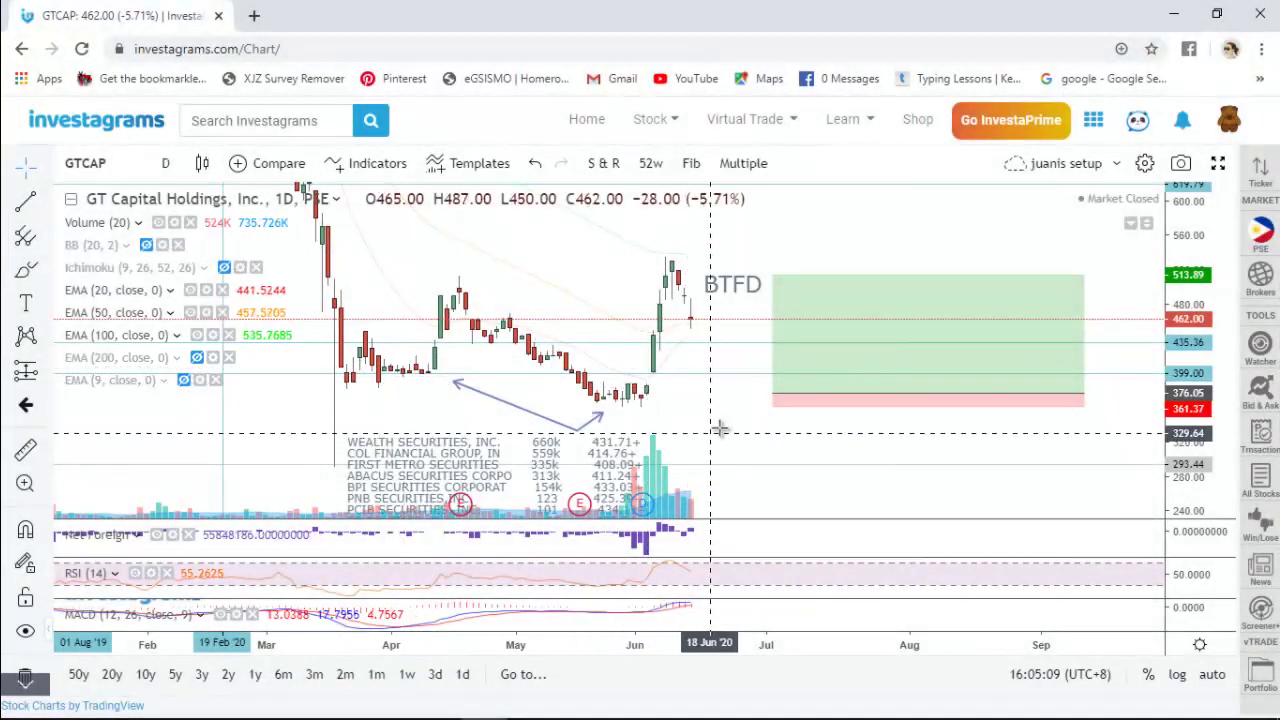
scroll(720, 430, down, 2)
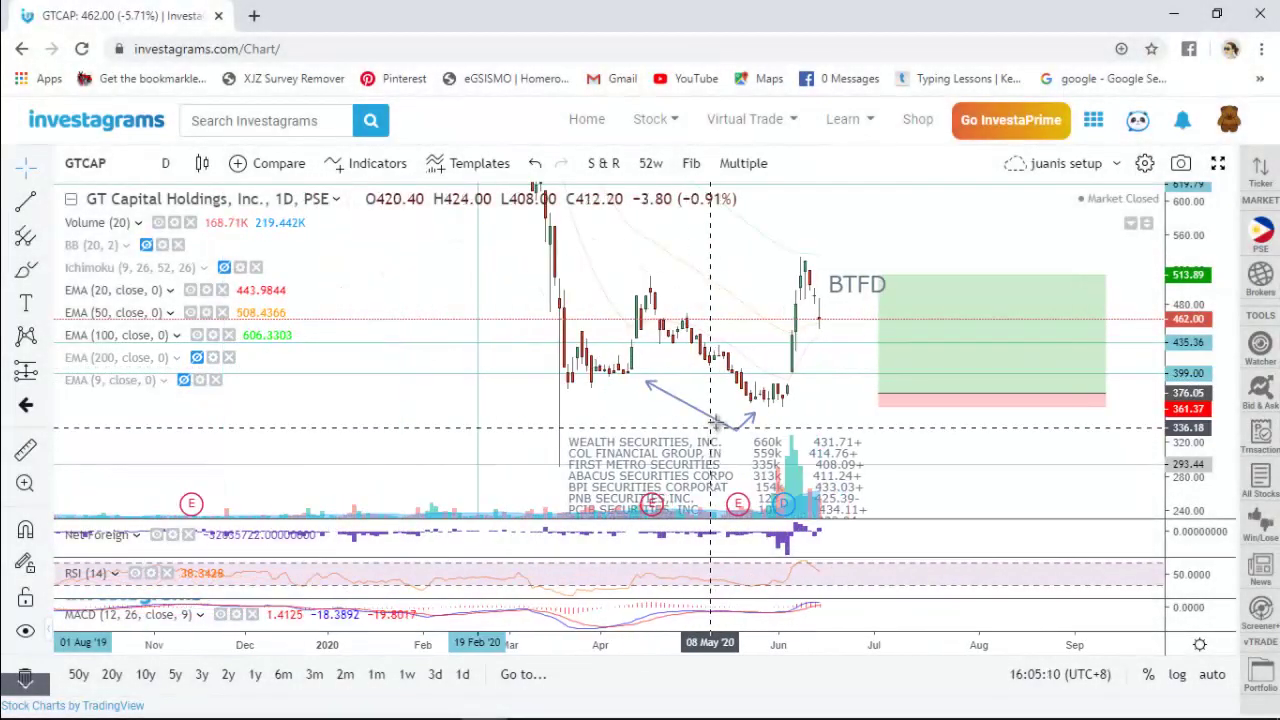
scroll(822, 412, down, 1)
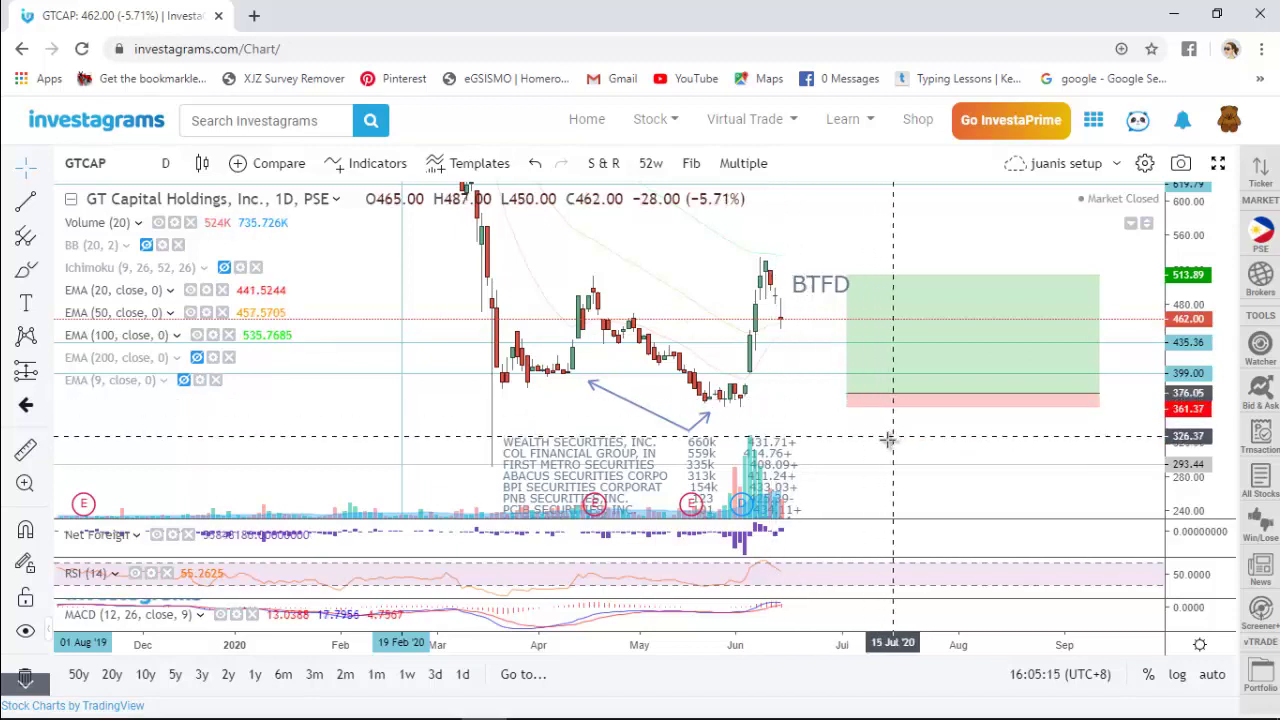
Switch to TIMSON TRADE, select JGS in the PHISIX stocks list, and load the JGS symbol in the Investagrams chart
key(alt+Tab)
click(571, 373)
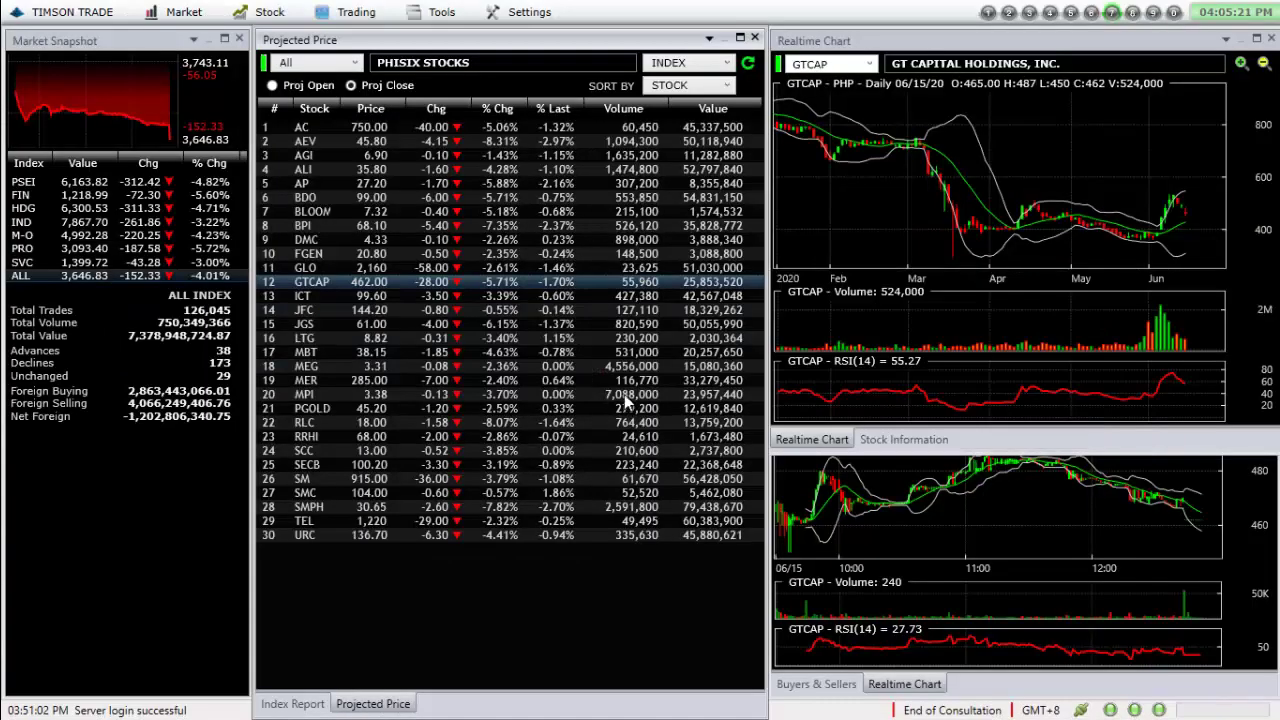
click(504, 325)
key(alt+Tab)
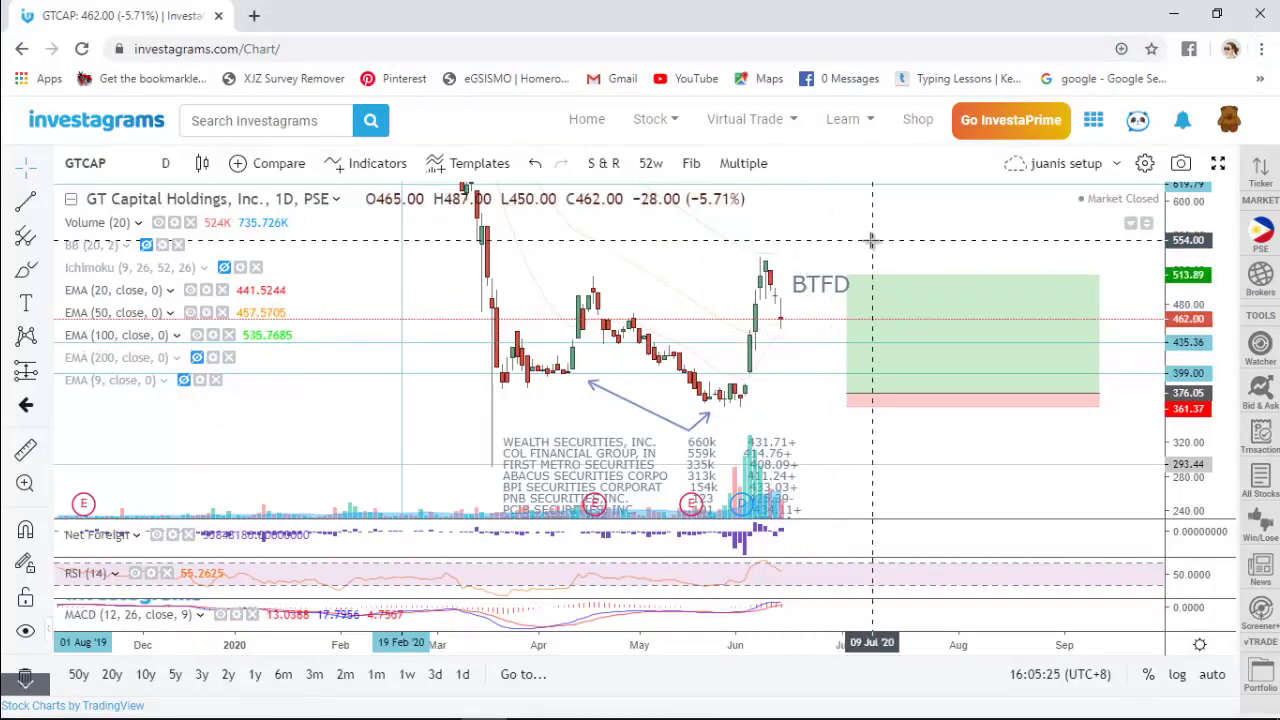
text(JGS)
key(Return)
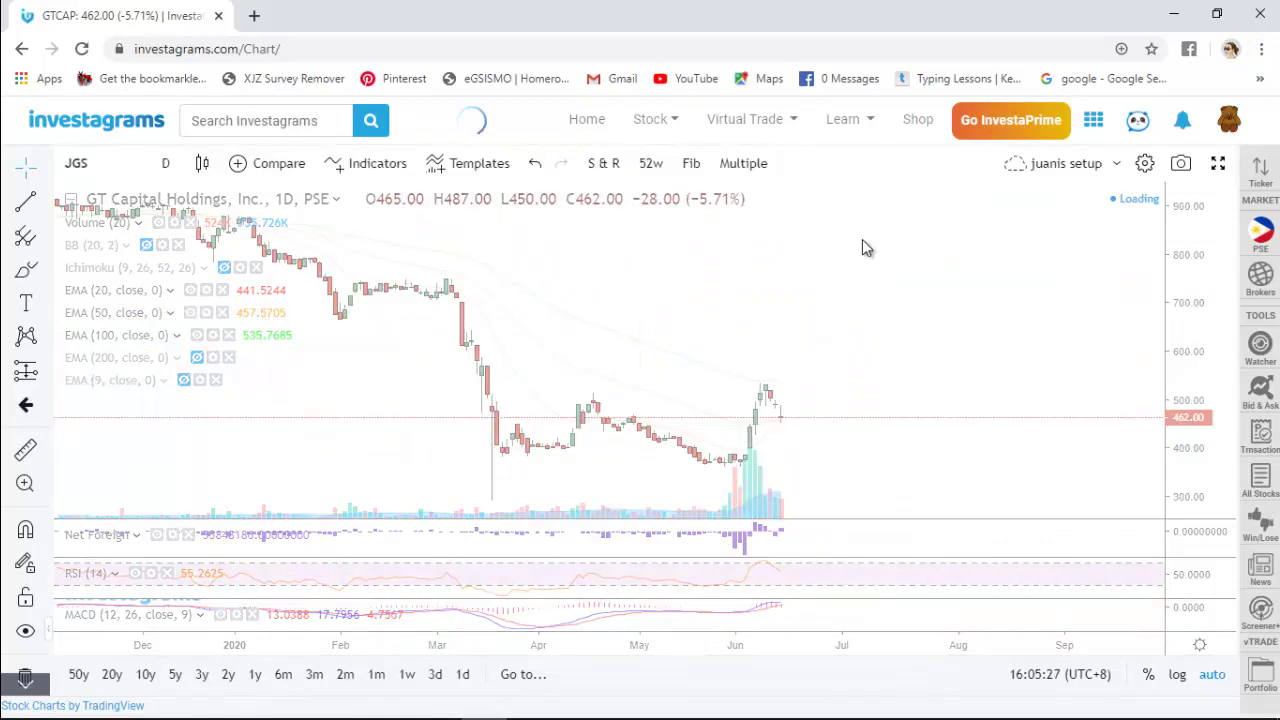
Delete the green and red position projection drawing from the JGS chart
scroll(943, 355, down, 3)
scroll(1000, 430, up, 4)
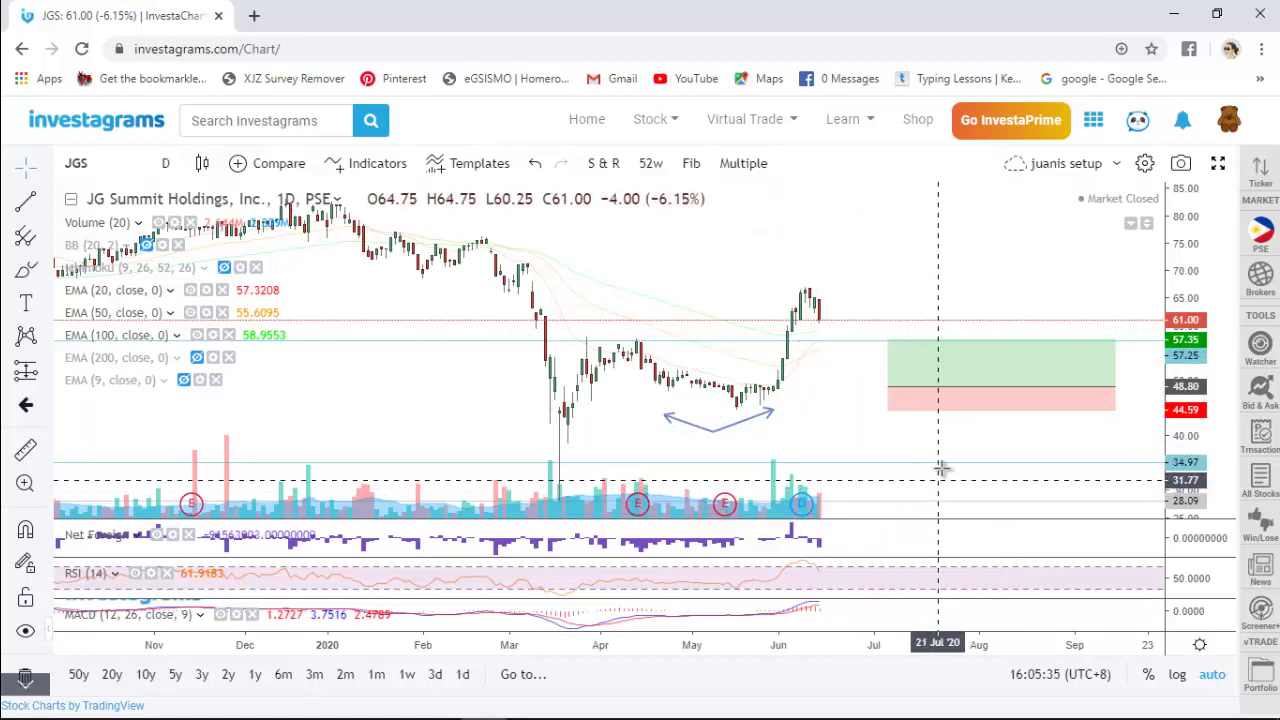
click(937, 398)
key(Delete)
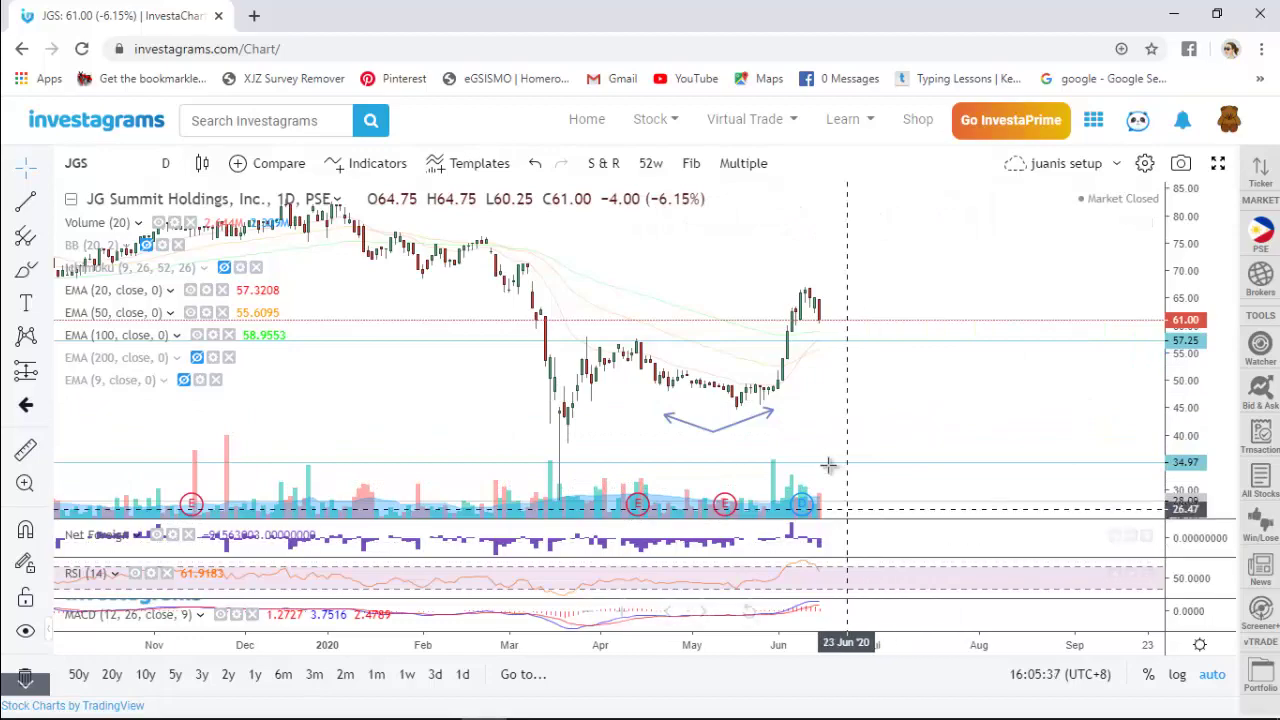
Switch to the valuation spreadsheet and review the JGS row's prices, fair value and P/E
key(alt+Tab)
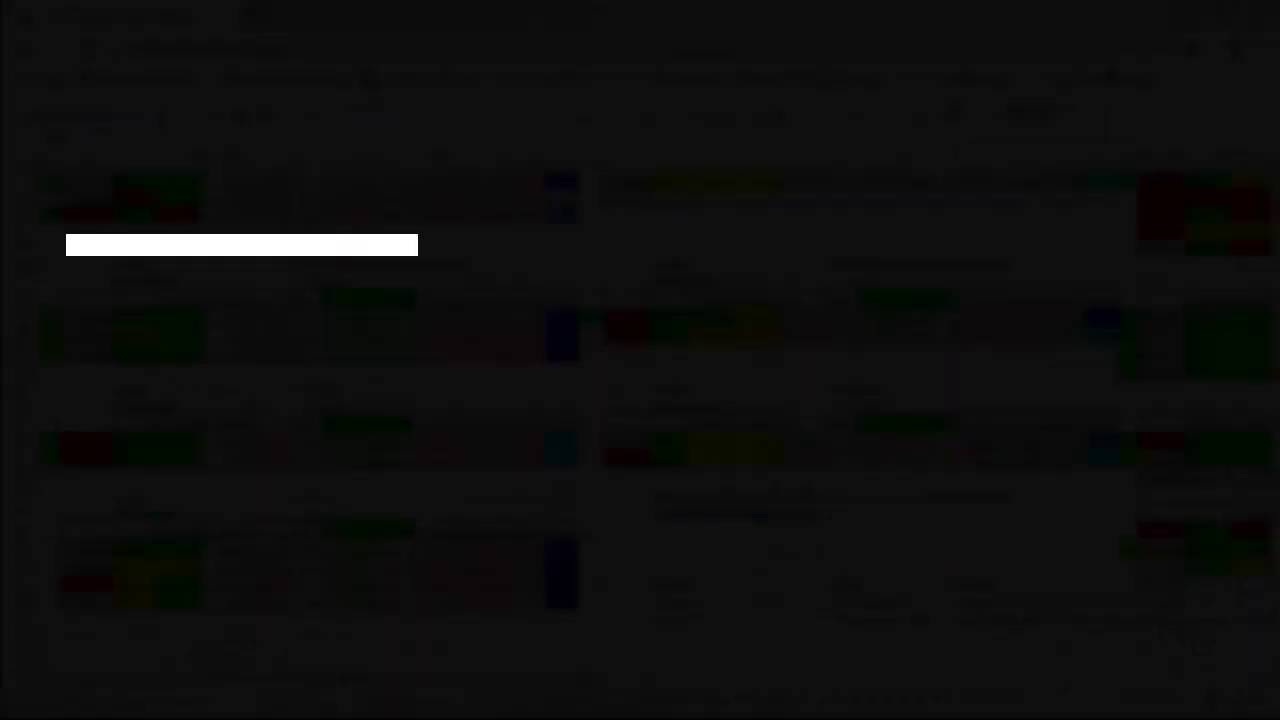
scroll(661, 409, up, 1)
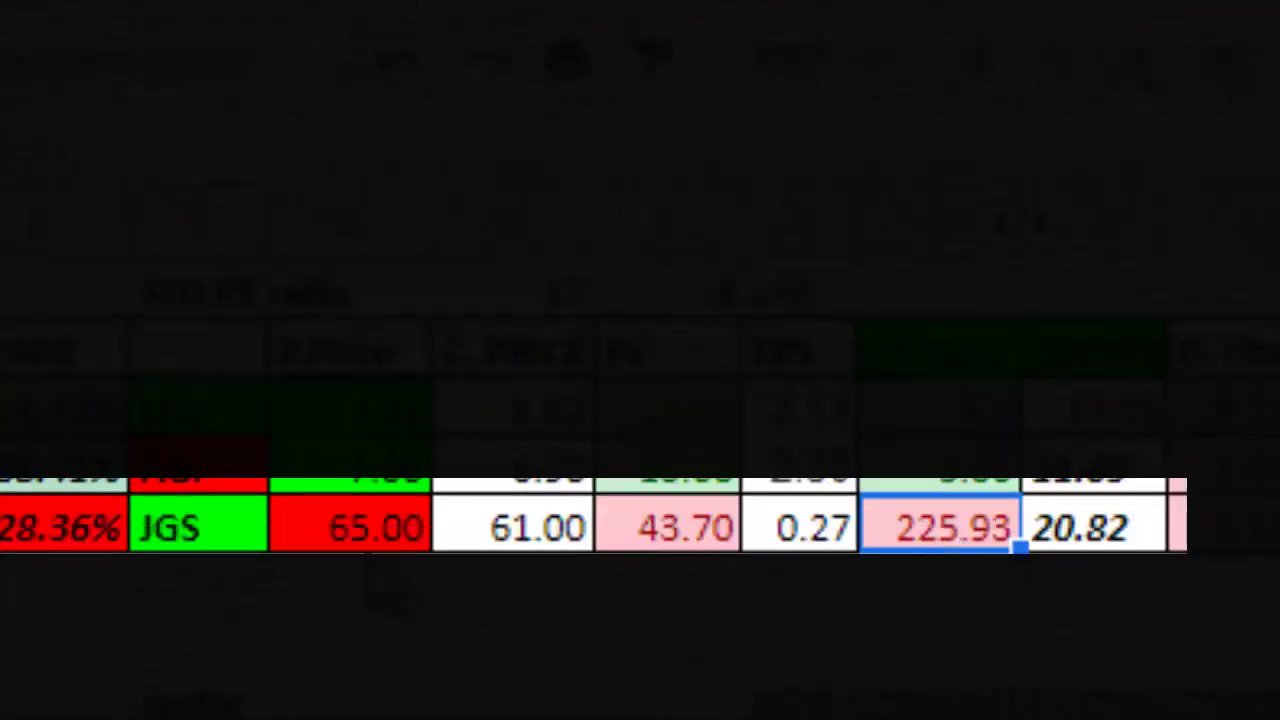
click(375, 538)
click(672, 540)
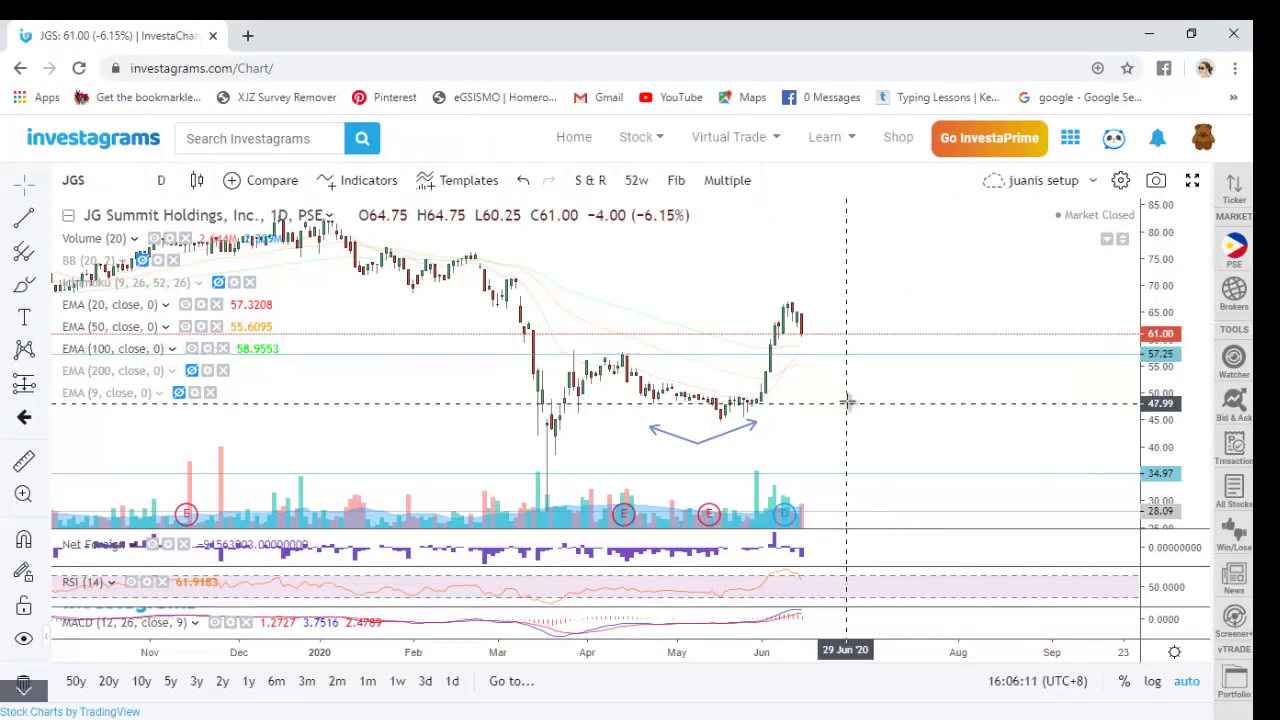
Draw a horizontal support line at about 50.21 on the JGS chart
click(40, 222)
click(110, 328)
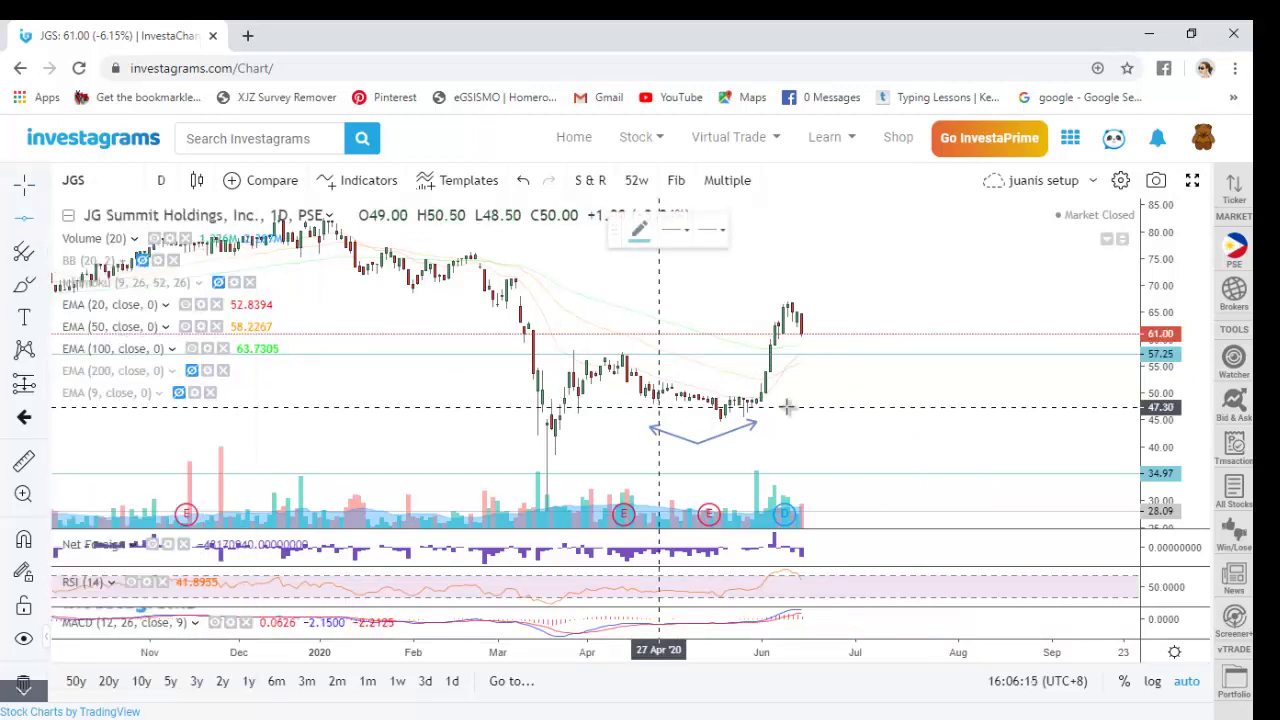
click(887, 391)
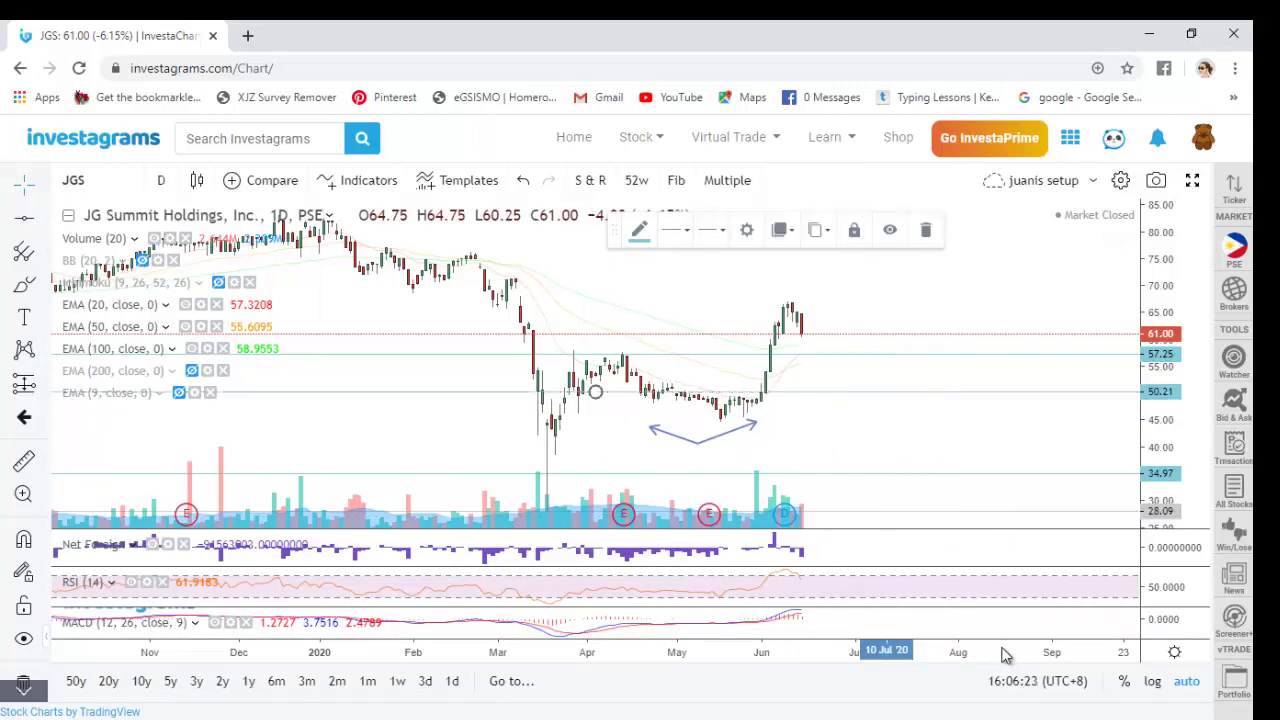
click(931, 418)
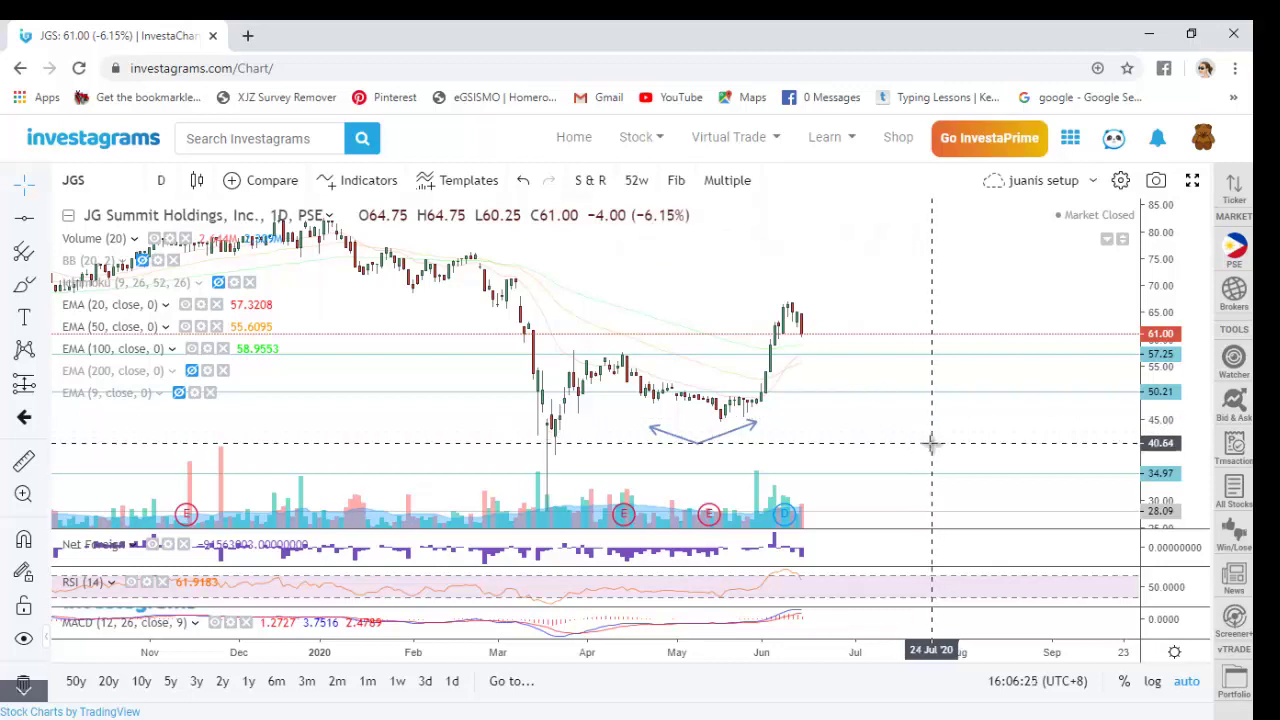
Switch to TIMSON TRADE, select LTG below JGS in the PHISIX stocks list, and return to the Investagrams chart
key(alt+Tab)
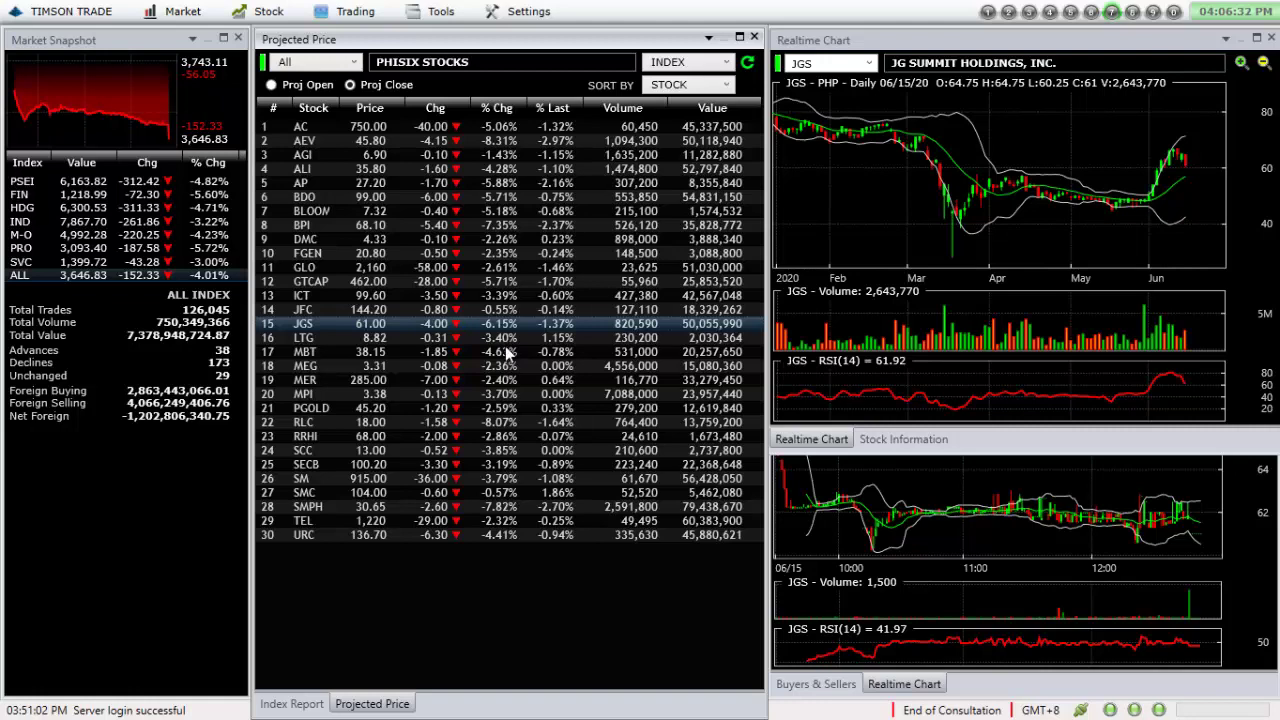
click(507, 340)
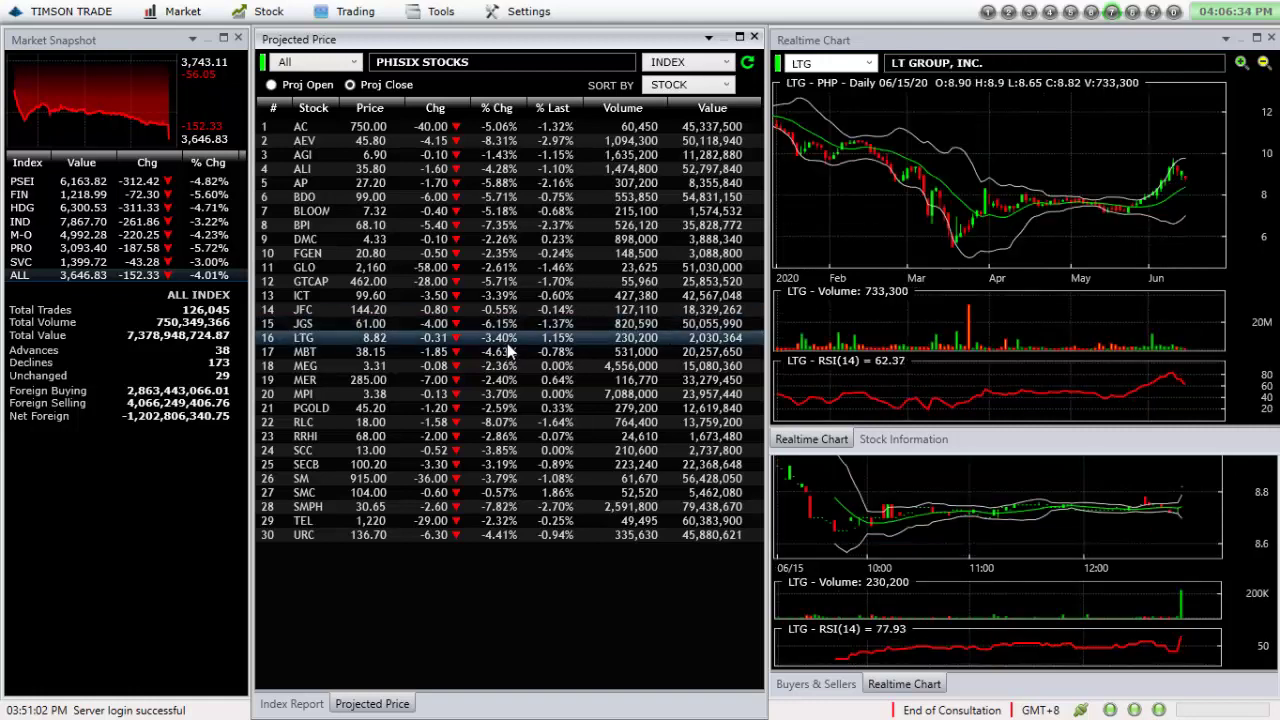
key(alt+Tab)
key(Tab)
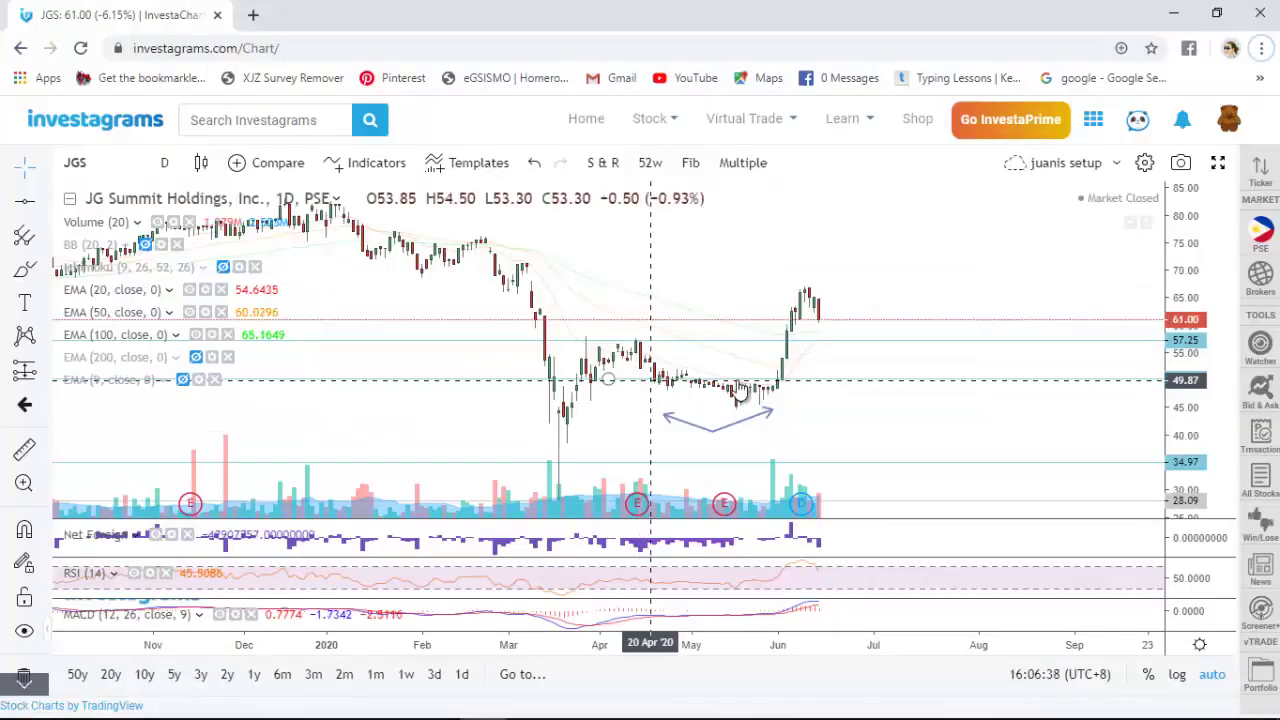
Load the LTG daily chart and bring its March to June price action into view
text(LTG)
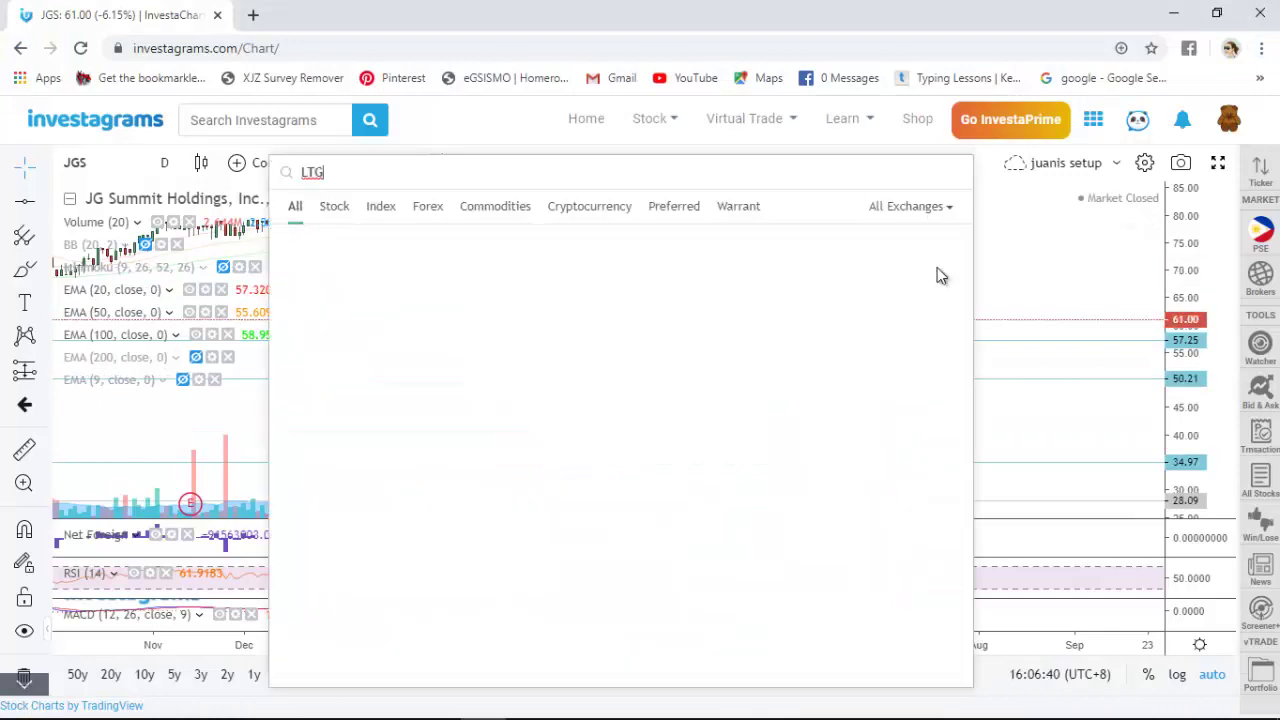
key(Return)
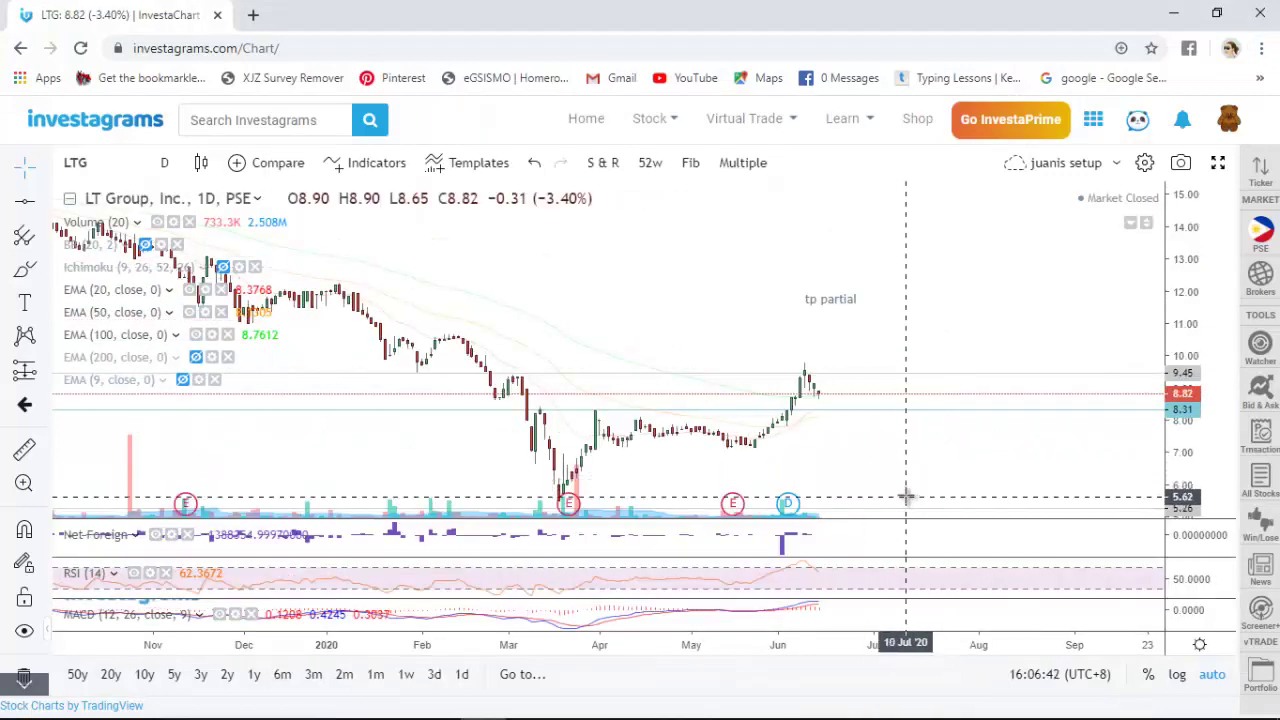
drag(906, 497, 991, 426)
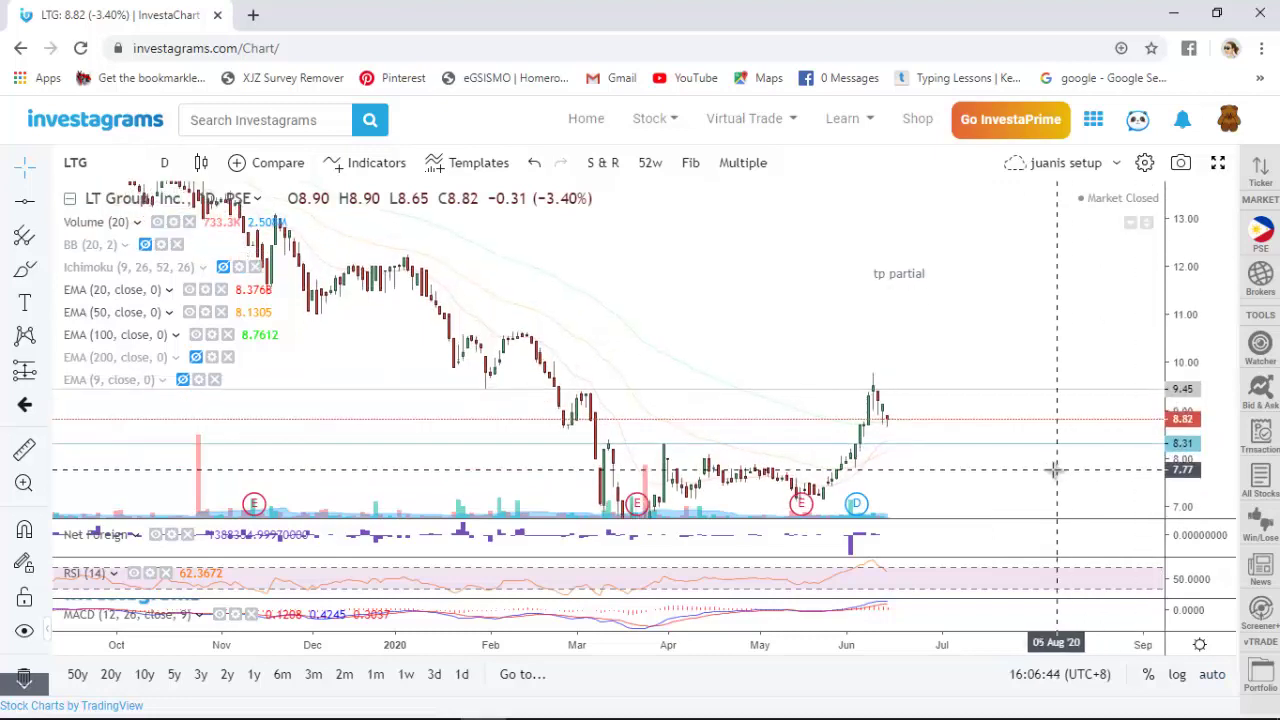
drag(1054, 466, 1034, 354)
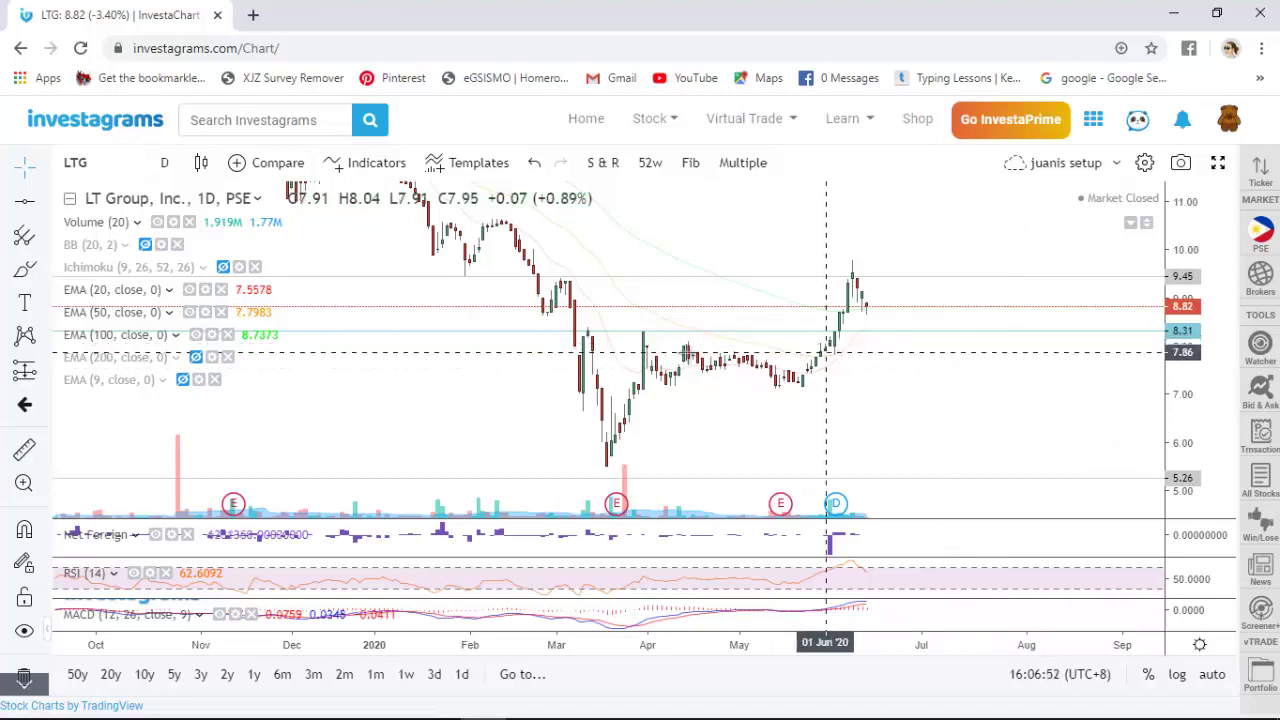
Move LTG's horizontal support line just below the current price down to about 8.00
click(610, 333)
drag(610, 335, 623, 357)
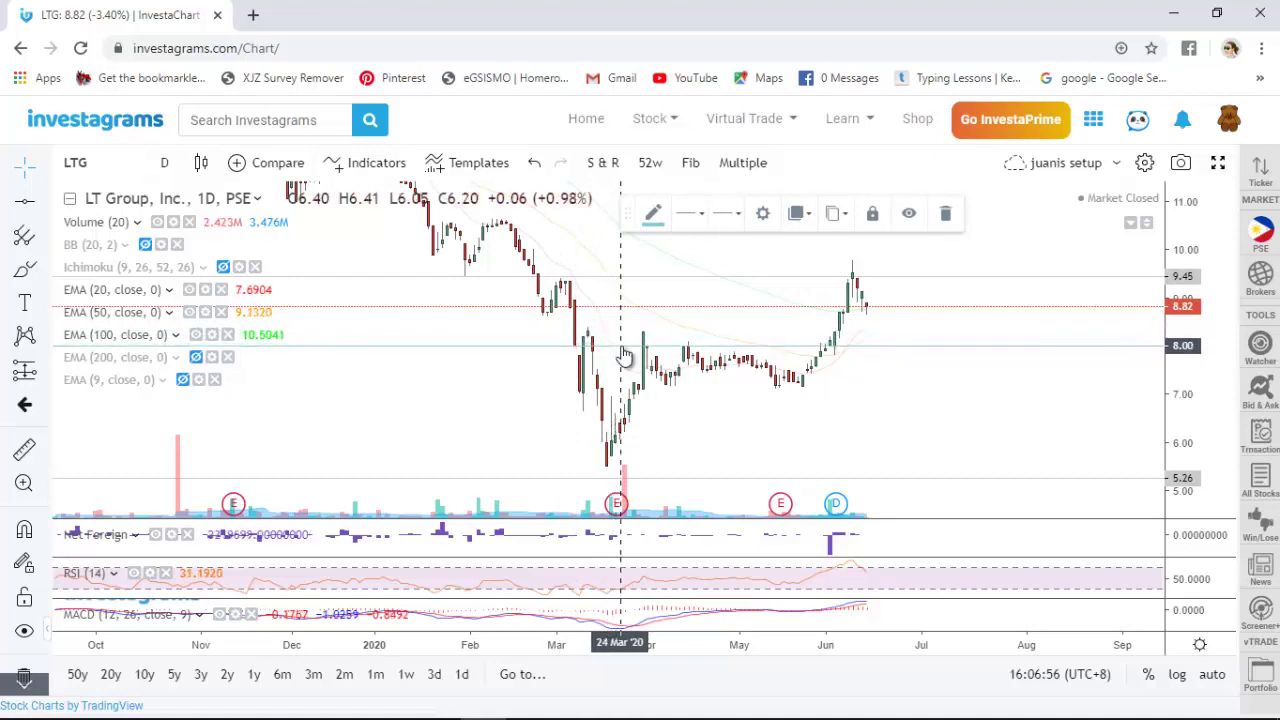
click(943, 414)
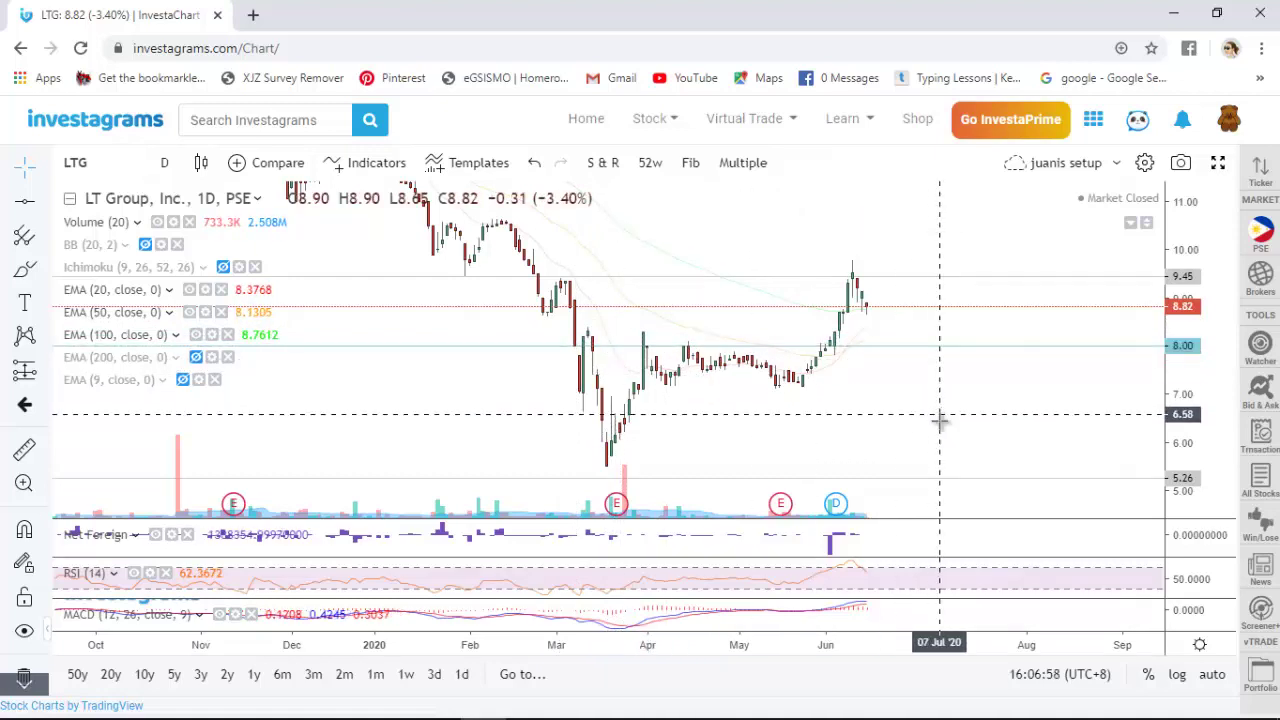
scroll(936, 424, up, 1)
scroll(936, 424, up, 2)
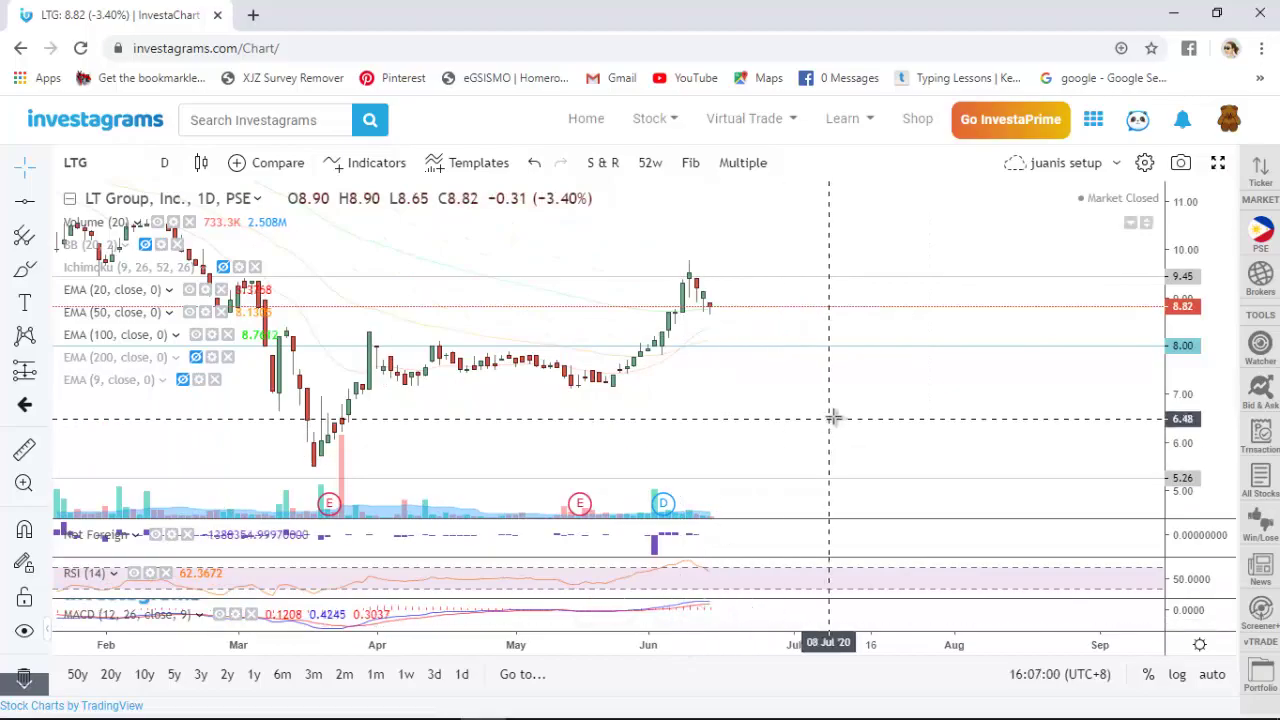
Switch to the valuation spreadsheet and review the LTG row's P/E ratio, 10-year historical P/E, fair value and current price
key(alt+Tab)
key(alt+Tab)
key(Tab)
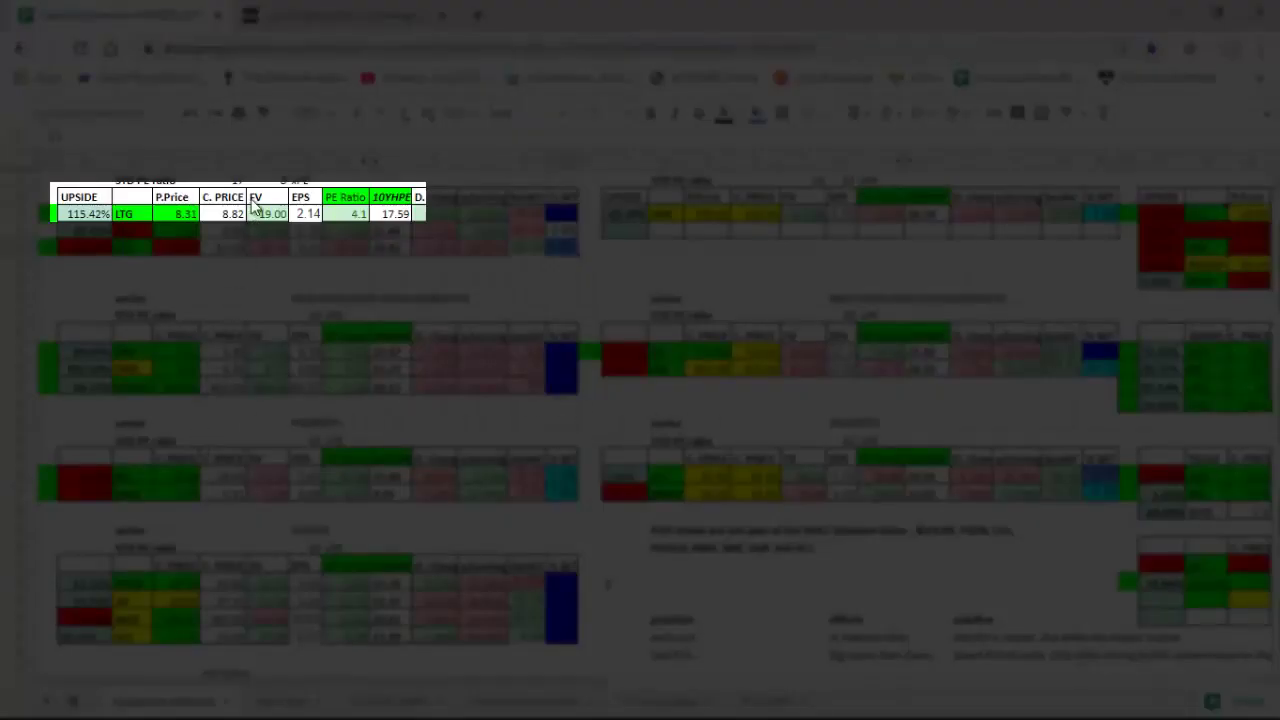
click(350, 214)
click(396, 215)
click(273, 215)
click(229, 215)
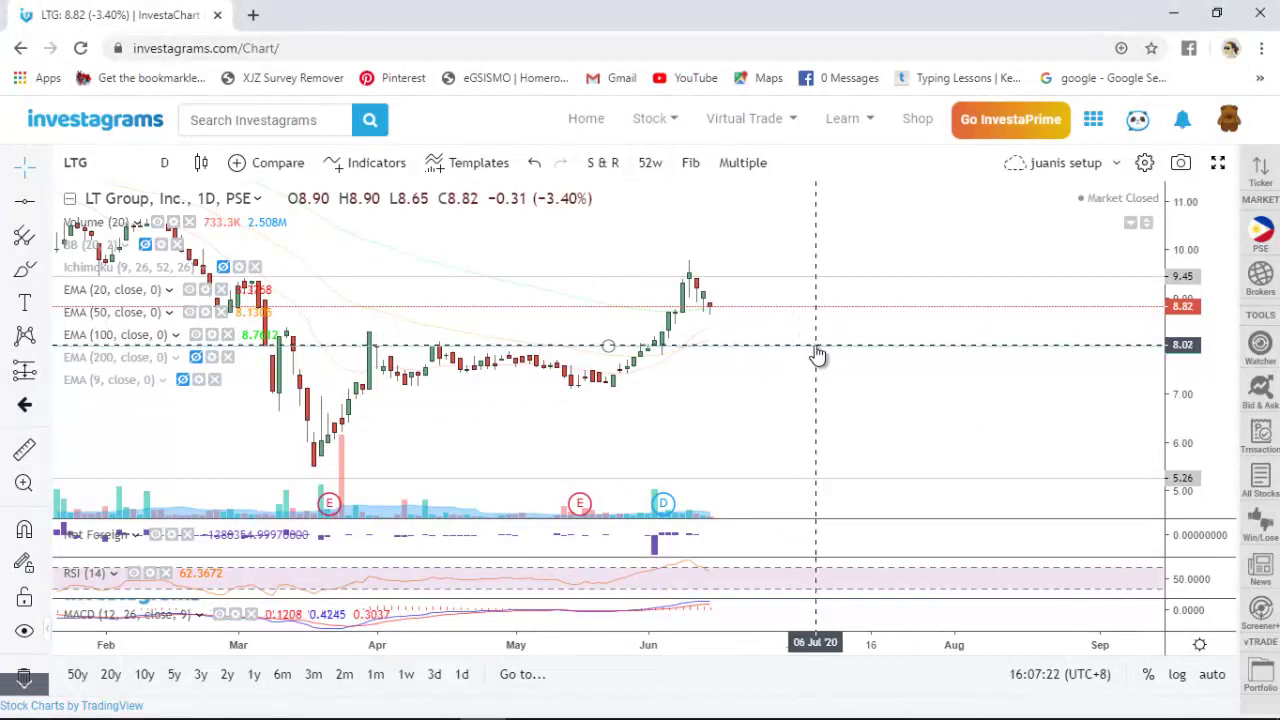
Switch to TIMSON TRADE, select MBT in the PHISIX stocks list, and load the MBT chart in Investagrams
scroll(823, 380, down, 2)
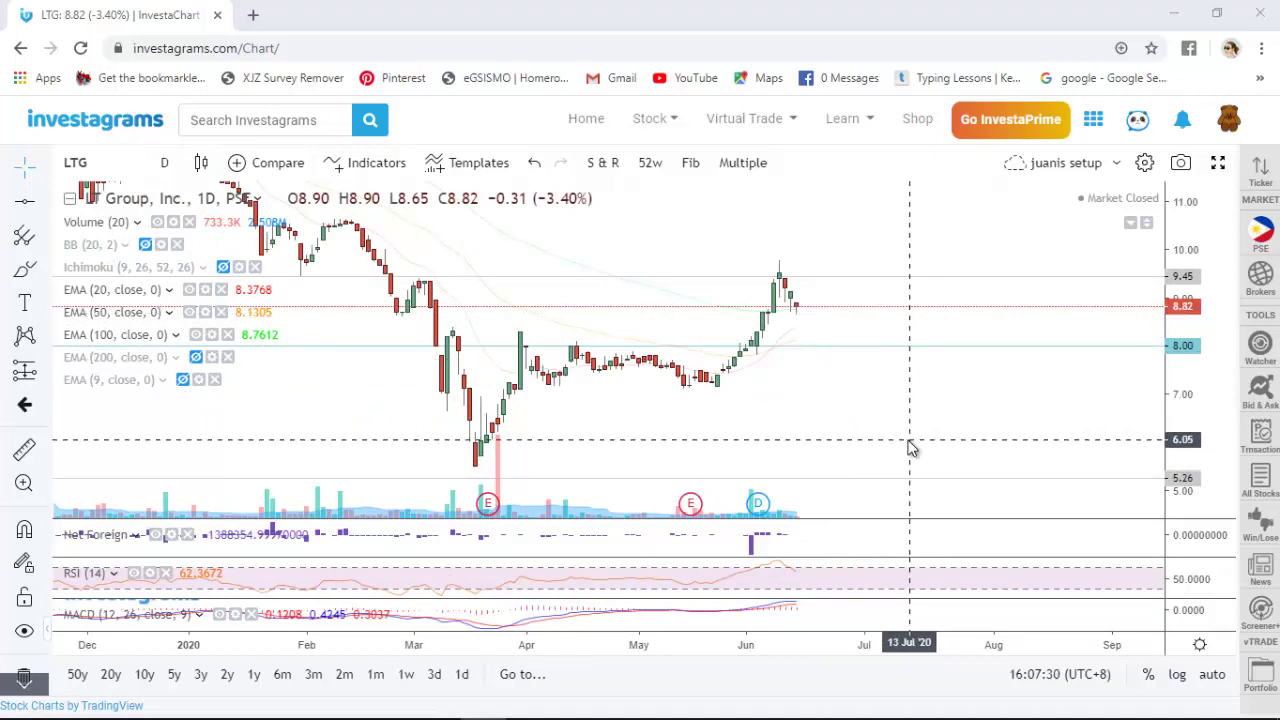
key(alt+Tab)
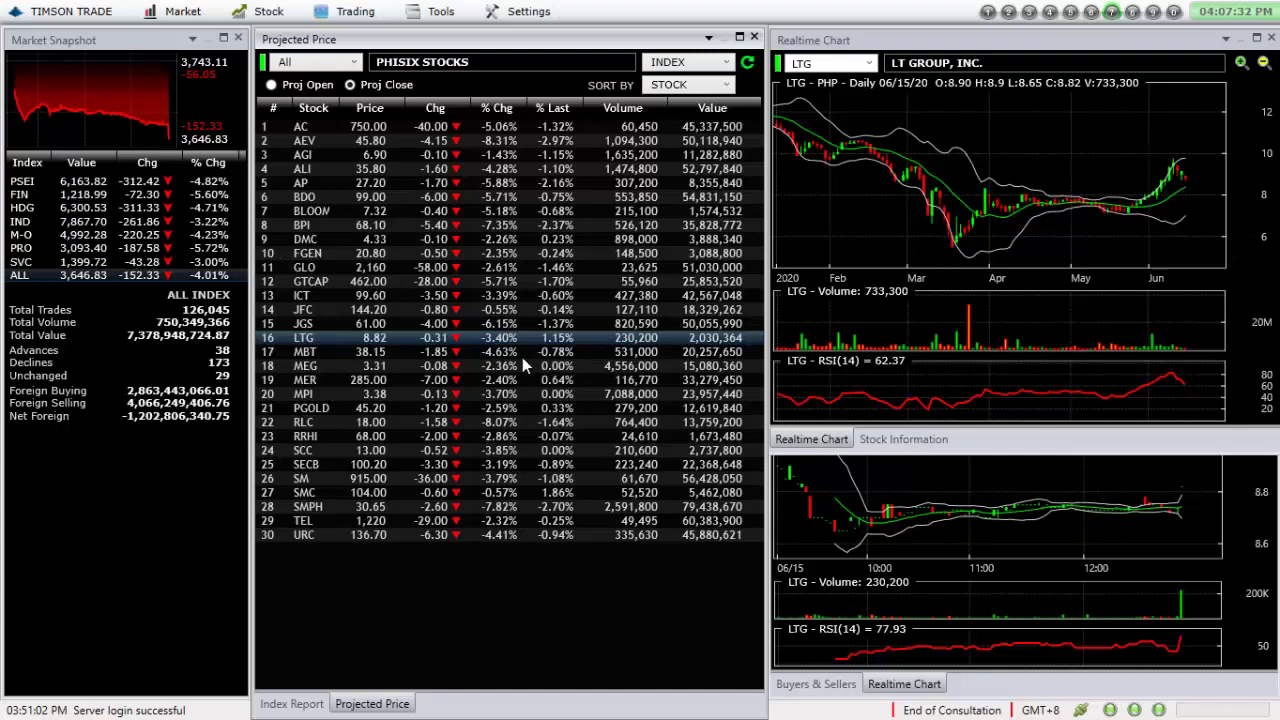
click(497, 354)
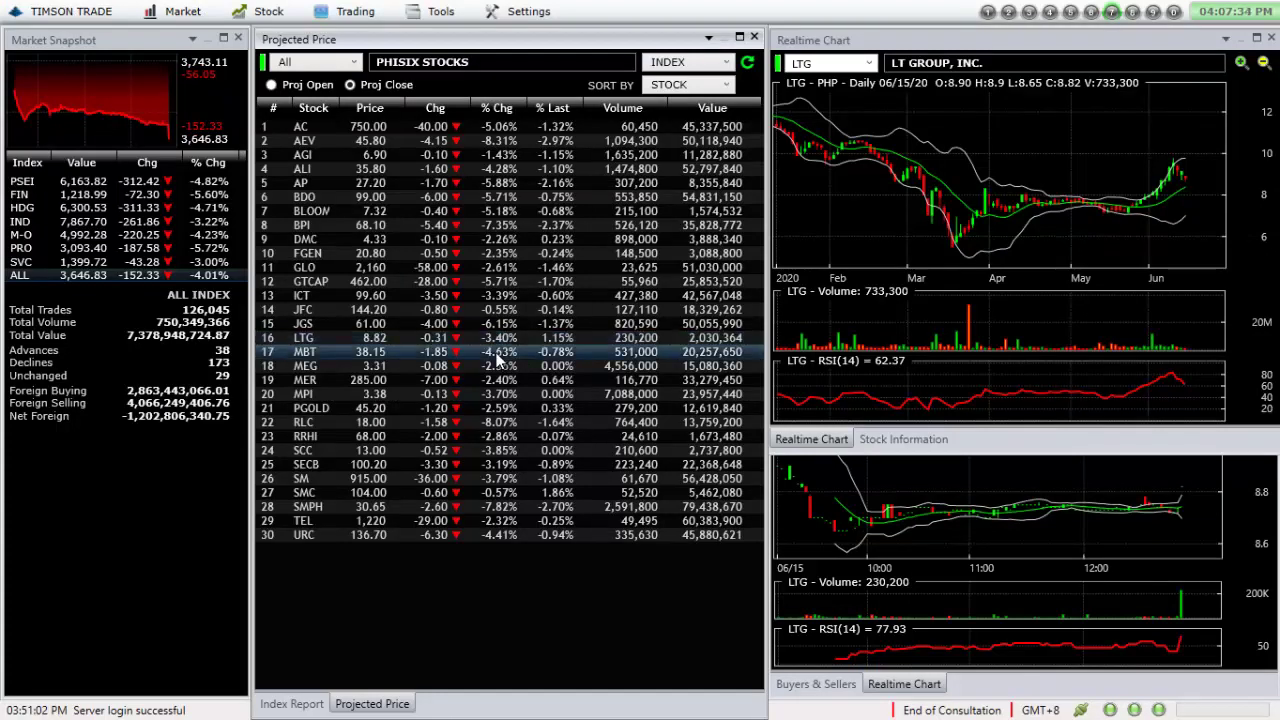
key(alt+Tab)
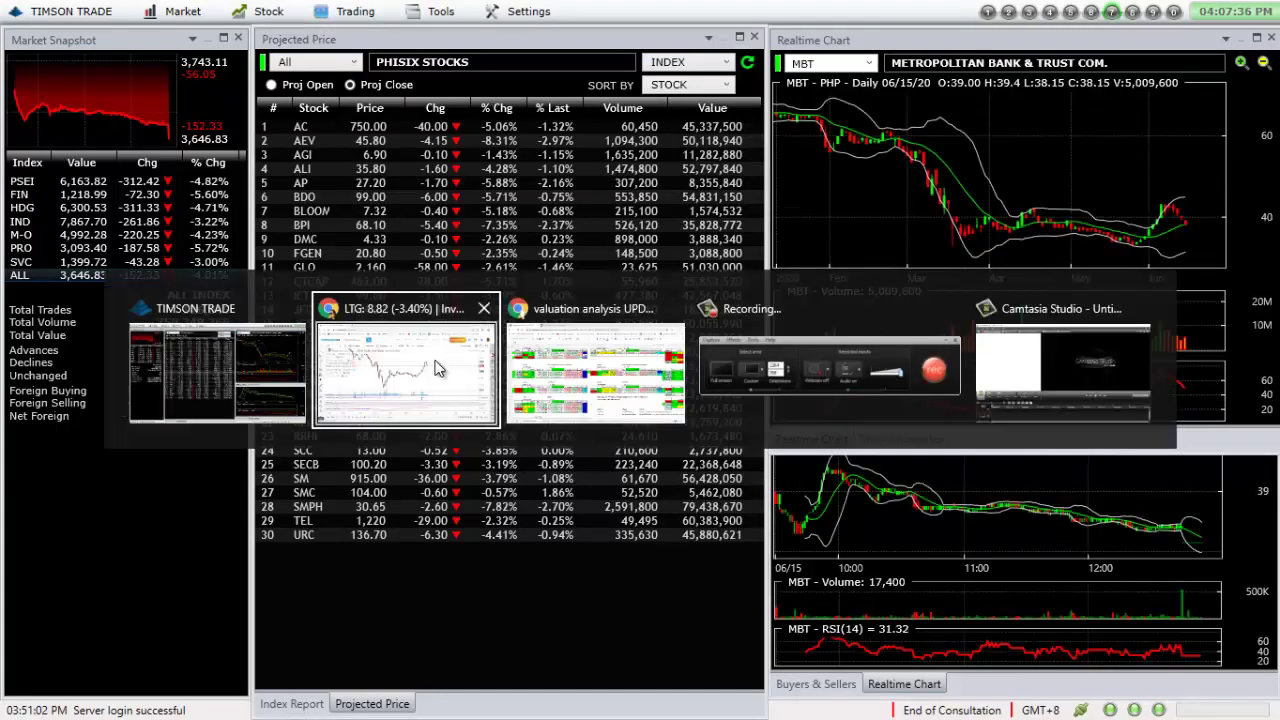
text(mbt)
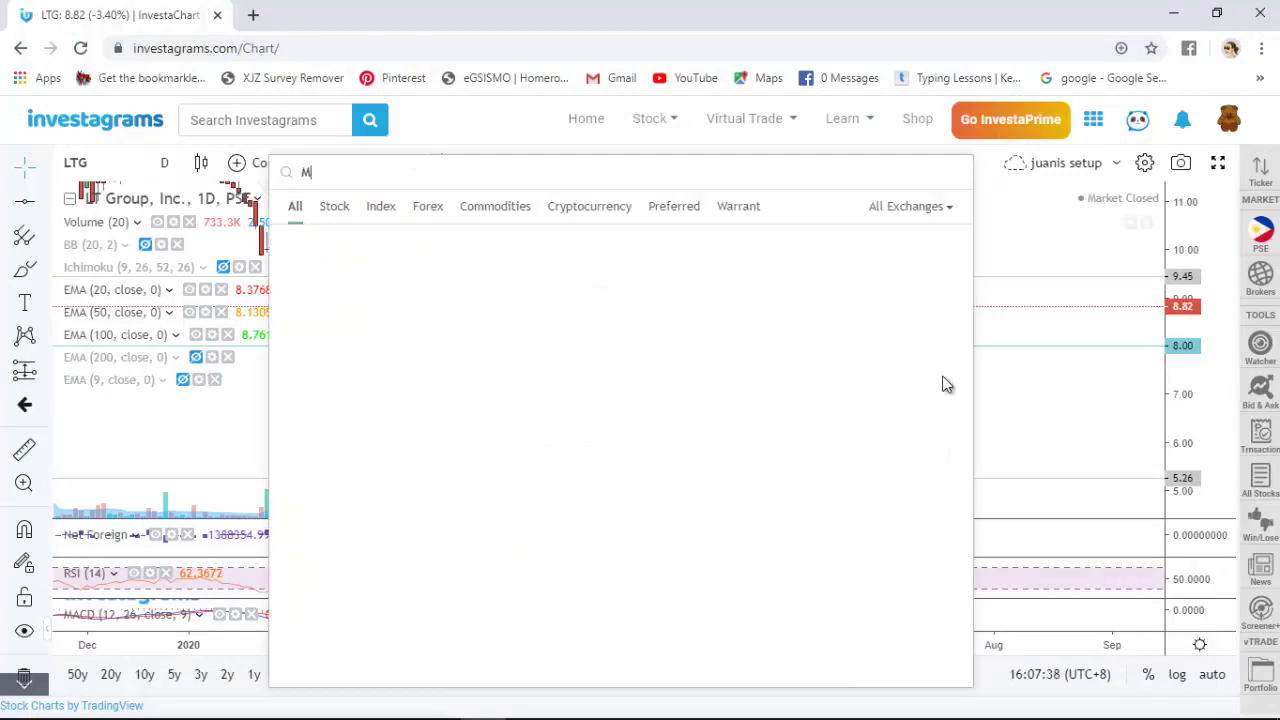
key(Return)
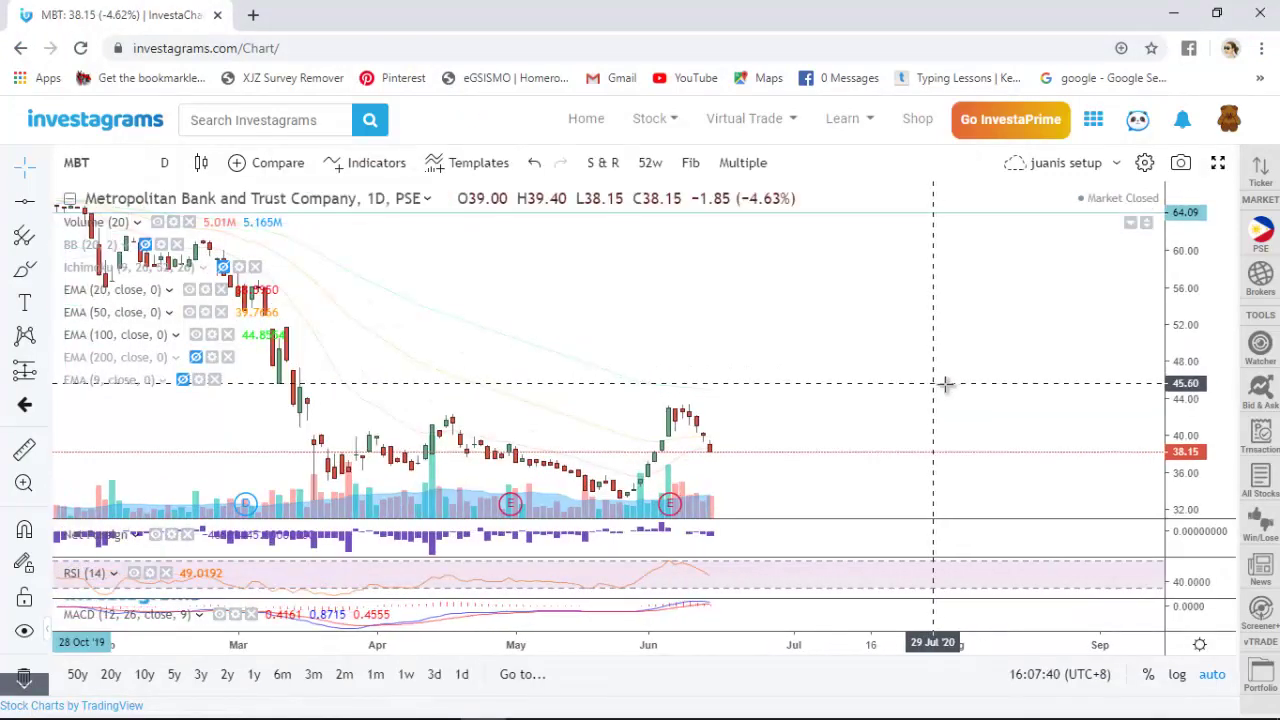
Draw horizontal support lines at about 36.28 and 33.27 on the MBT chart
scroll(946, 383, down, 3)
scroll(1006, 300, up, 5)
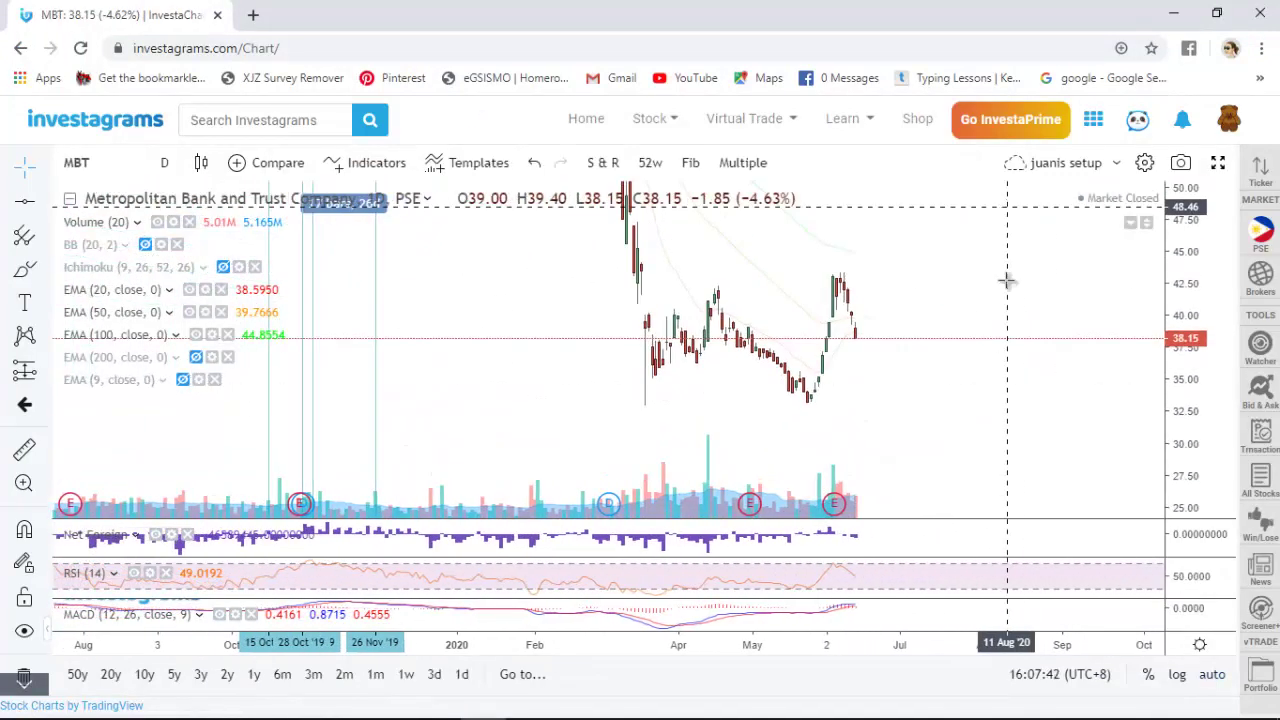
drag(983, 396, 1054, 375)
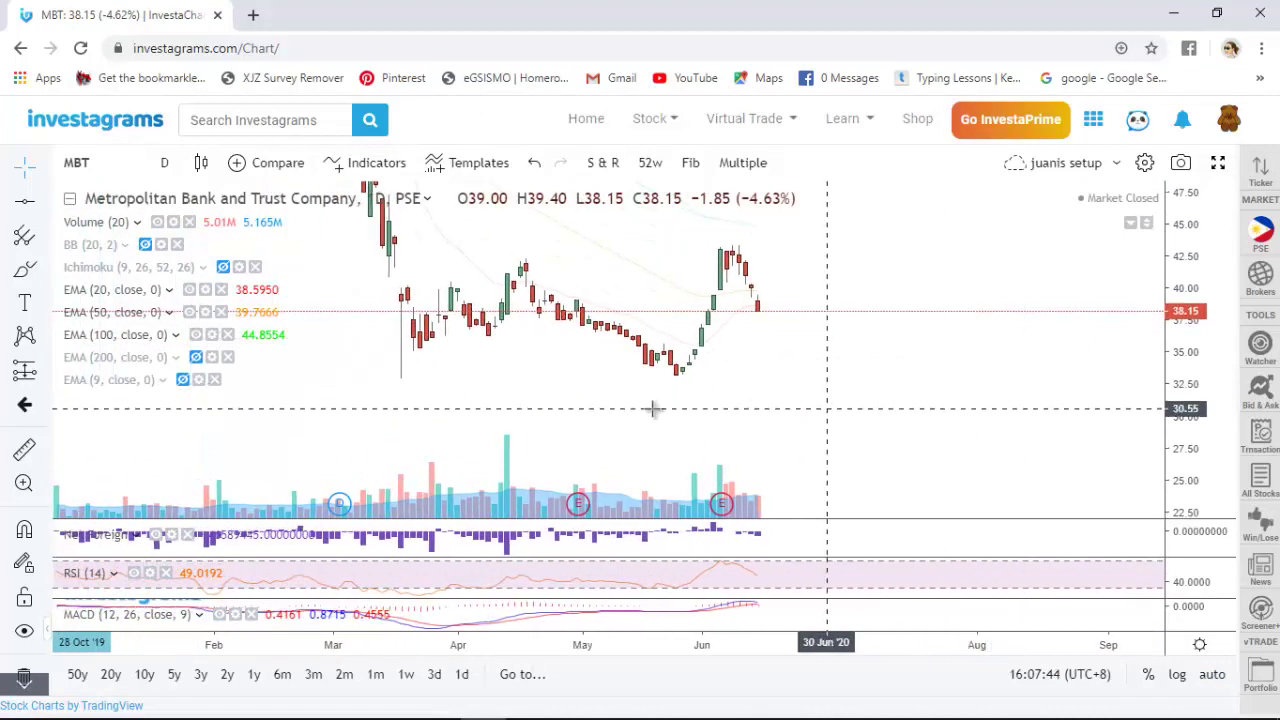
click(24, 203)
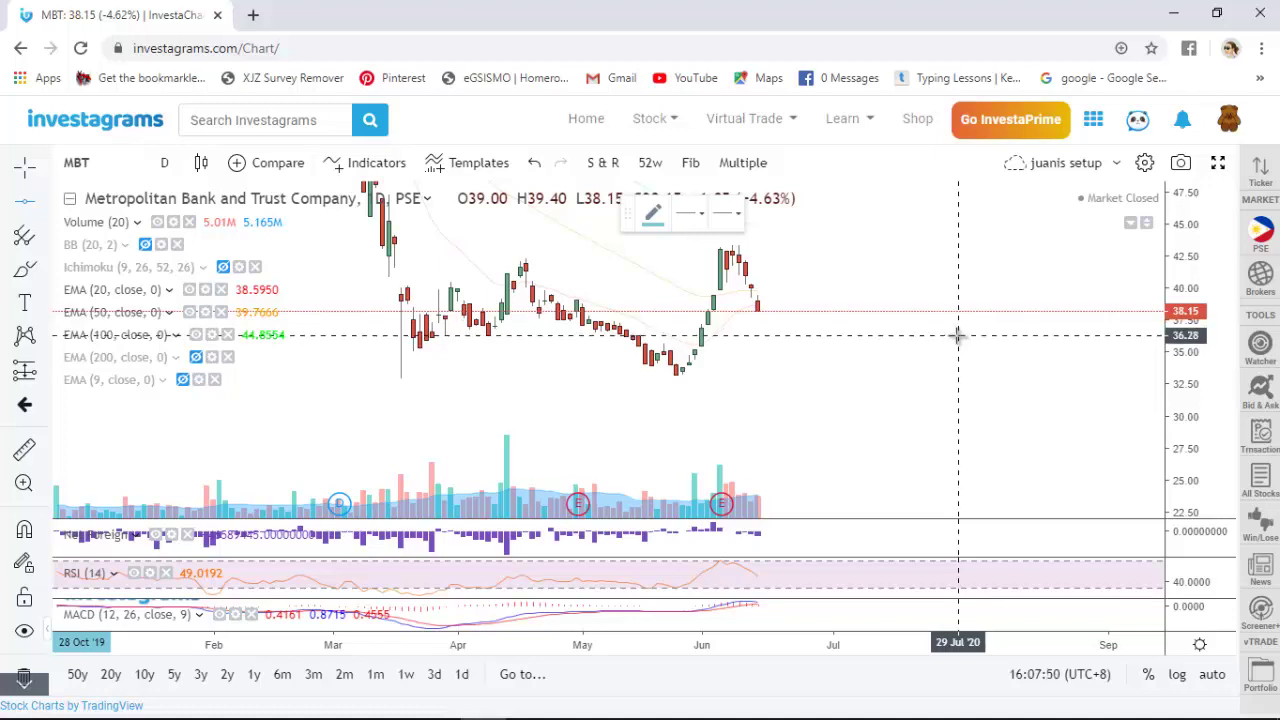
click(958, 337)
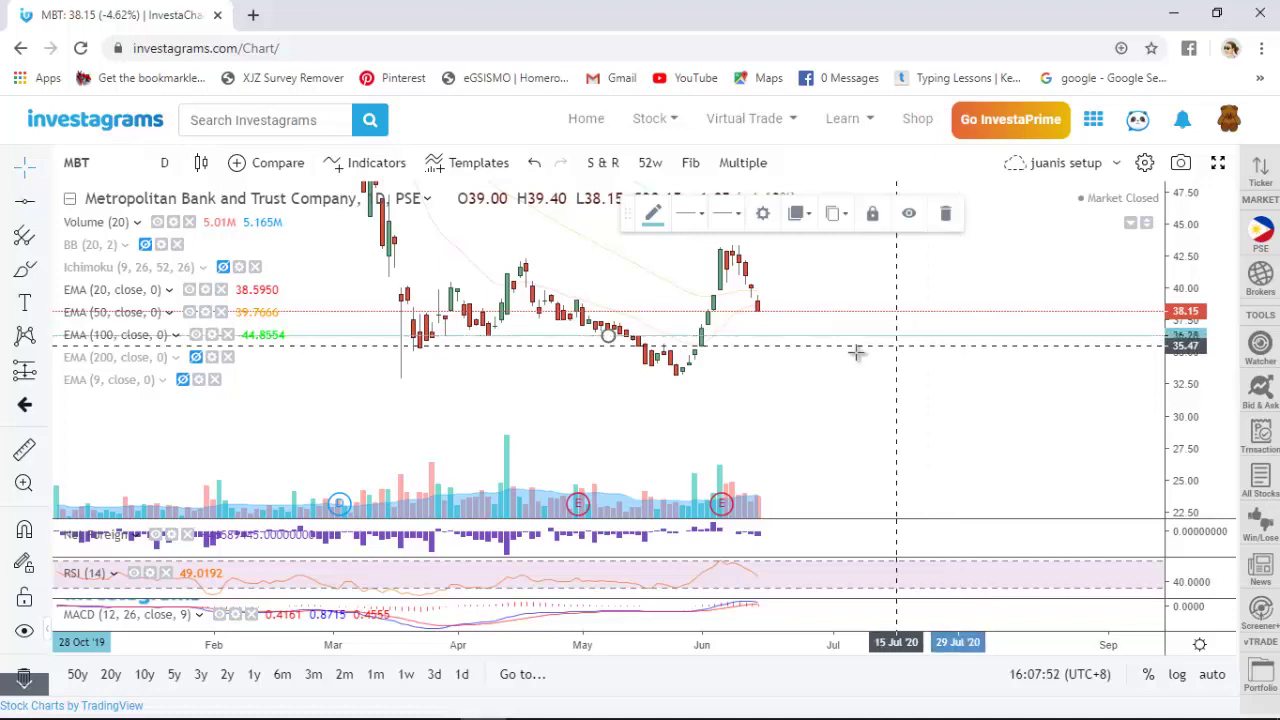
click(28, 203)
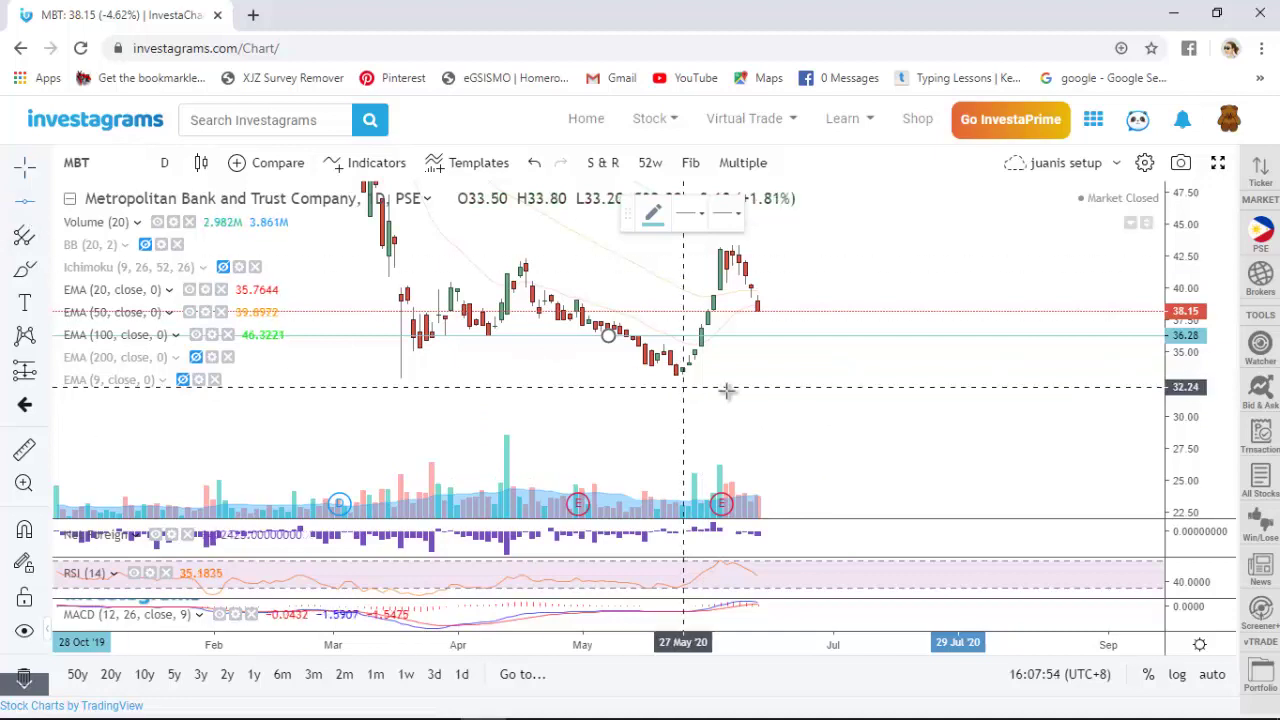
click(778, 374)
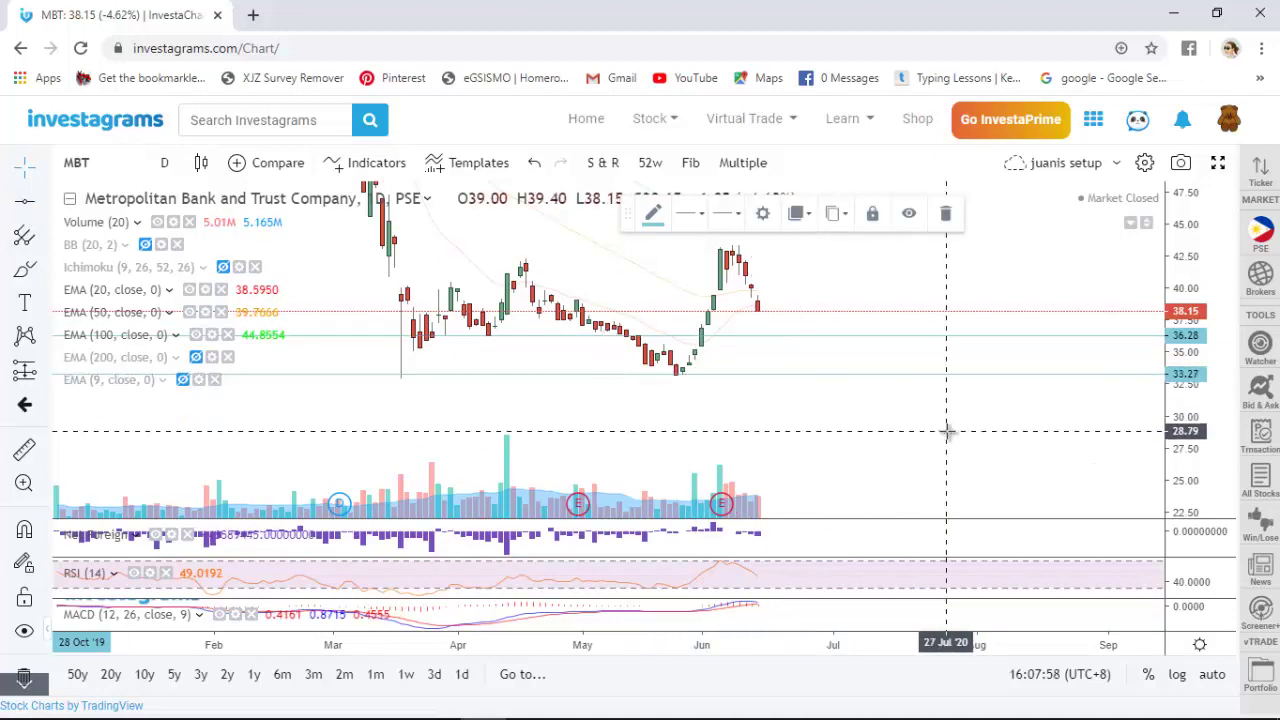
Add a third horizontal line to the MBT chart just below the current price and adjust it to about 37.49
click(30, 204)
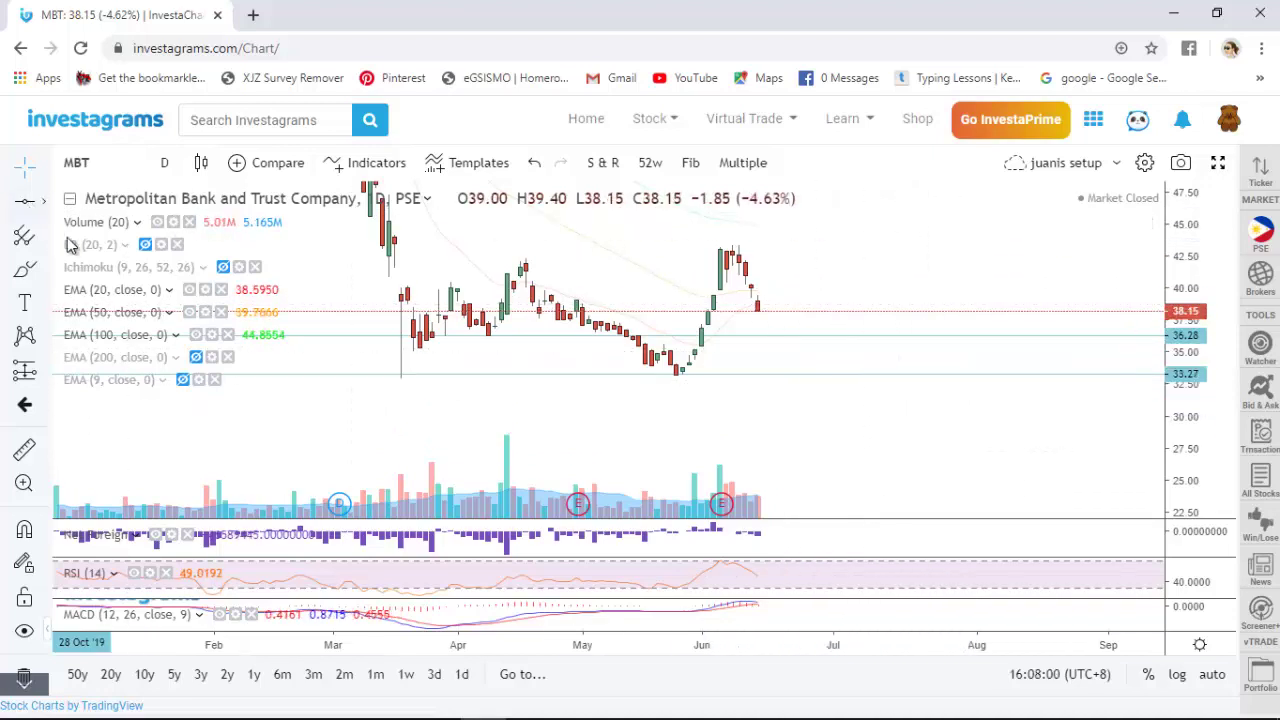
click(822, 327)
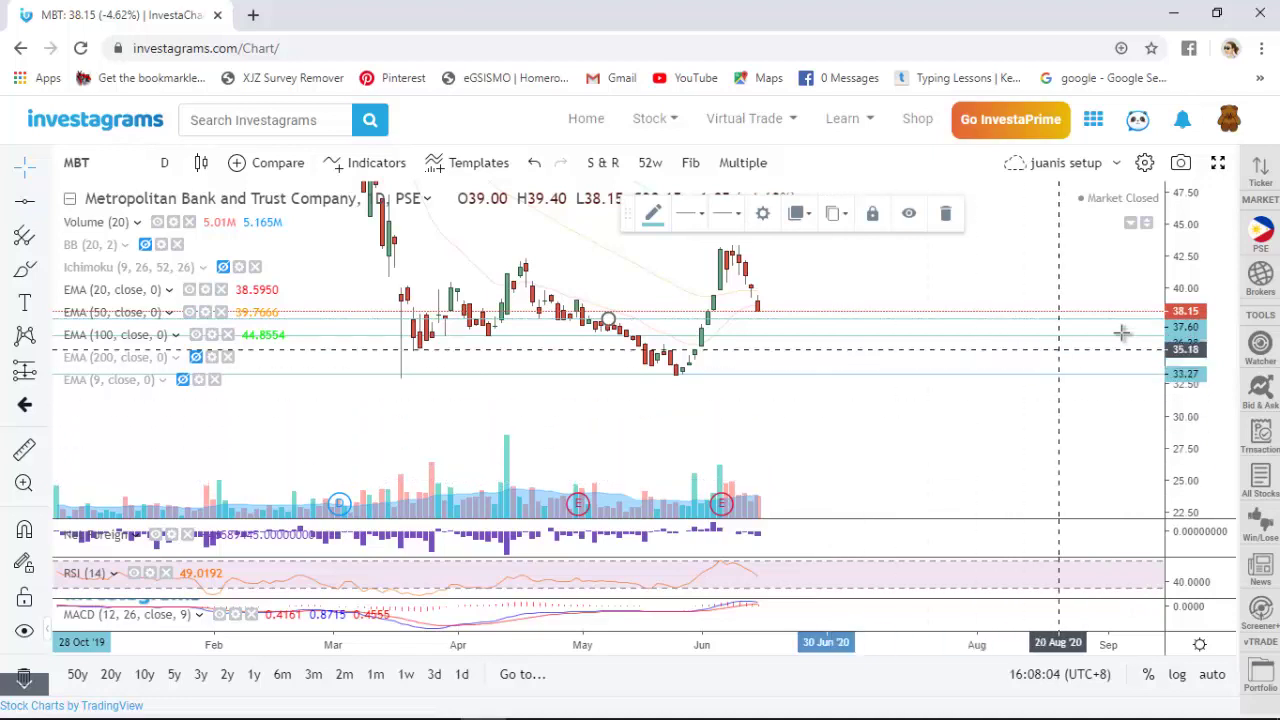
drag(1200, 392, 1197, 317)
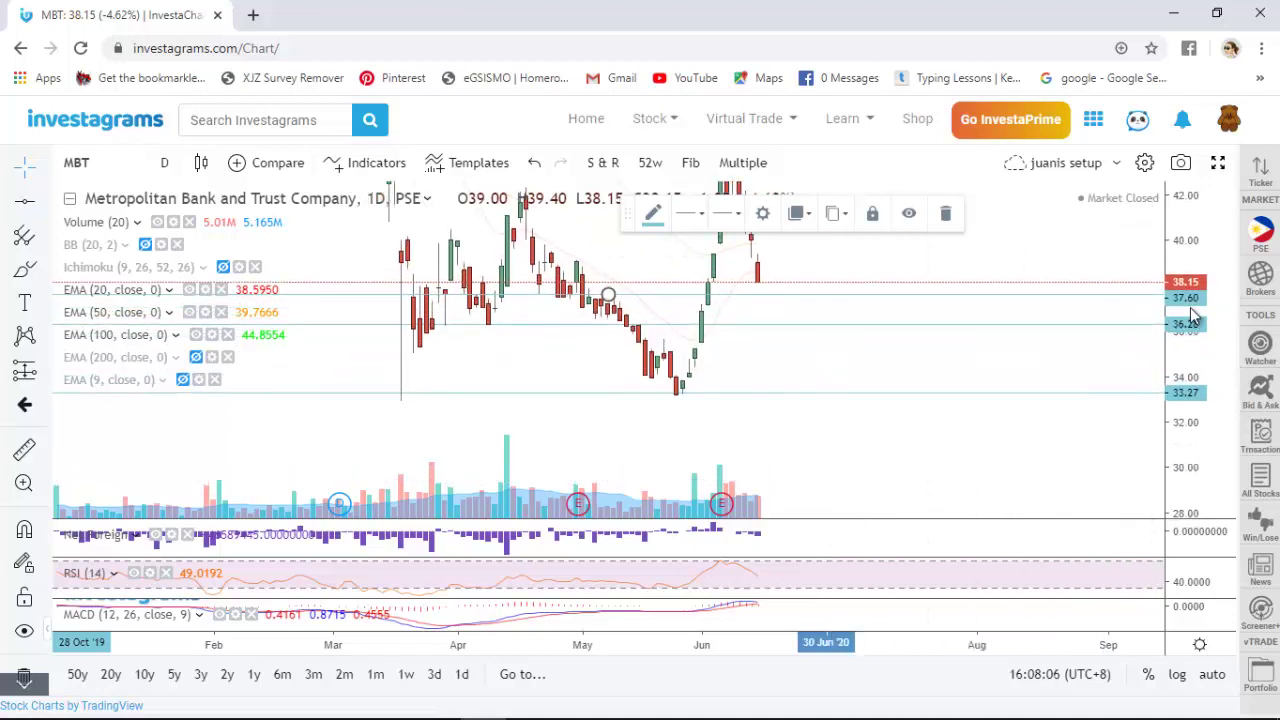
scroll(808, 373, up, 2)
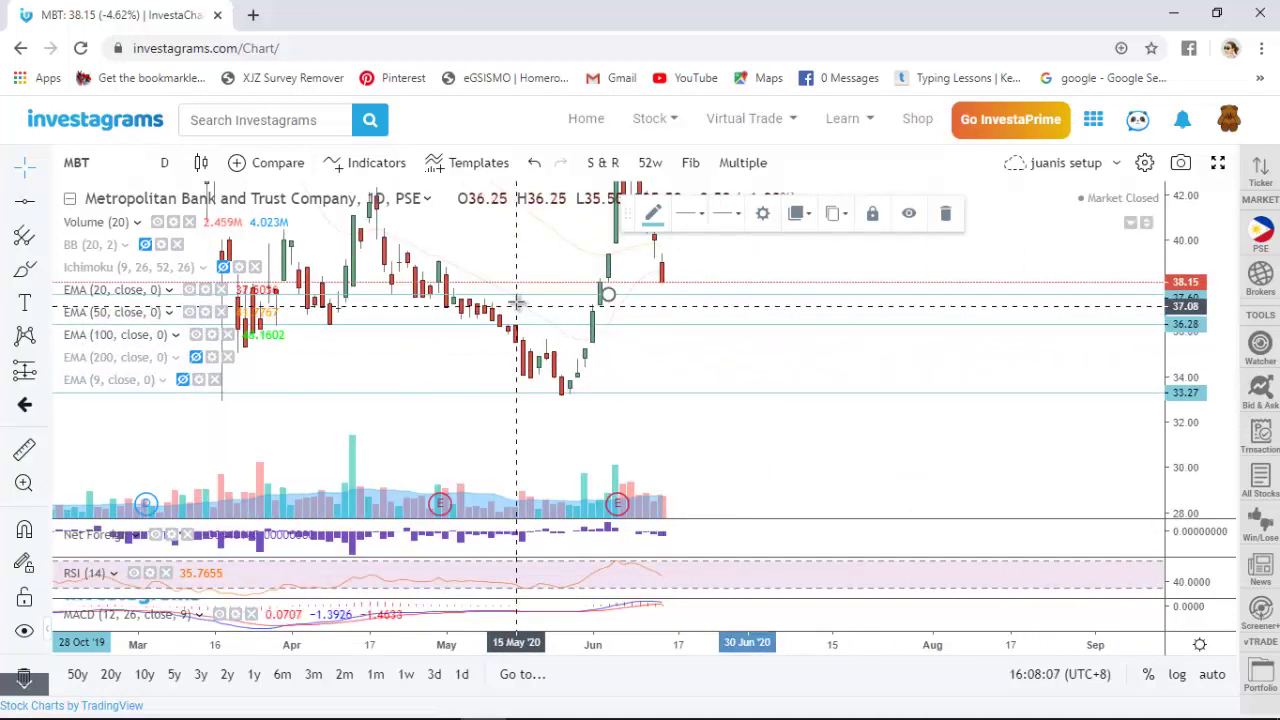
click(608, 296)
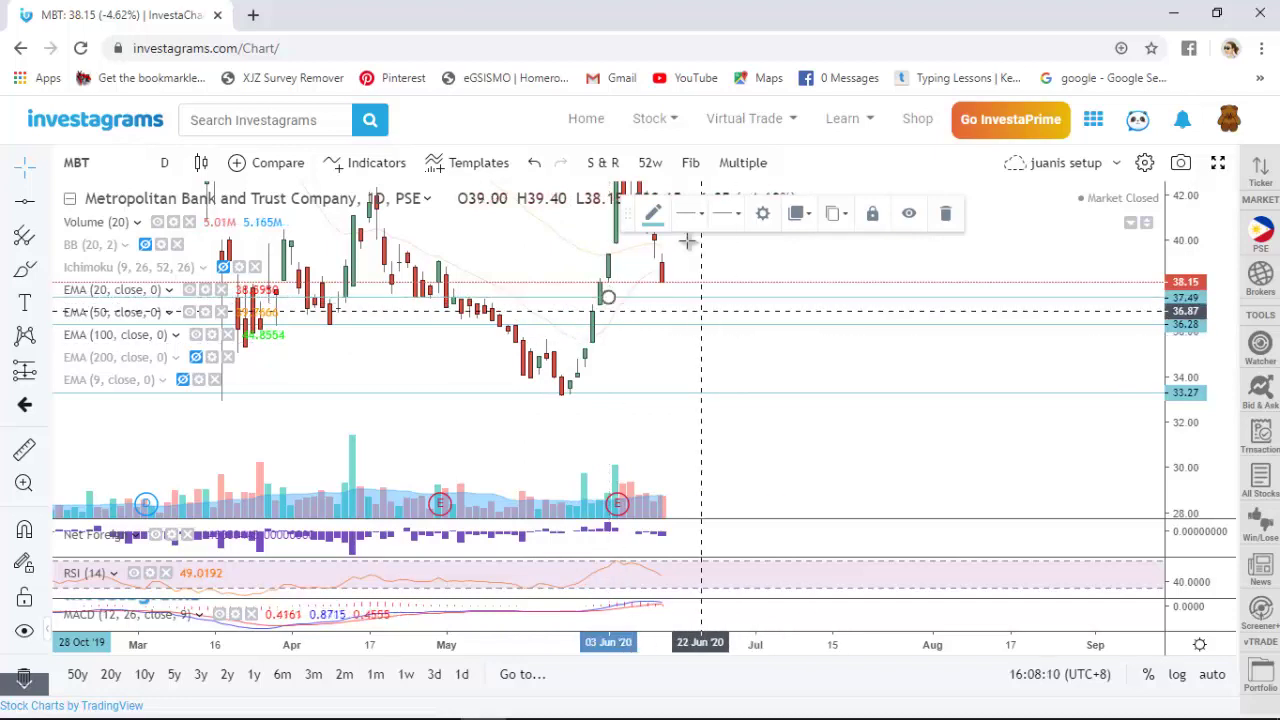
drag(1185, 245, 1187, 330)
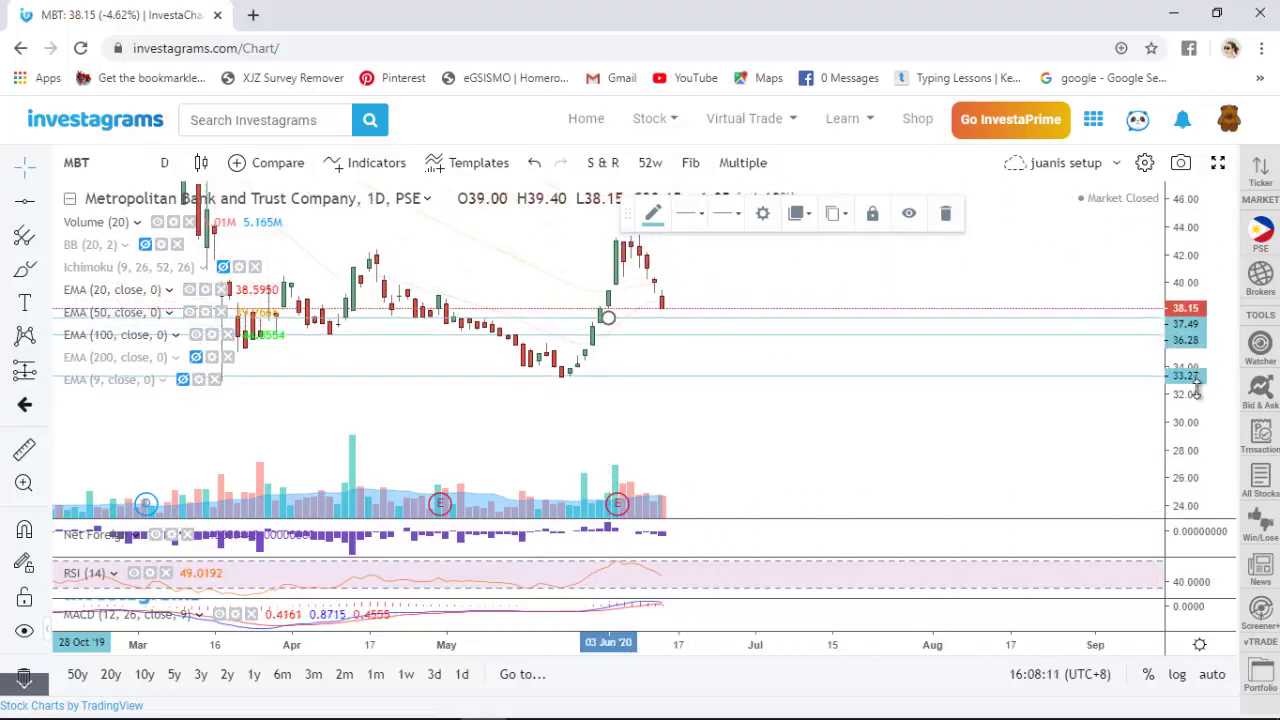
scroll(1013, 407, down, 3)
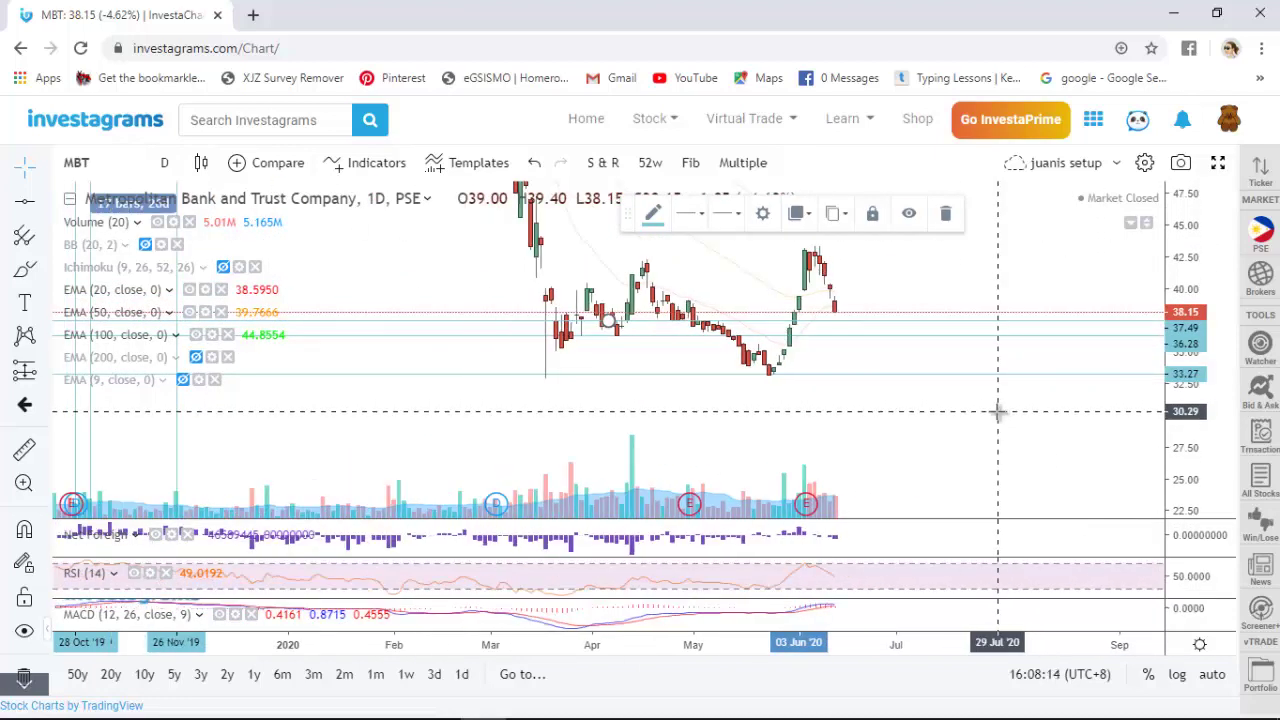
Switch to the valuation spreadsheet, review the MBT row's price-to-book values in the banks table, and return to the MBT chart
key(alt+Tab)
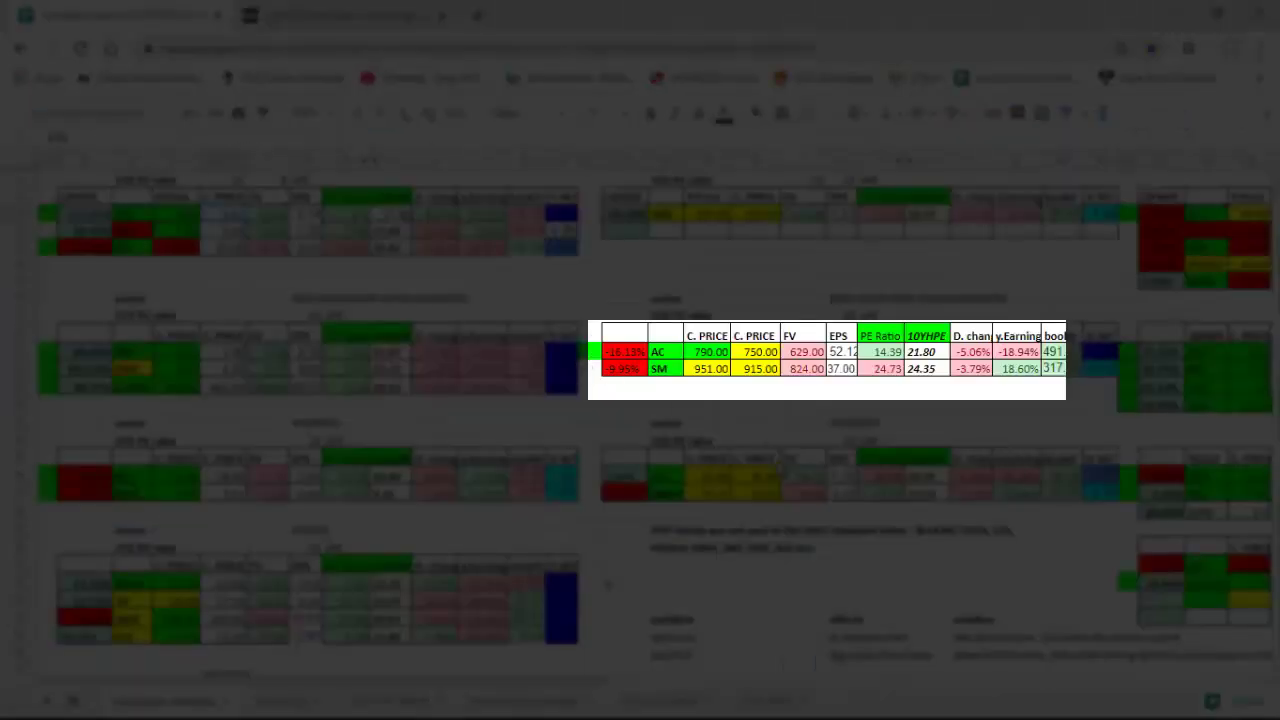
click(564, 692)
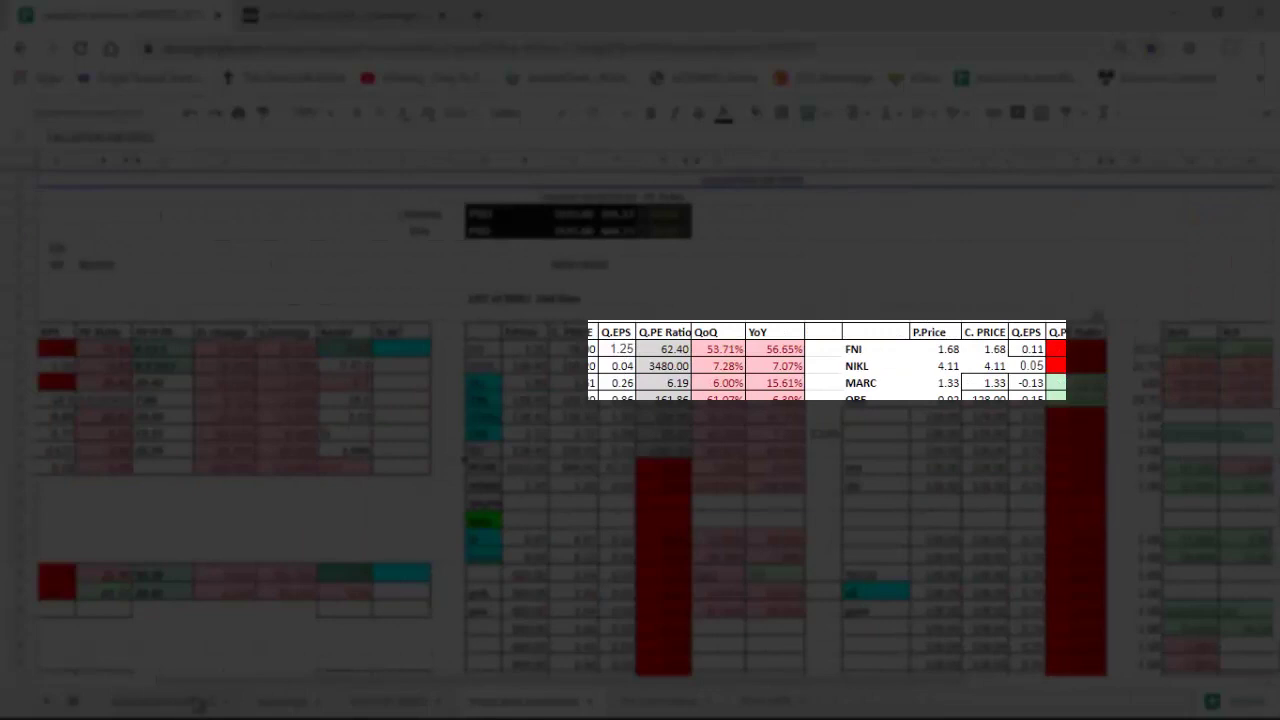
click(328, 703)
scroll(800, 660, right, 10)
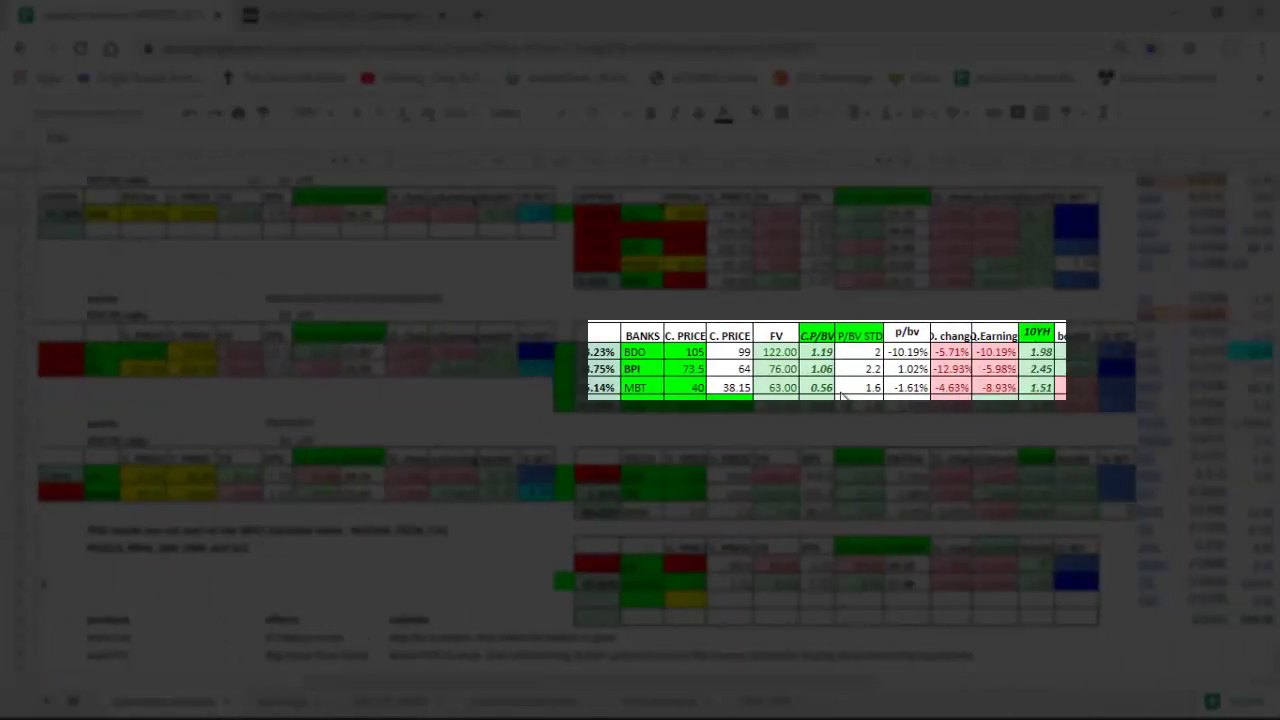
click(823, 390)
click(604, 390)
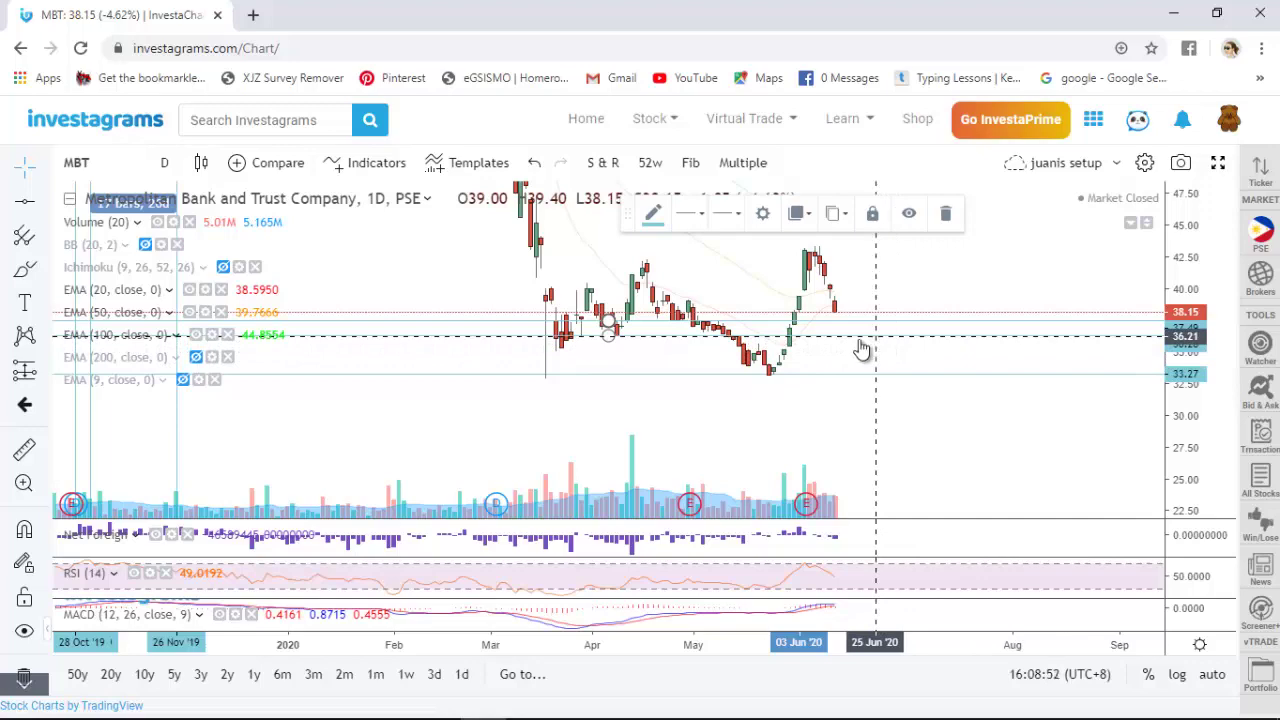
drag(518, 388, 640, 434)
Switch to TIMSON TRADE, select RLC in the PHISIX stocks list, and load the RLC chart in Investagrams
key(alt+Tab)
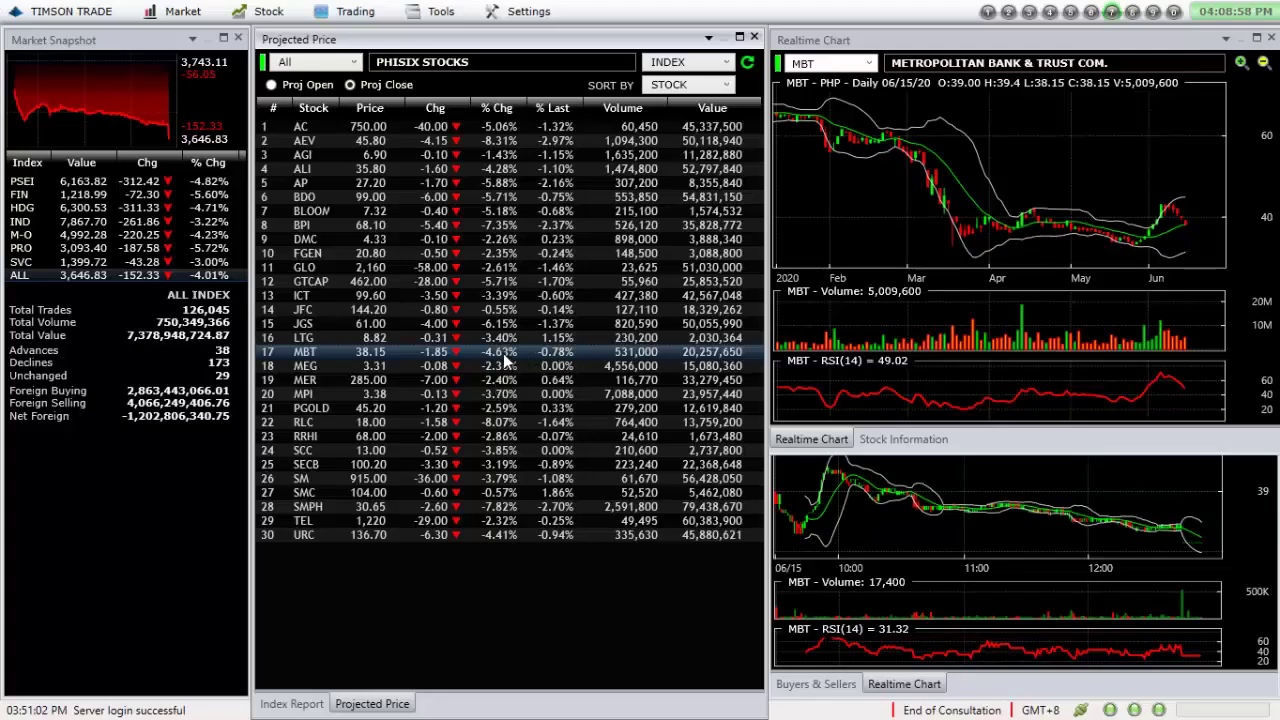
click(507, 423)
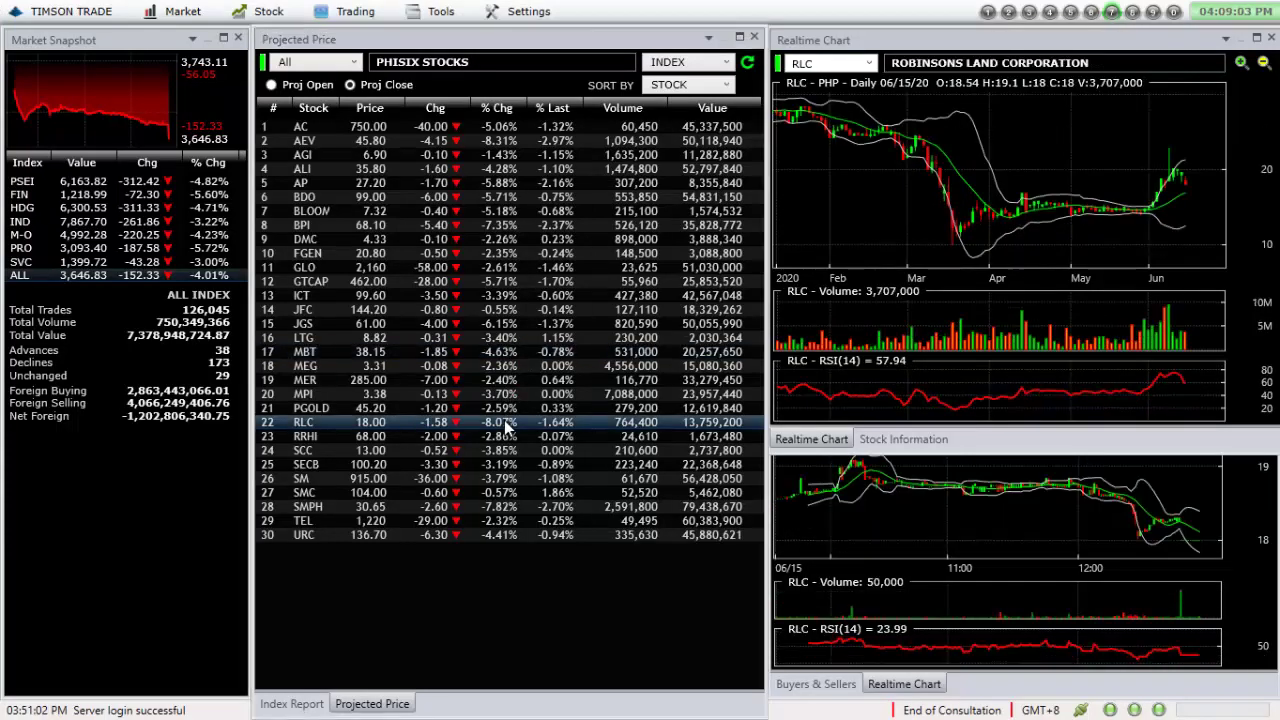
key(alt+Tab)
text(RLC)
key(Return)
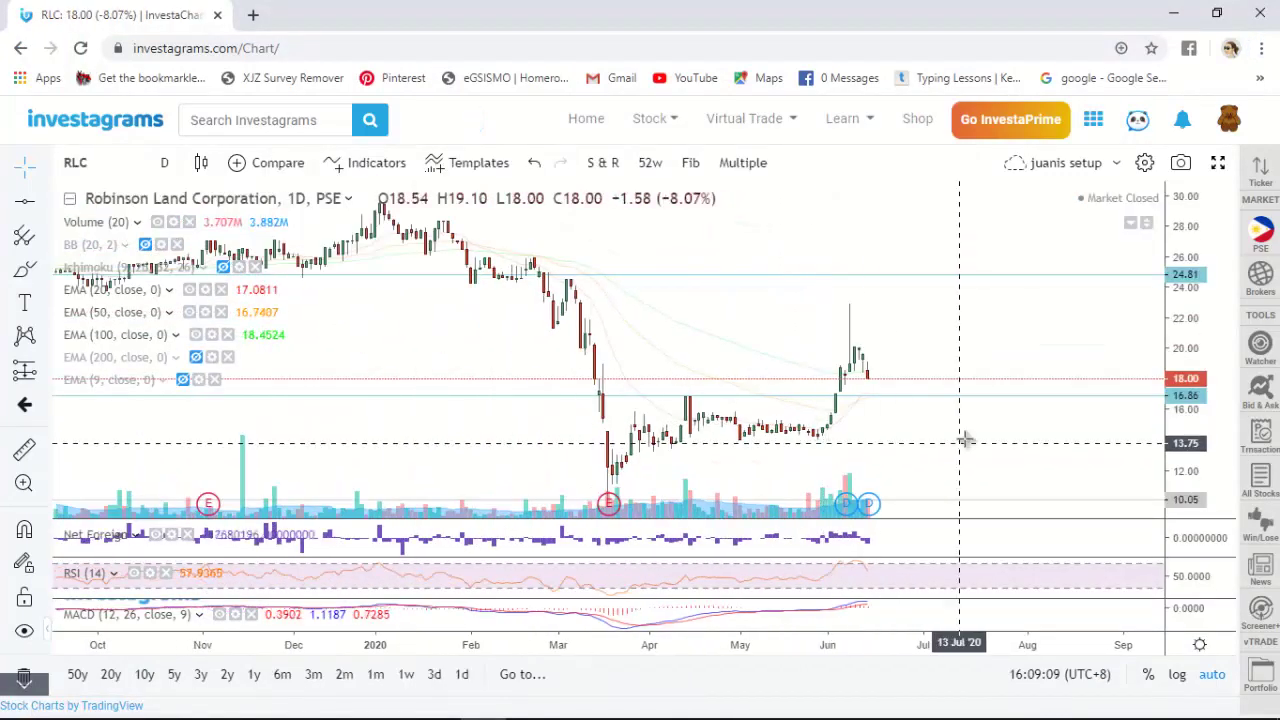
Draw a horizontal support line at about 15.64 on the RLC chart, below the 16.86 line
scroll(950, 410, up, 3)
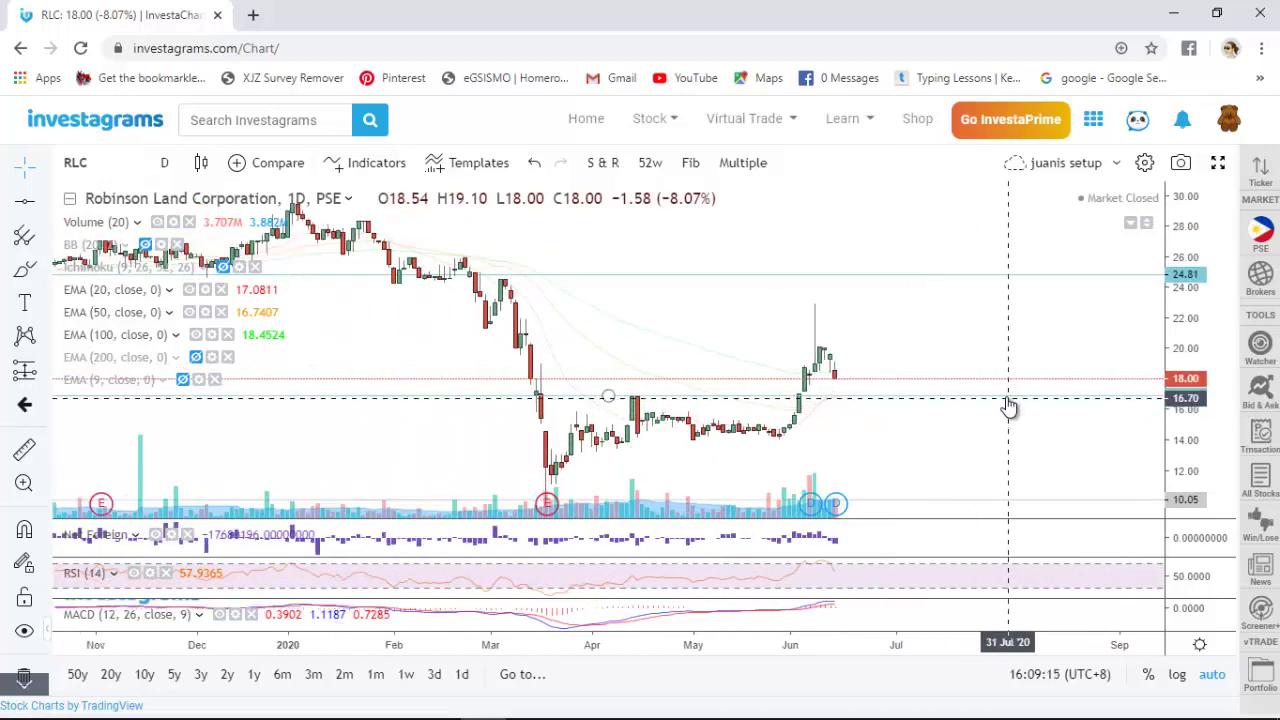
click(1007, 396)
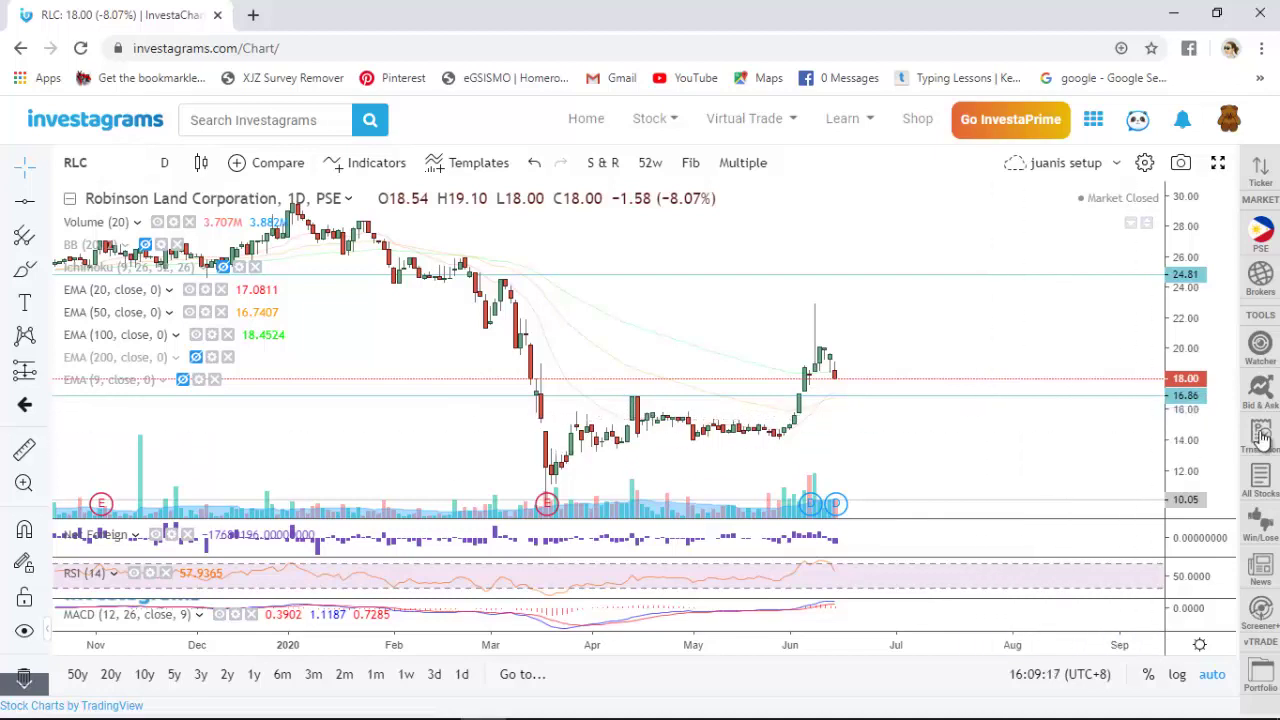
drag(1210, 426, 1208, 398)
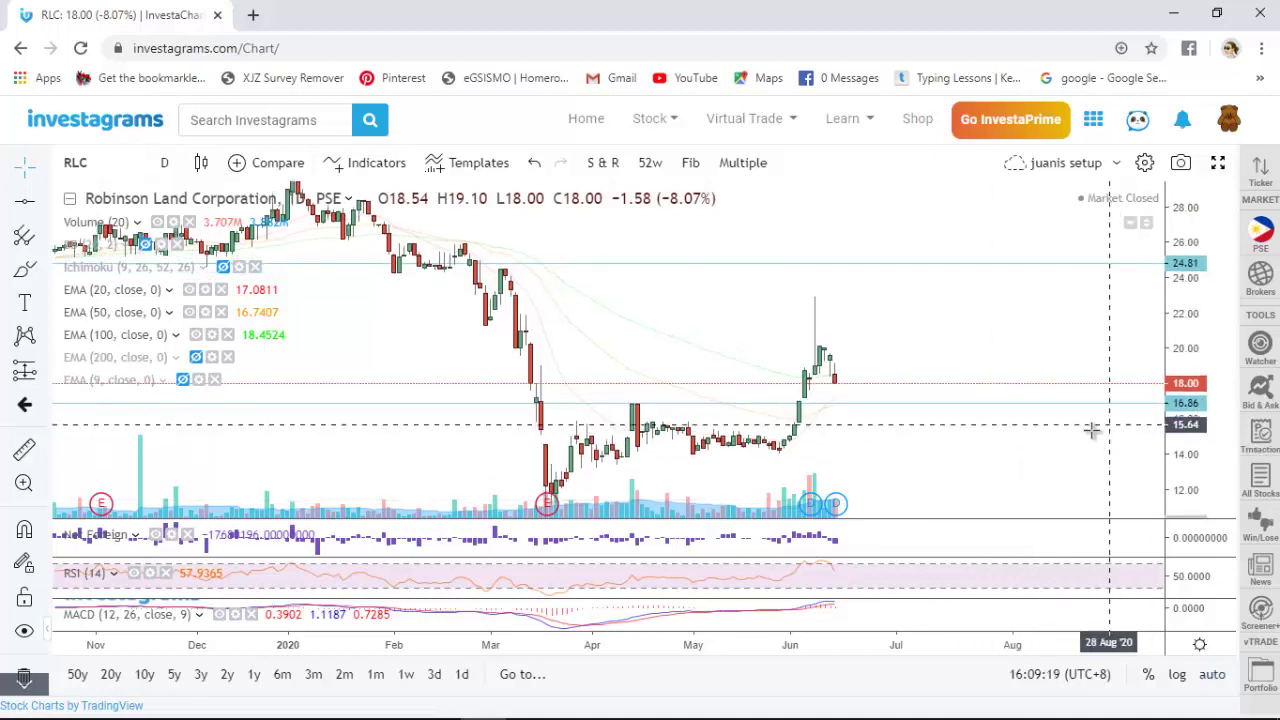
drag(1063, 437, 1062, 393)
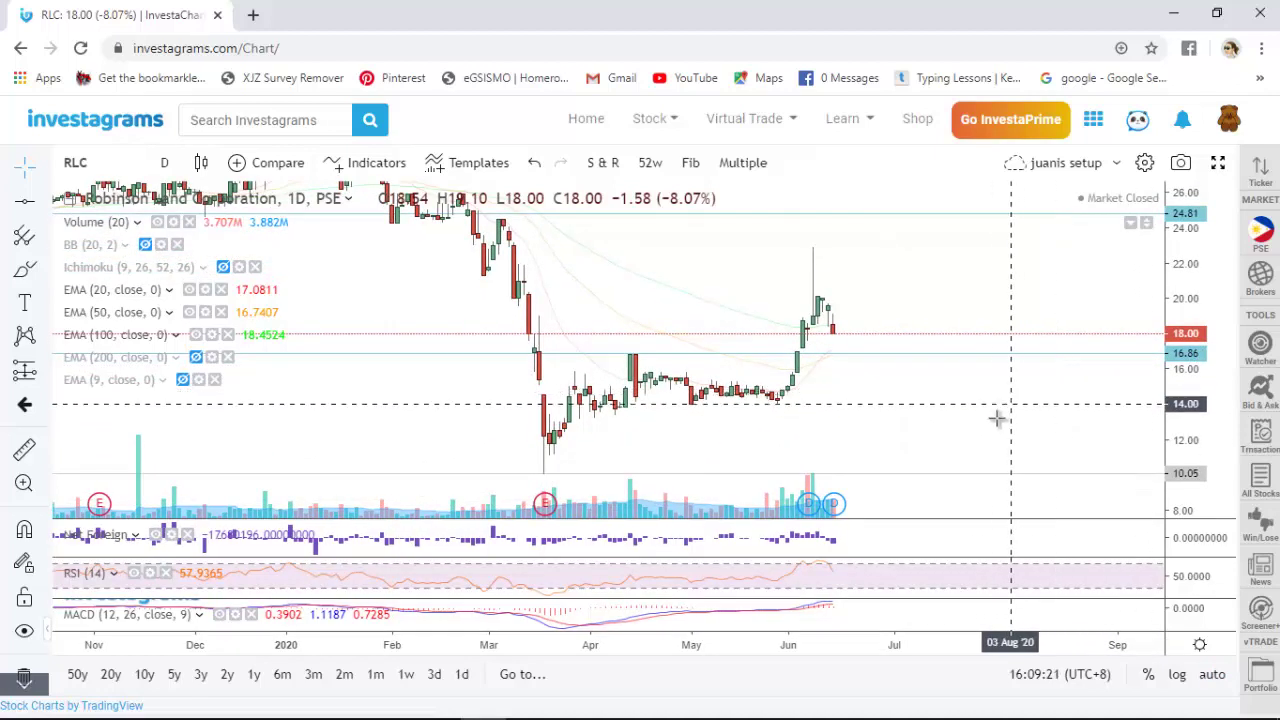
mouse_move(840, 506)
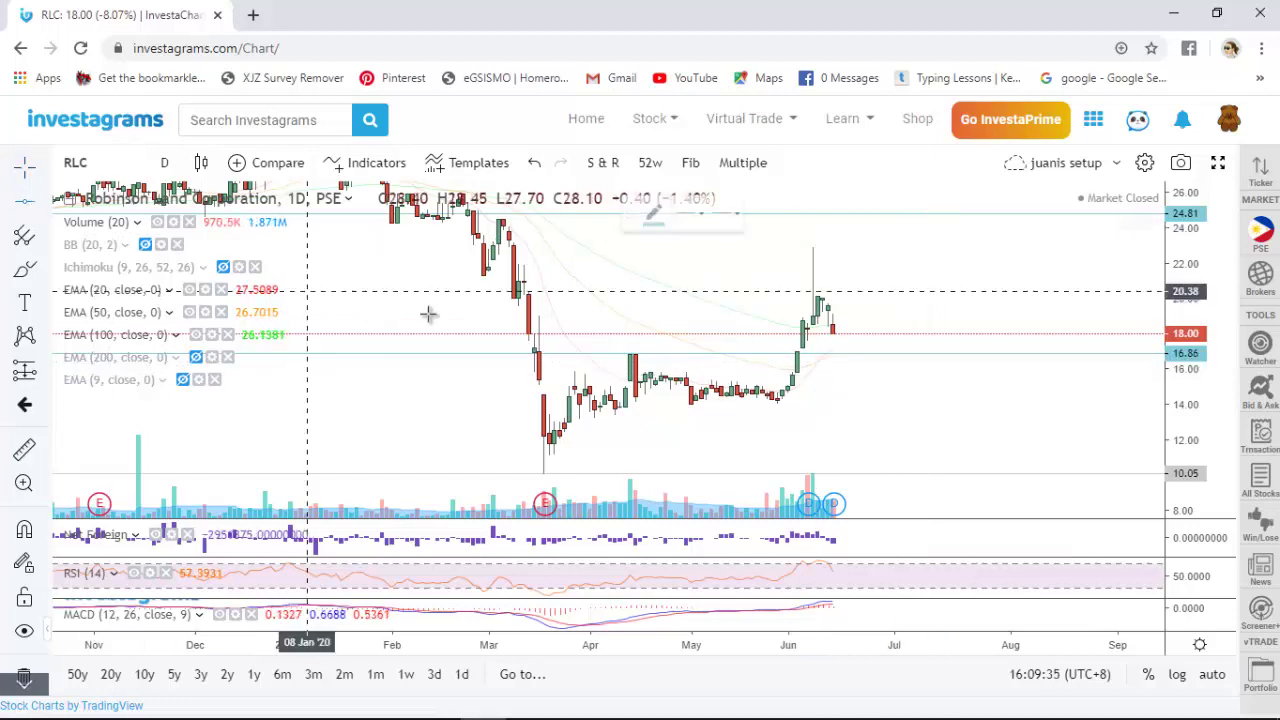
click(947, 376)
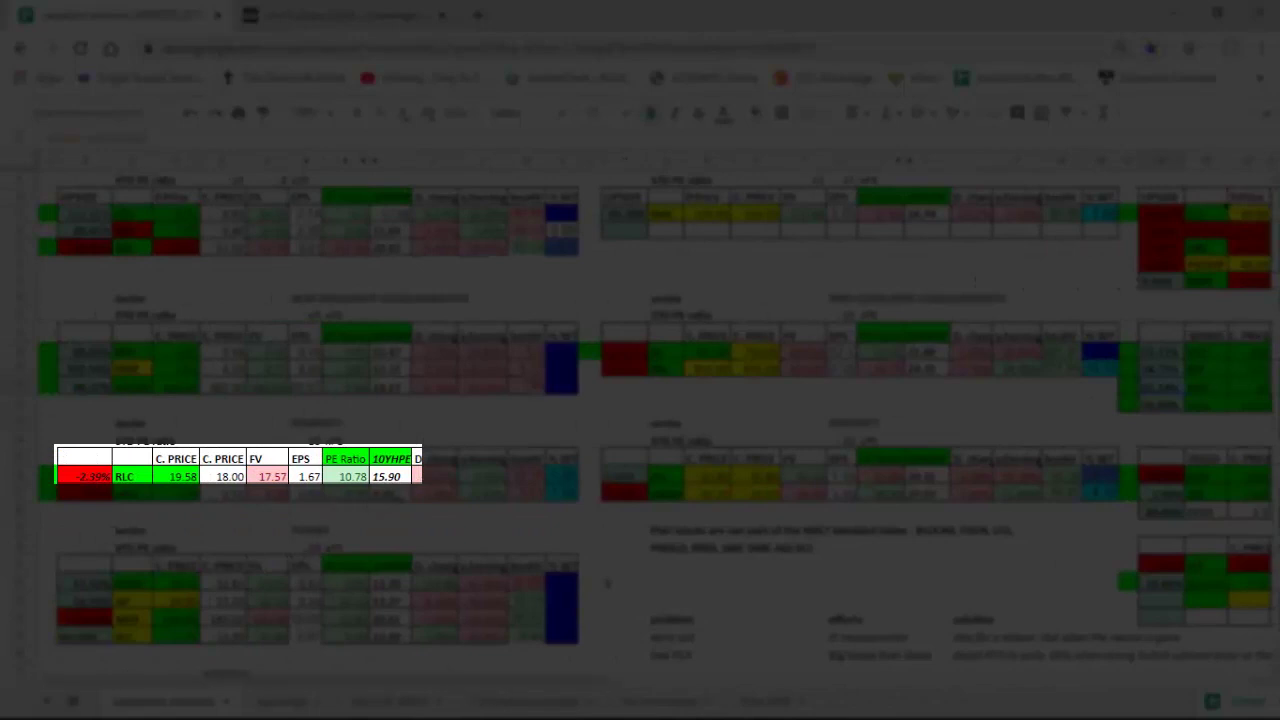
Review RLC's 10-year historical PE and fair value in the valuation spreadsheet, and return to the RLC chart
click(376, 477)
click(270, 478)
key(alt+Tab)
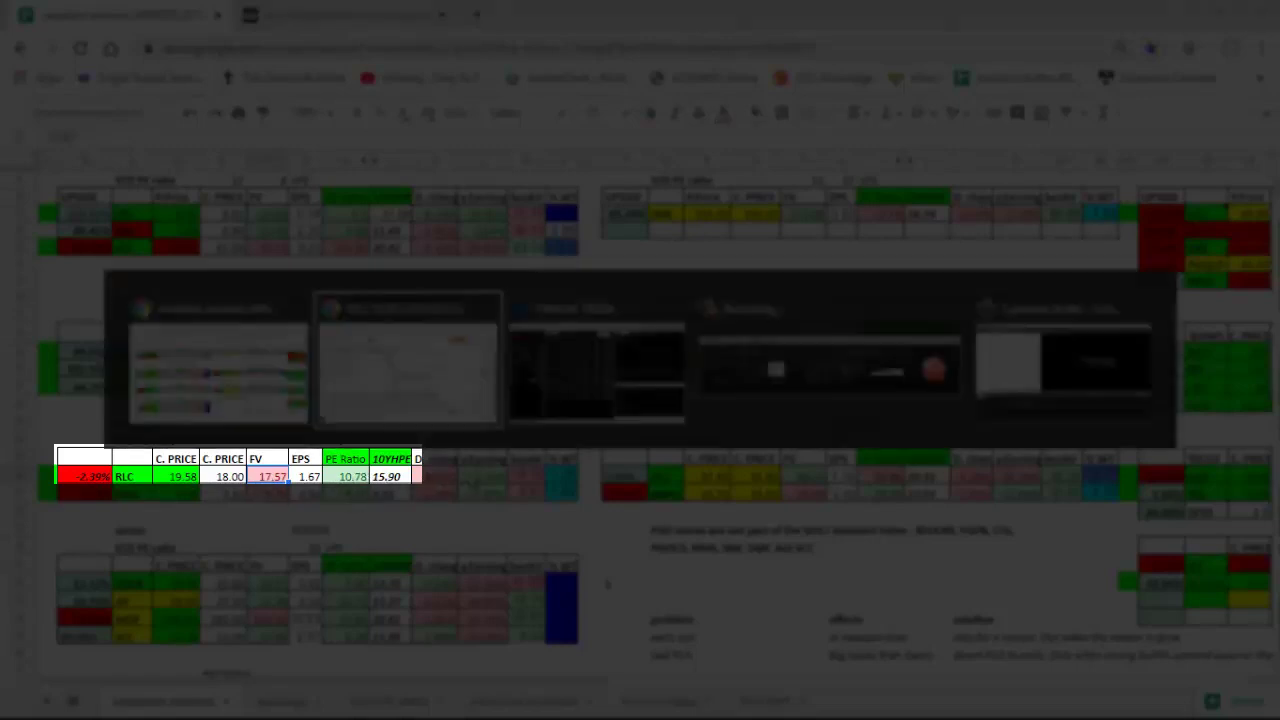
key(alt+Tab)
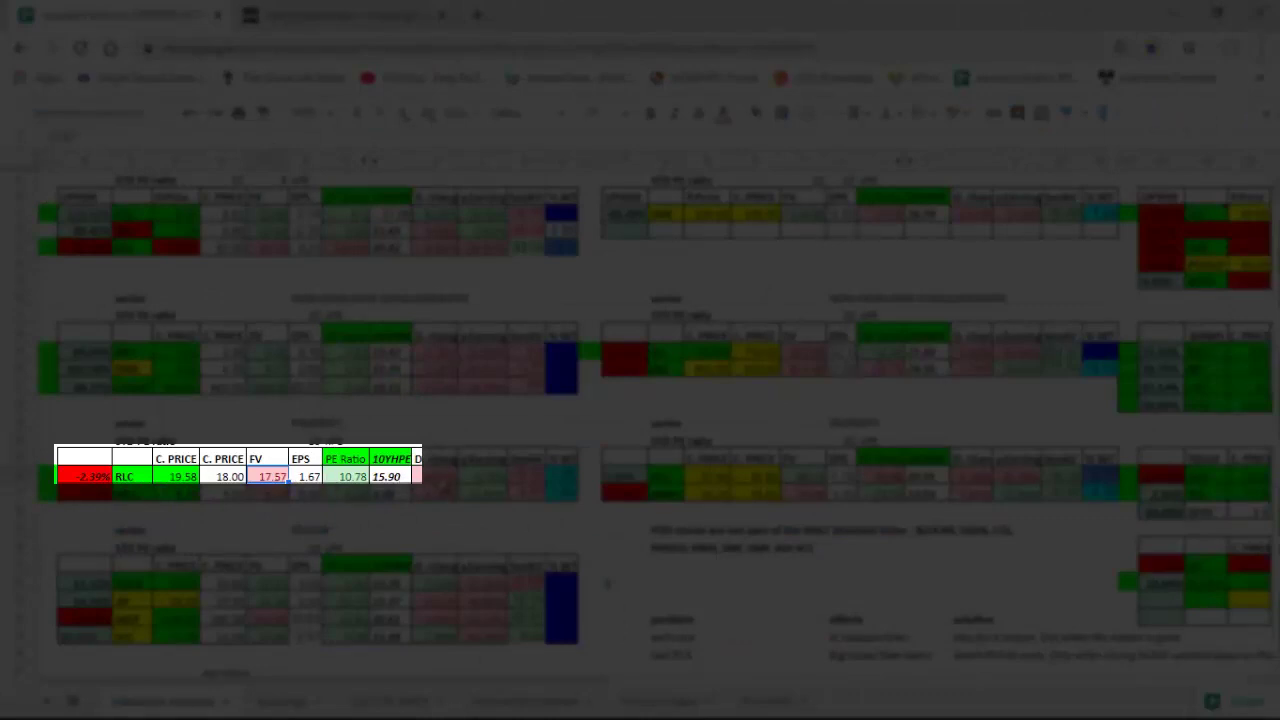
key(alt+Tab)
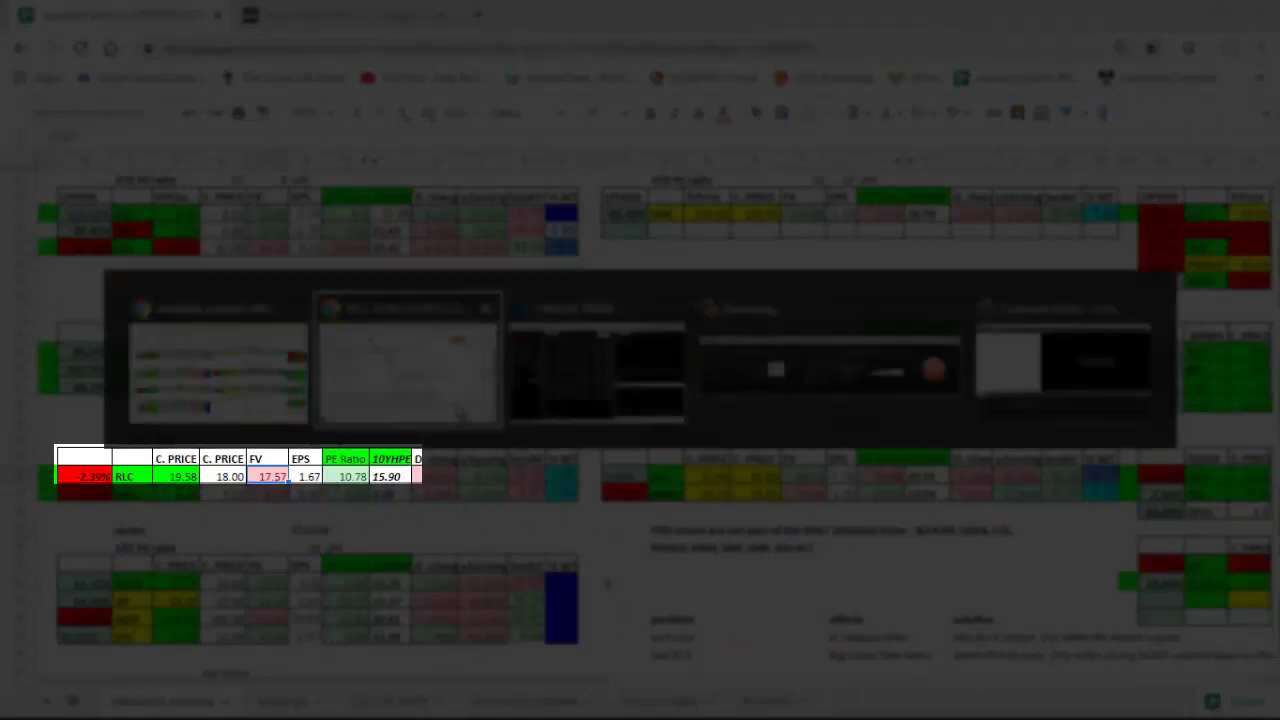
Switch to TIMSON TRADE, select SMPH in the PHISIX stocks list, and load the SMPH chart in Investagrams
key(alt+Tab)
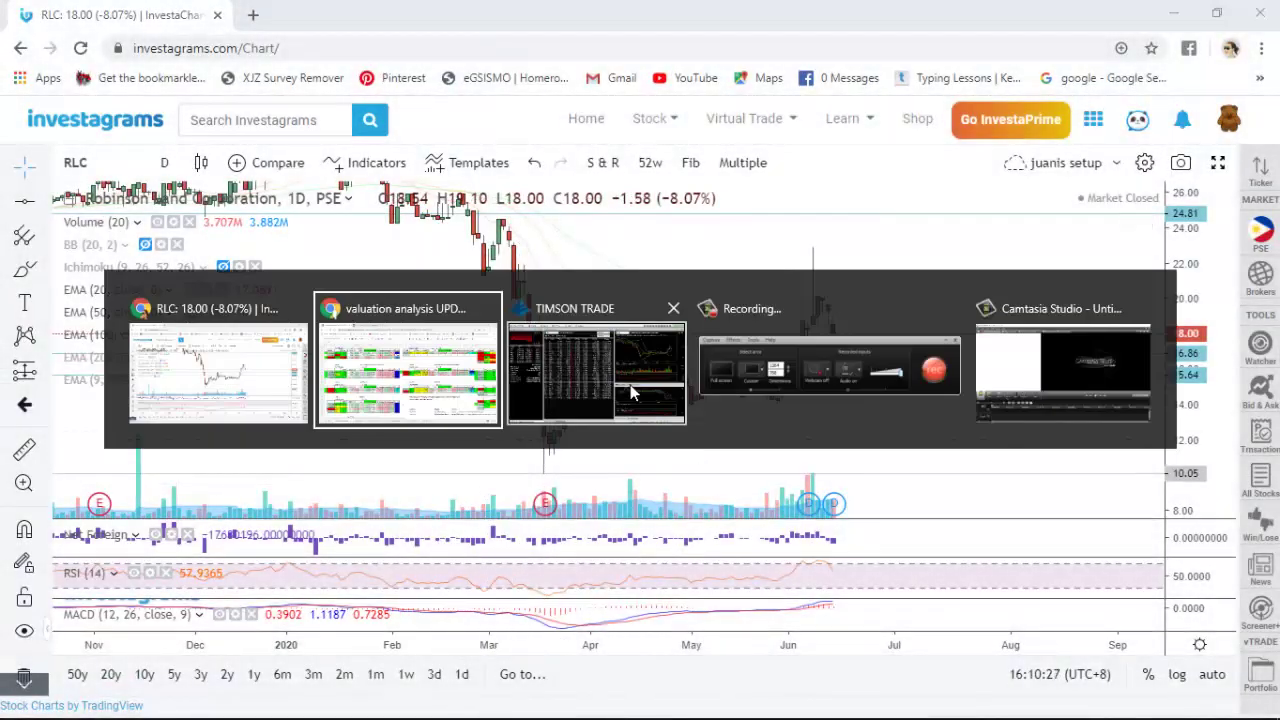
click(631, 393)
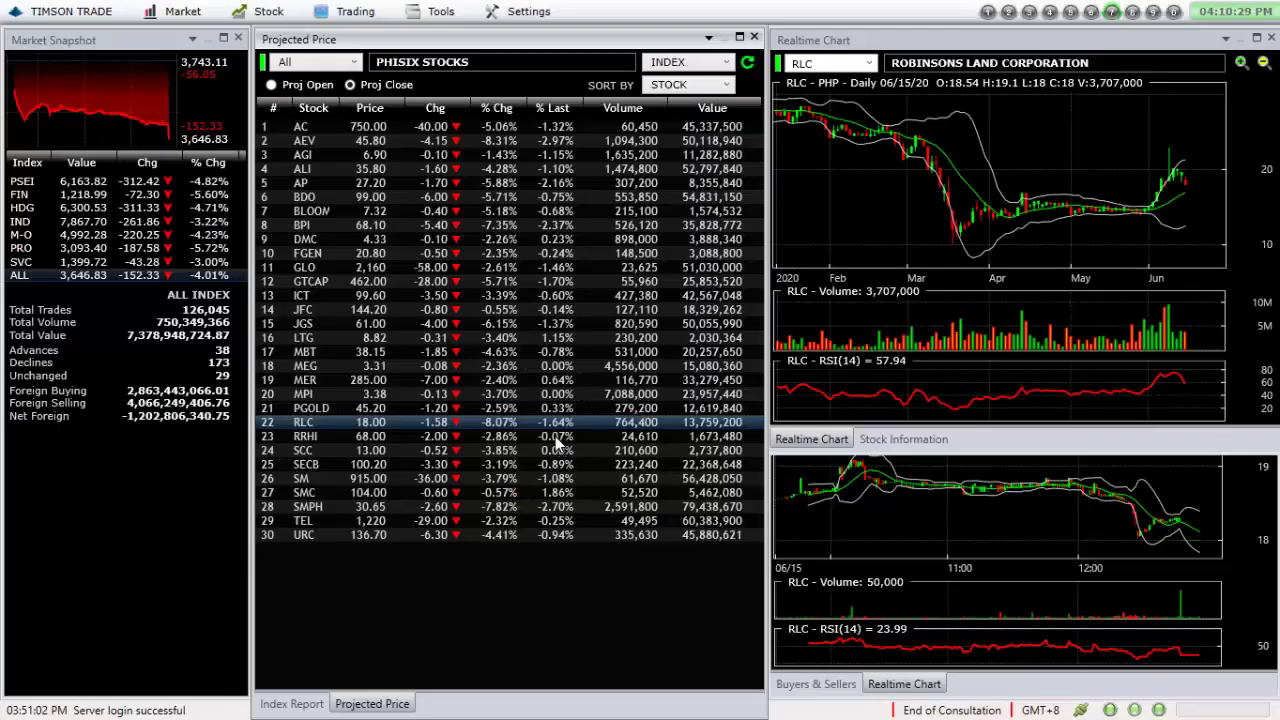
click(507, 510)
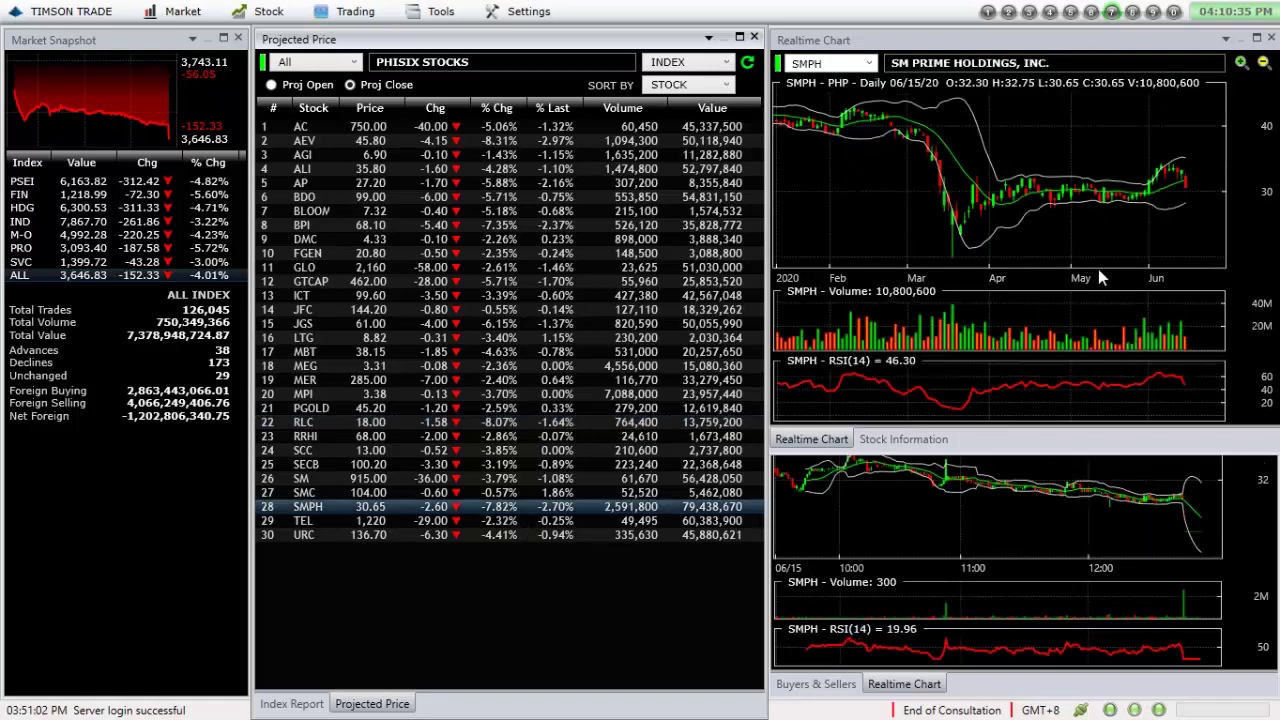
key(alt+Tab)
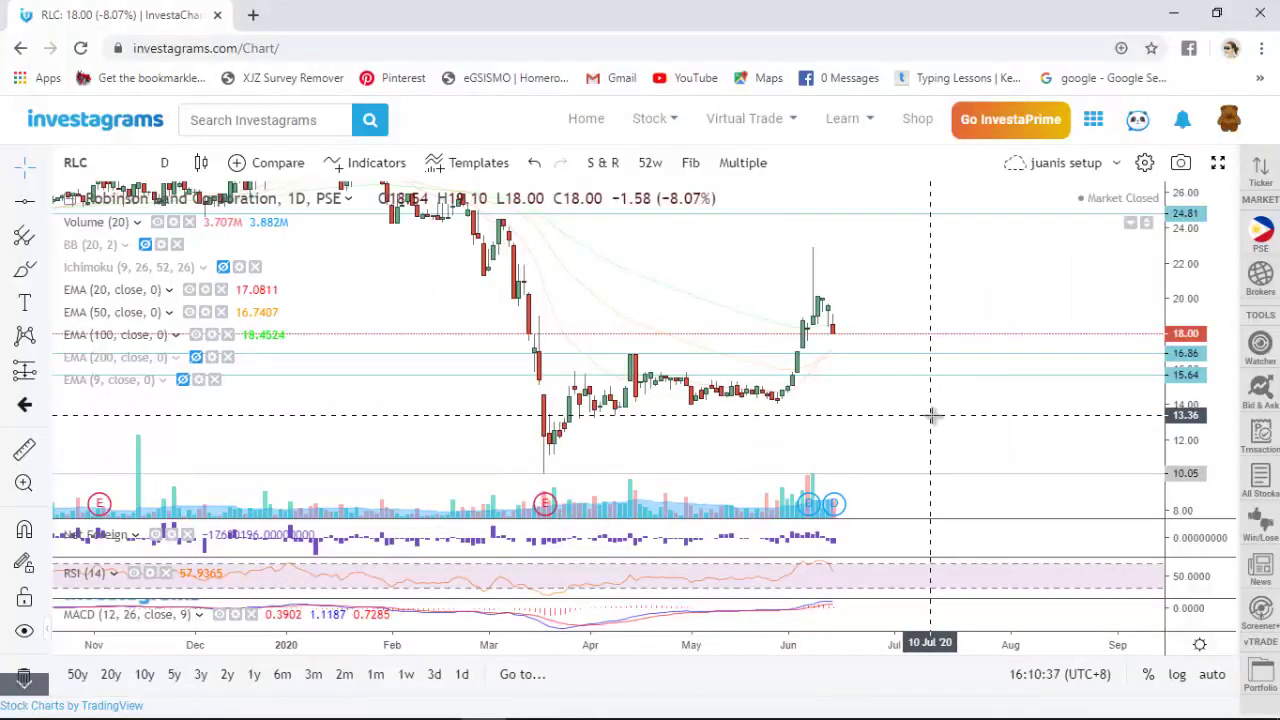
text(SMPH)
key(Return)
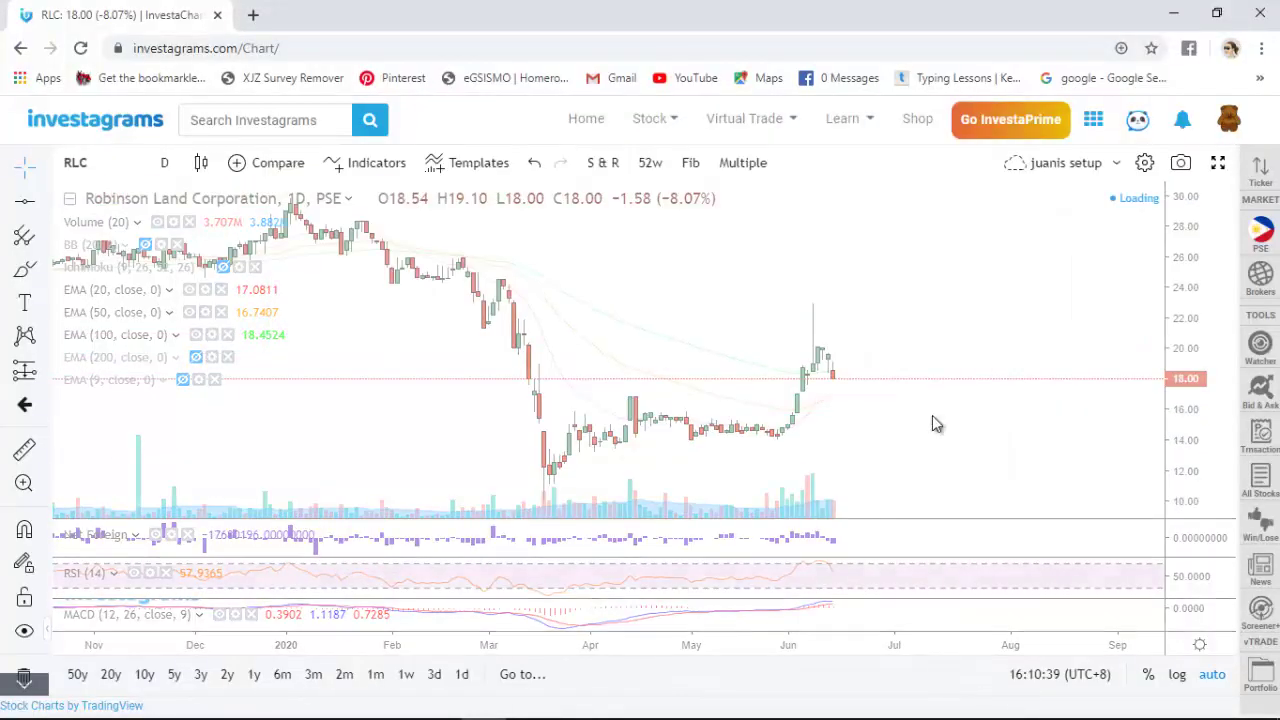
Draw a horizontal support line at about 28.52 on the SMPH chart, along the May lows
scroll(931, 414, down, 3)
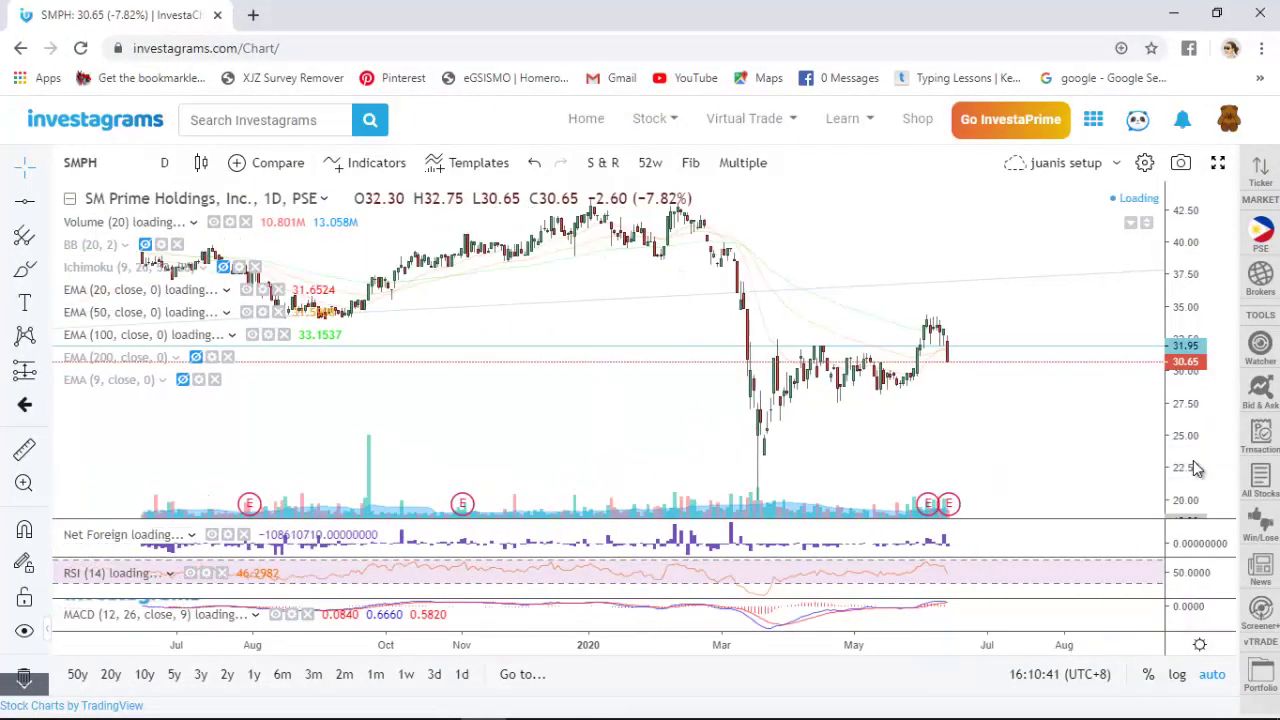
scroll(1114, 420, up, 4)
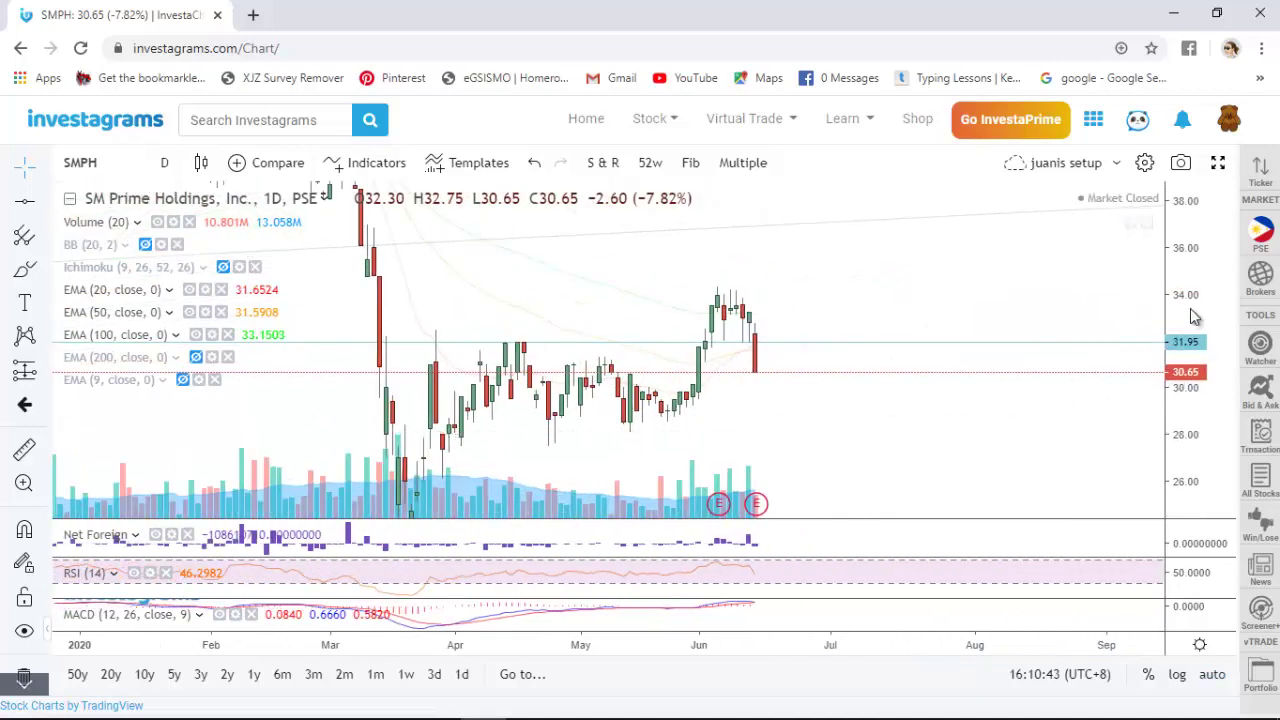
scroll(1083, 434, down, 4)
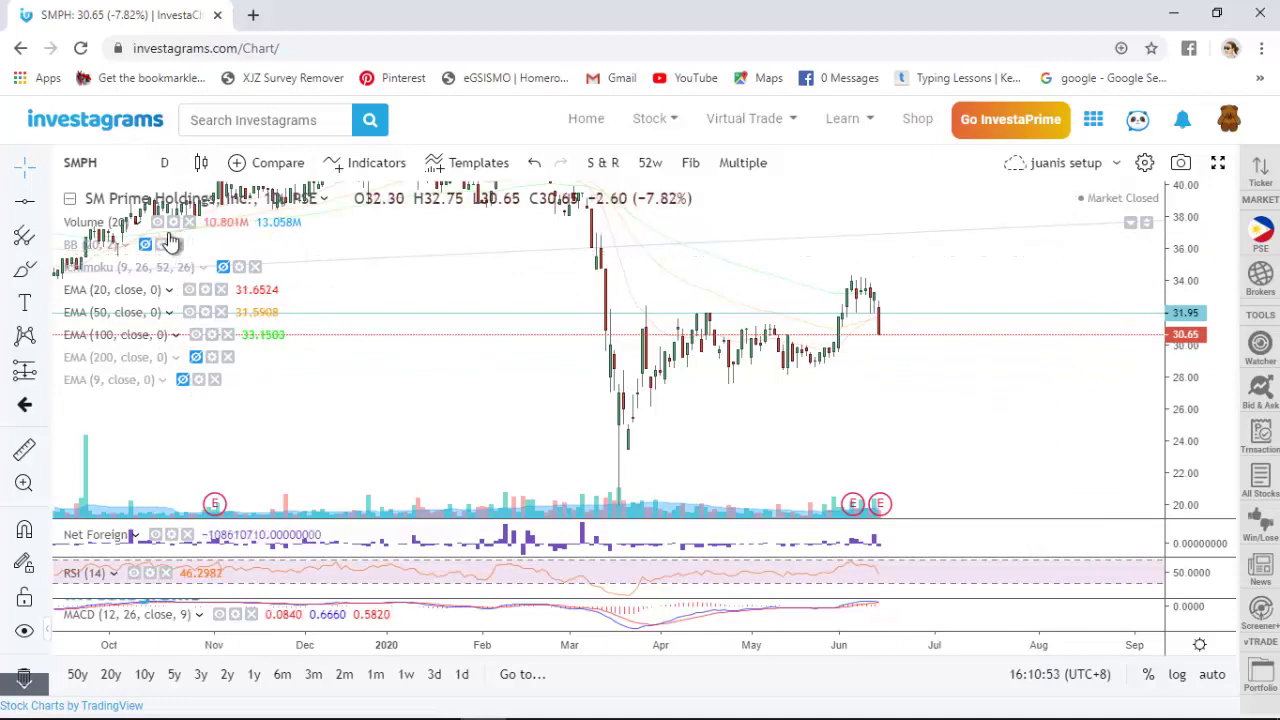
click(28, 203)
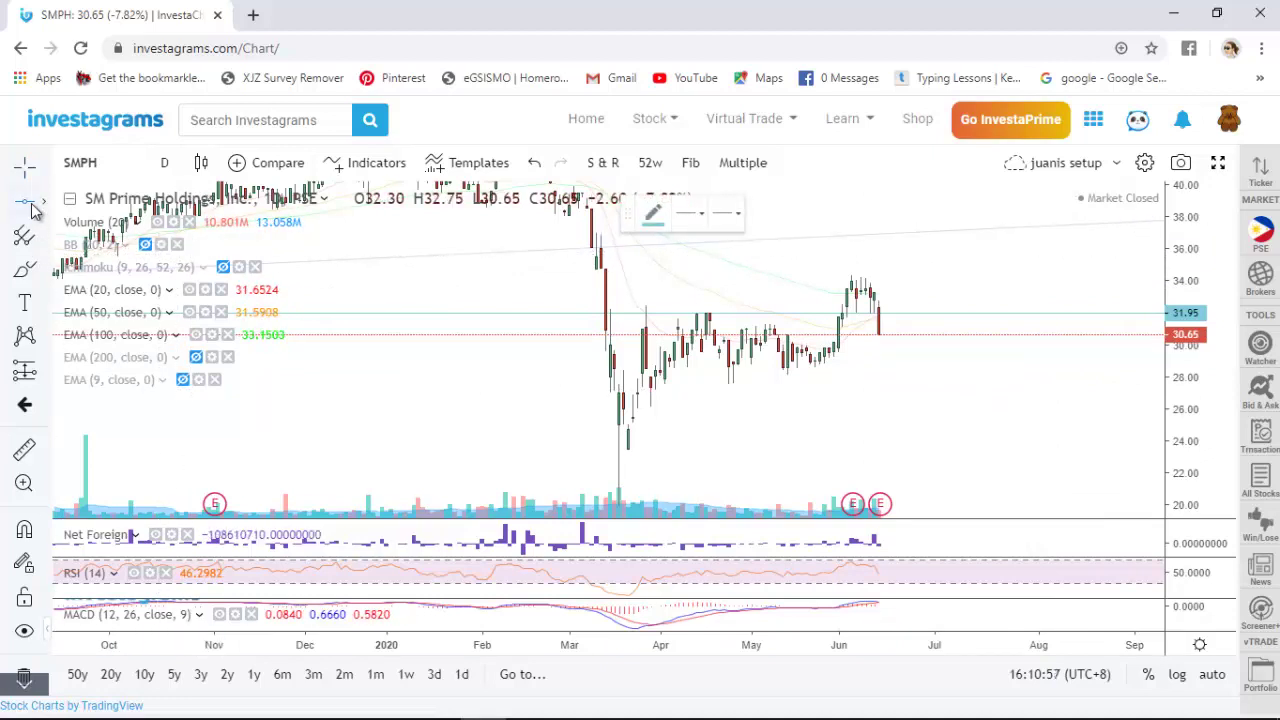
scroll(943, 386, up, 2)
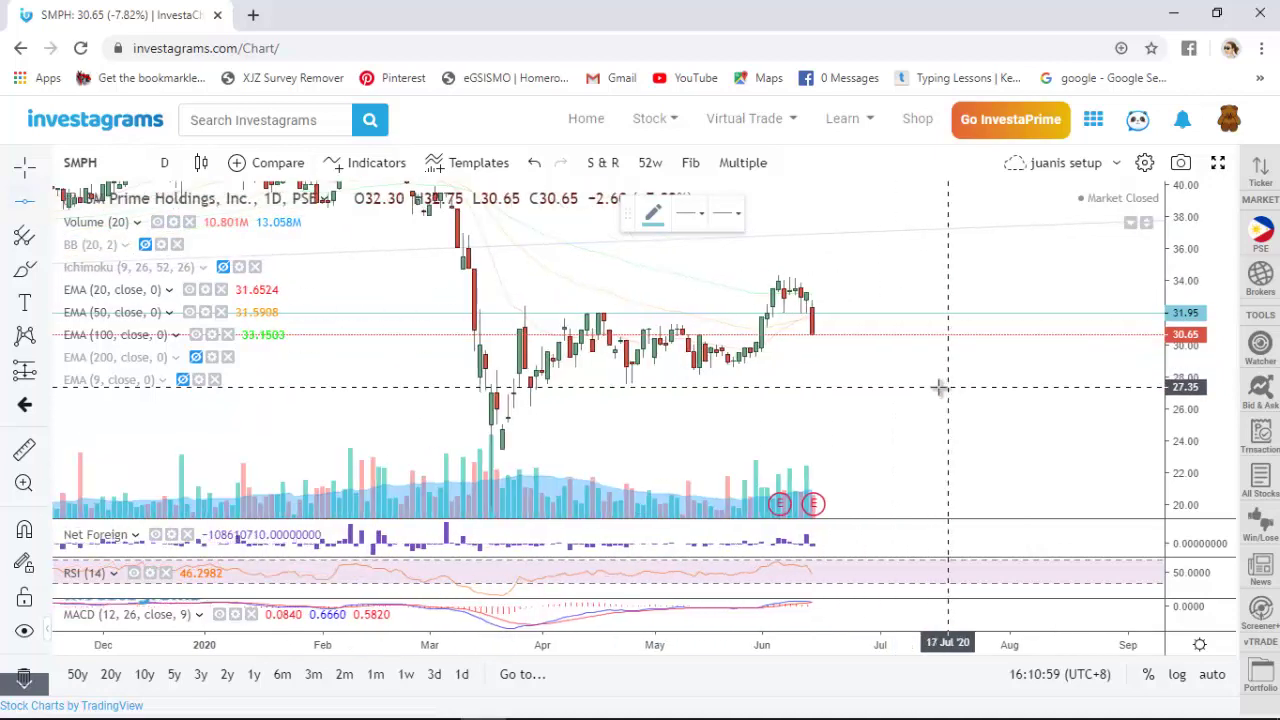
click(892, 368)
scroll(930, 400, down, 2)
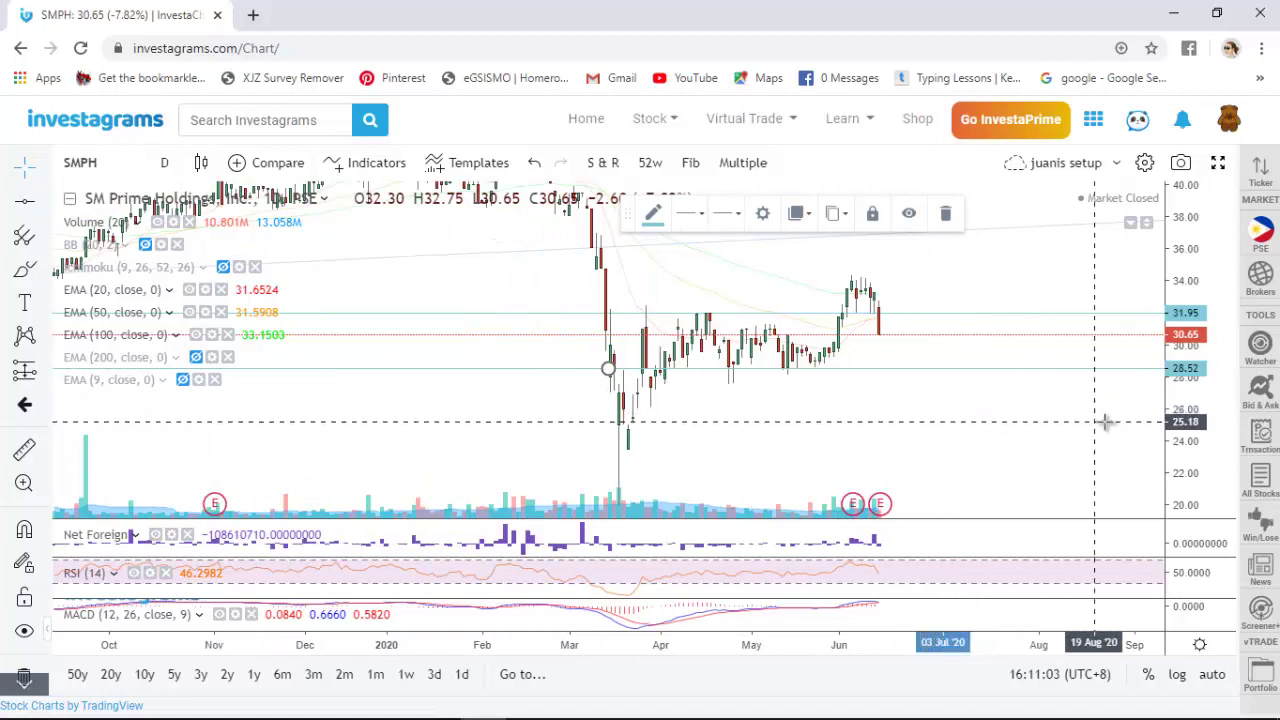
Examine the June earnings markers and the recent price action around the support and resistance lines on the SMPH chart
scroll(1040, 430, up, 2)
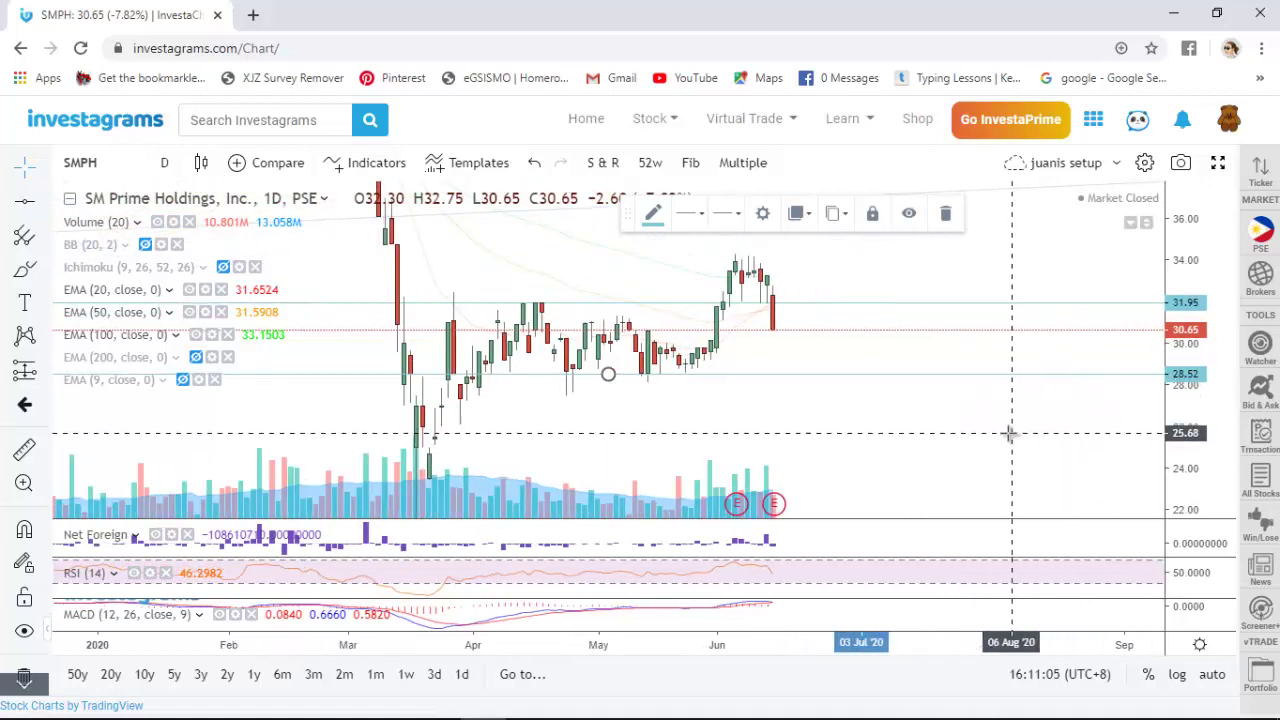
click(775, 508)
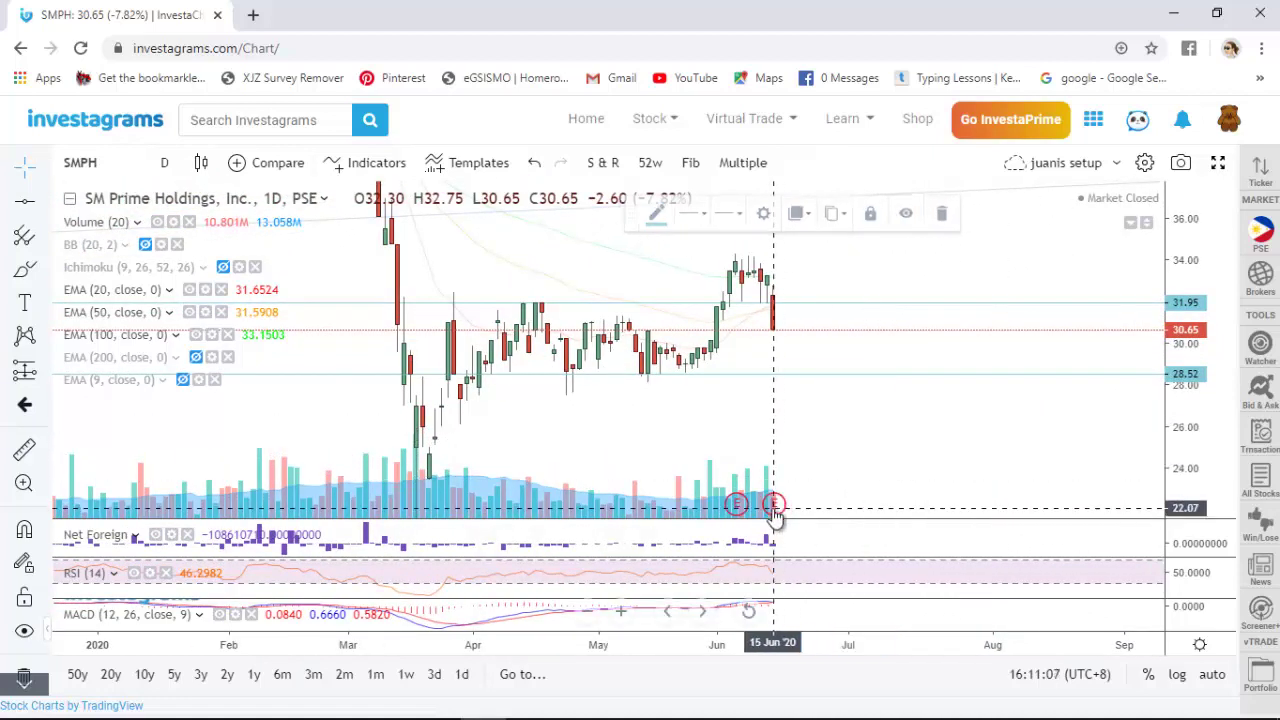
mouse_move(775, 508)
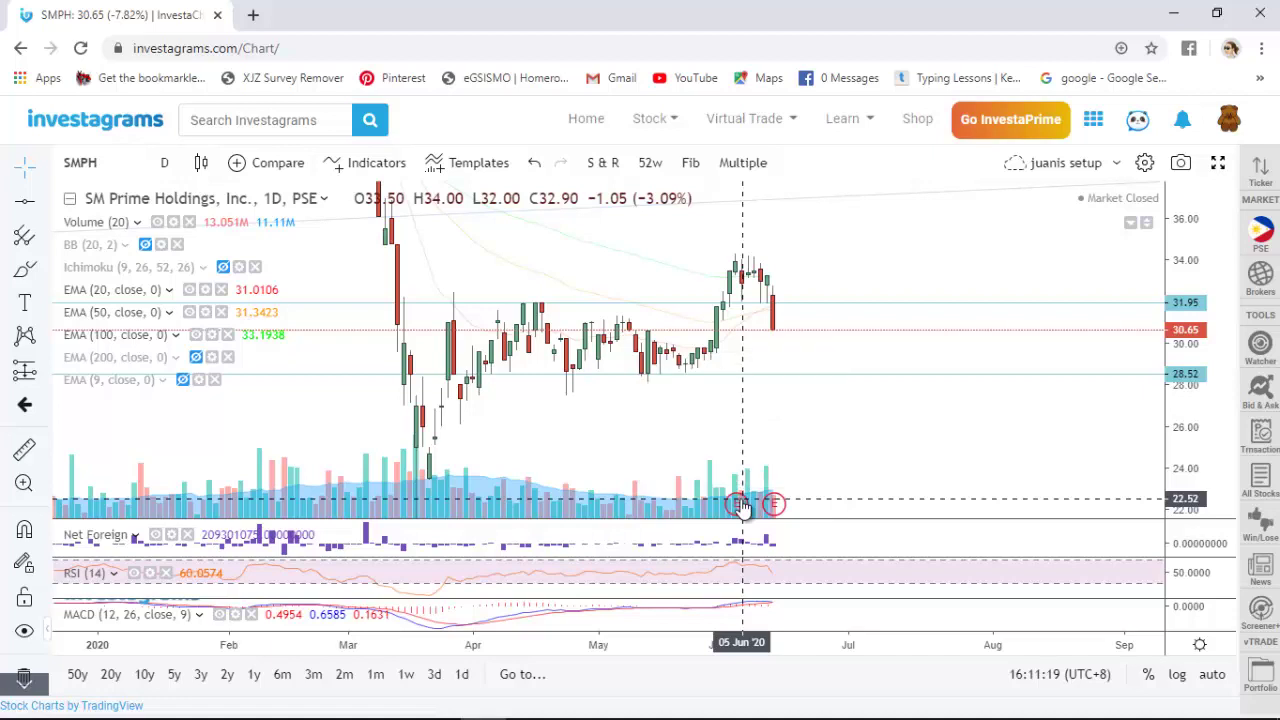
scroll(960, 383, down, 3)
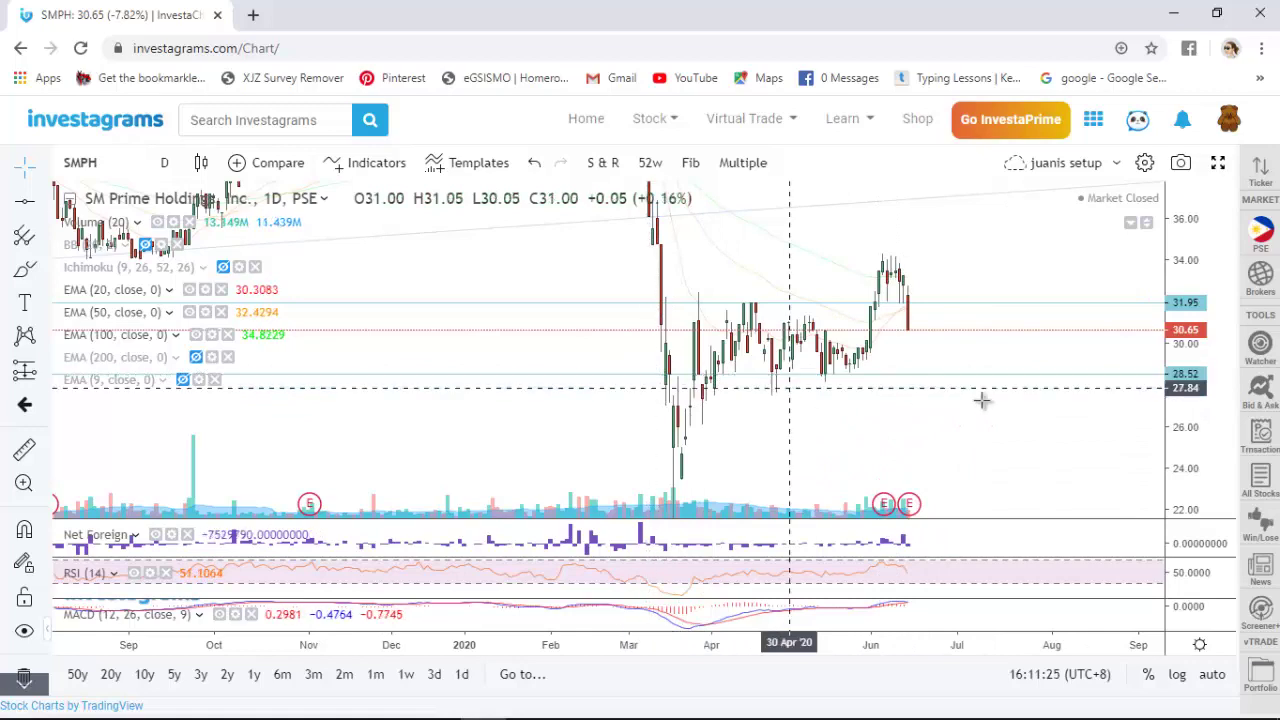
scroll(1063, 414, up, 3)
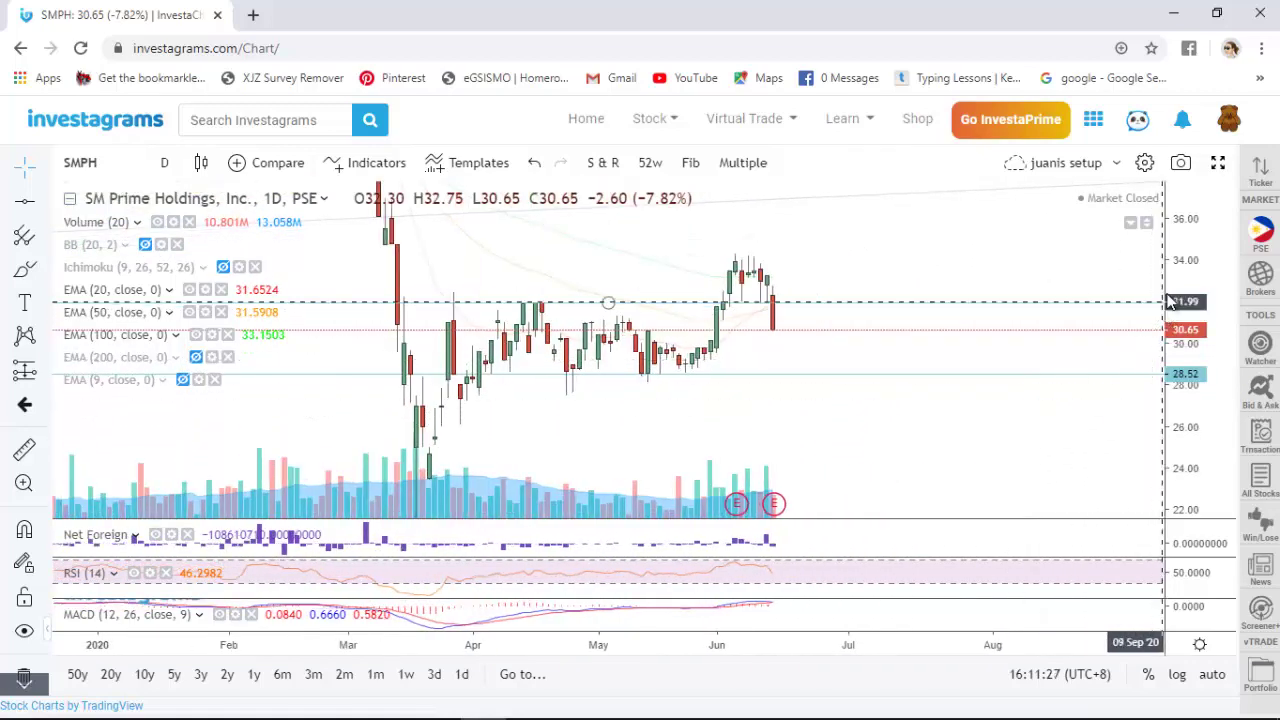
scroll(908, 402, down, 2)
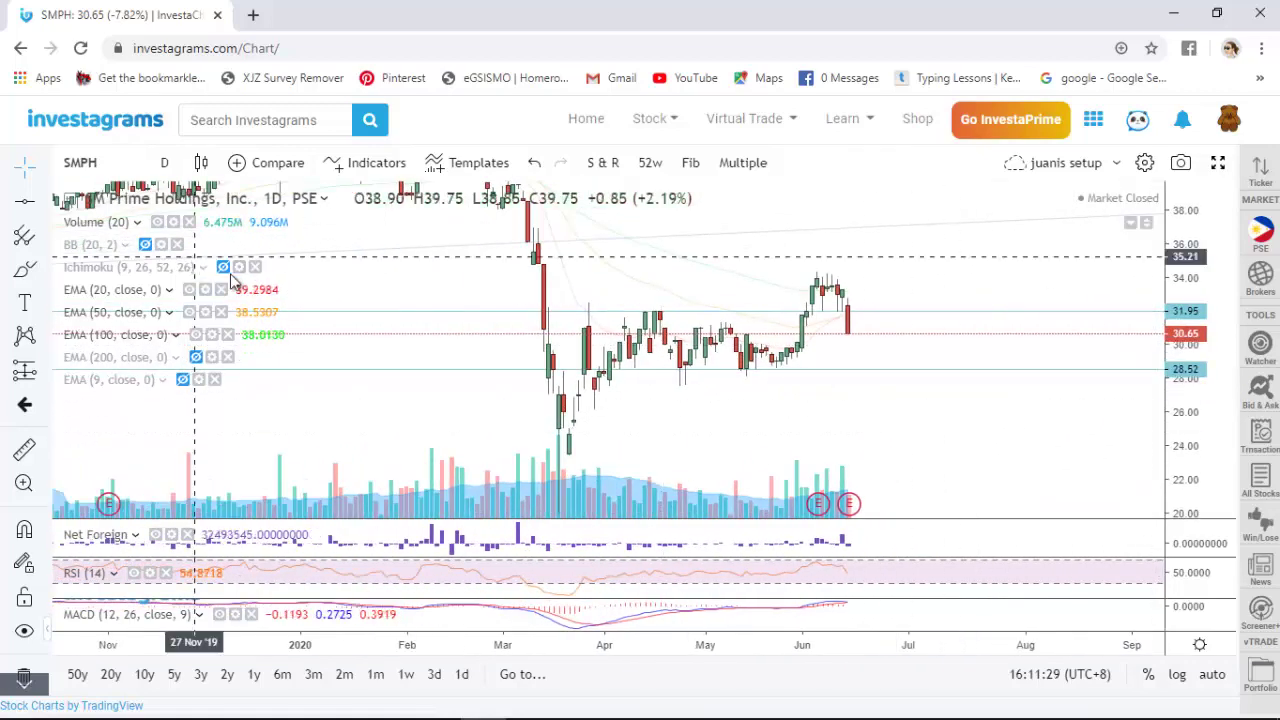
Switch to TIMSON TRADE, select URC in the PHISIX stocks list, and load the URC chart in Investagrams
key(alt+Tab)
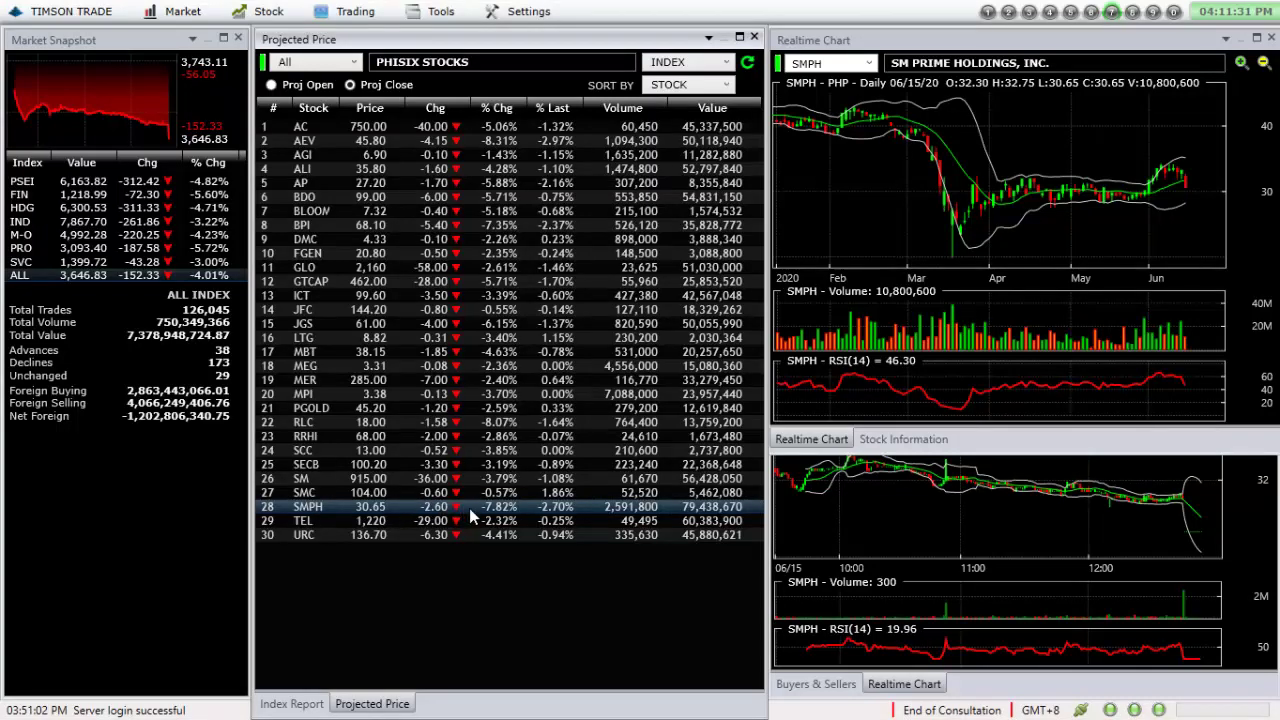
click(492, 535)
key(alt+Tab)
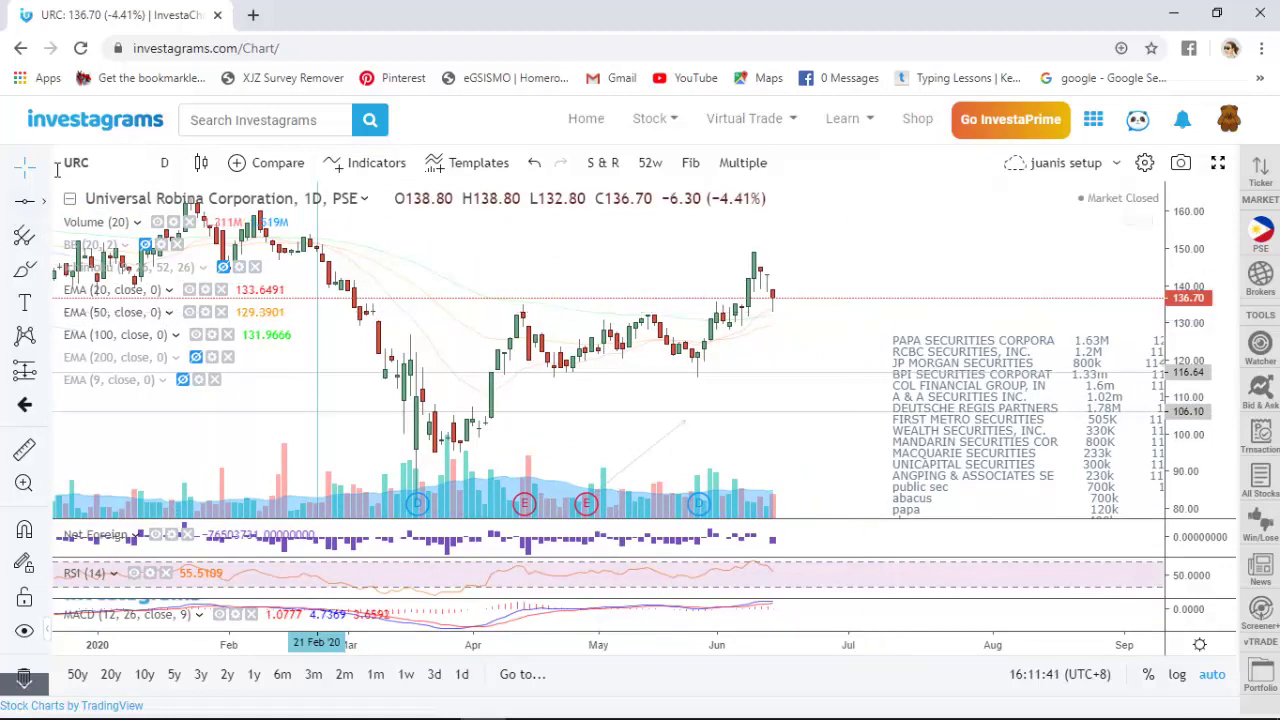
Draw a horizontal support line at about 132.81 on the URC chart and delete the text note listing brokers
click(27, 205)
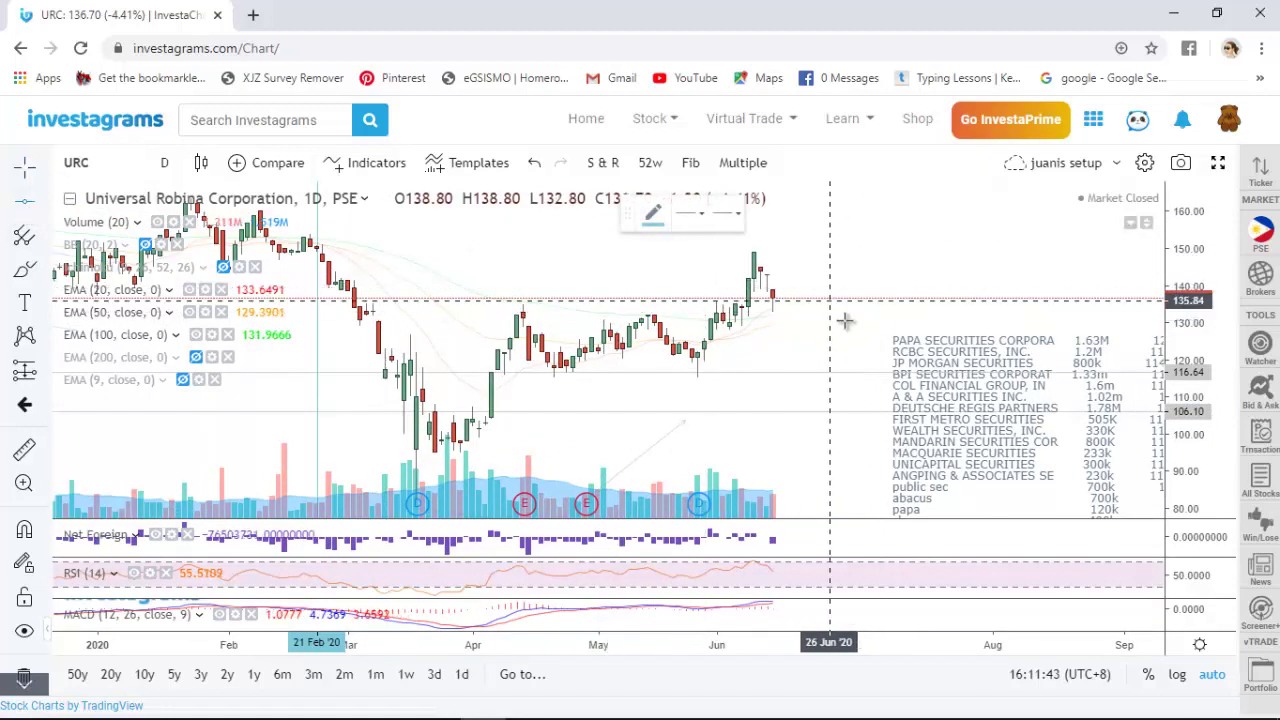
click(826, 313)
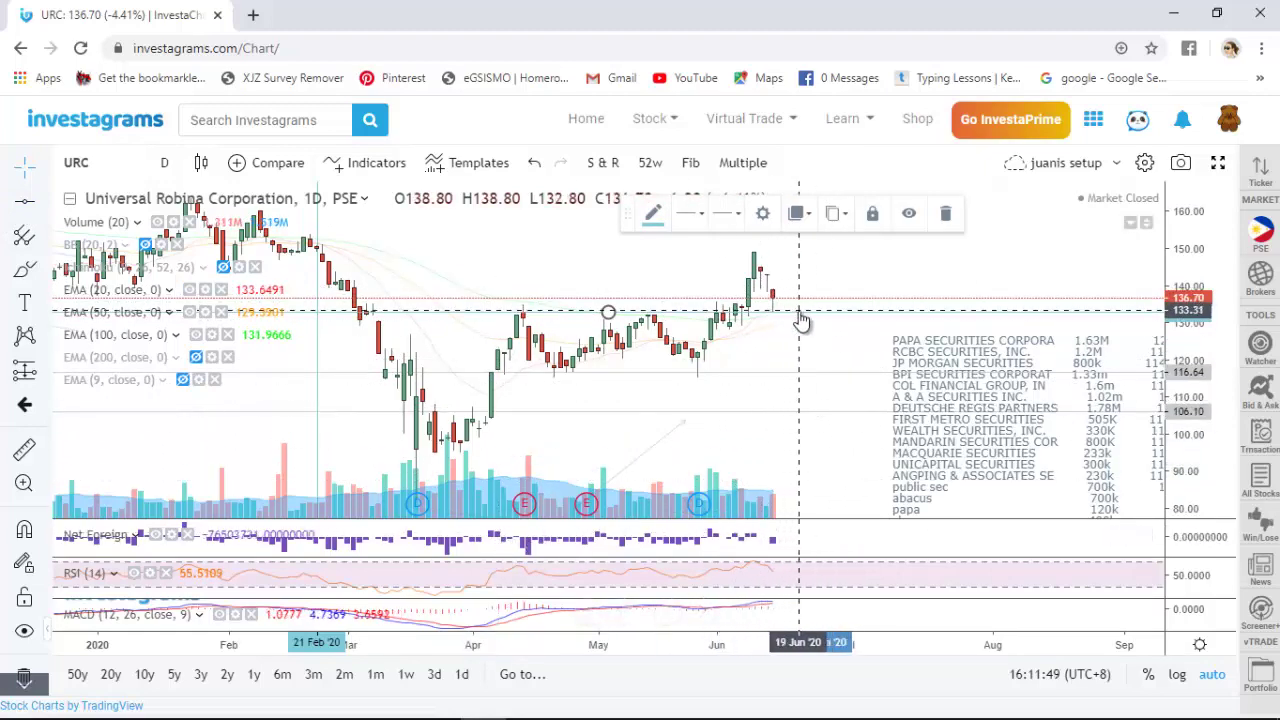
scroll(830, 340, down, 2)
click(970, 378)
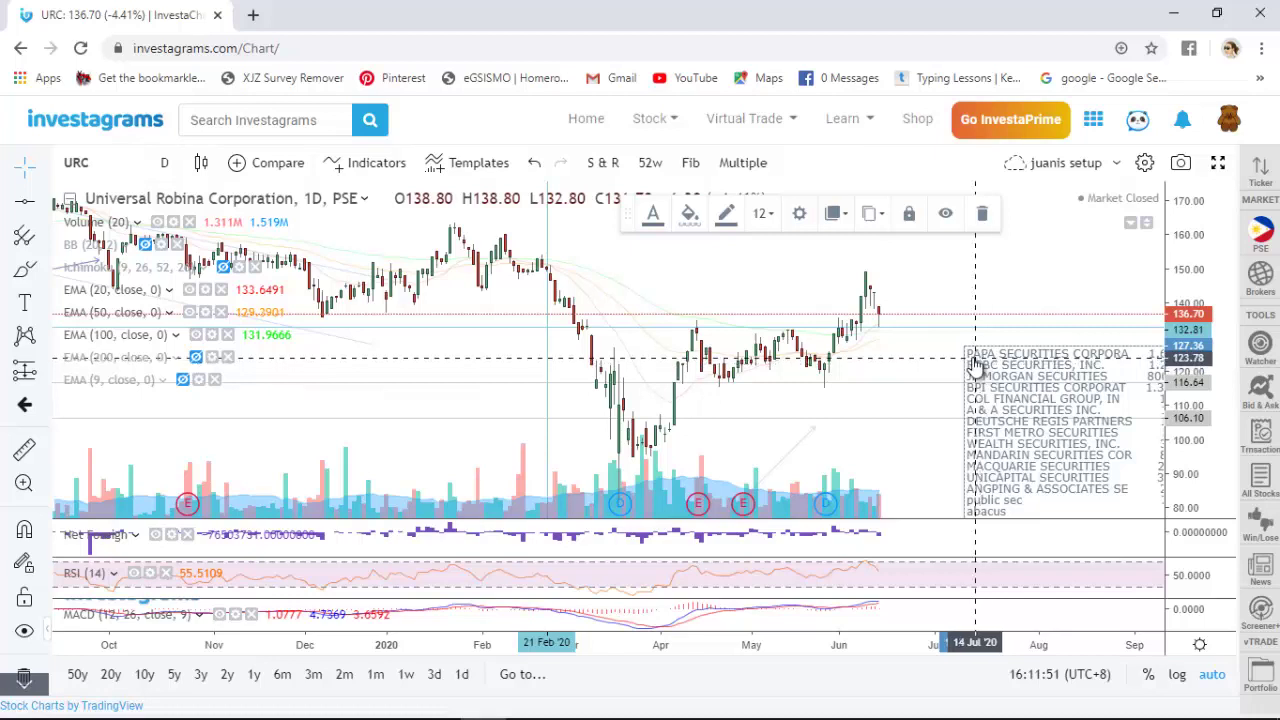
key(Delete)
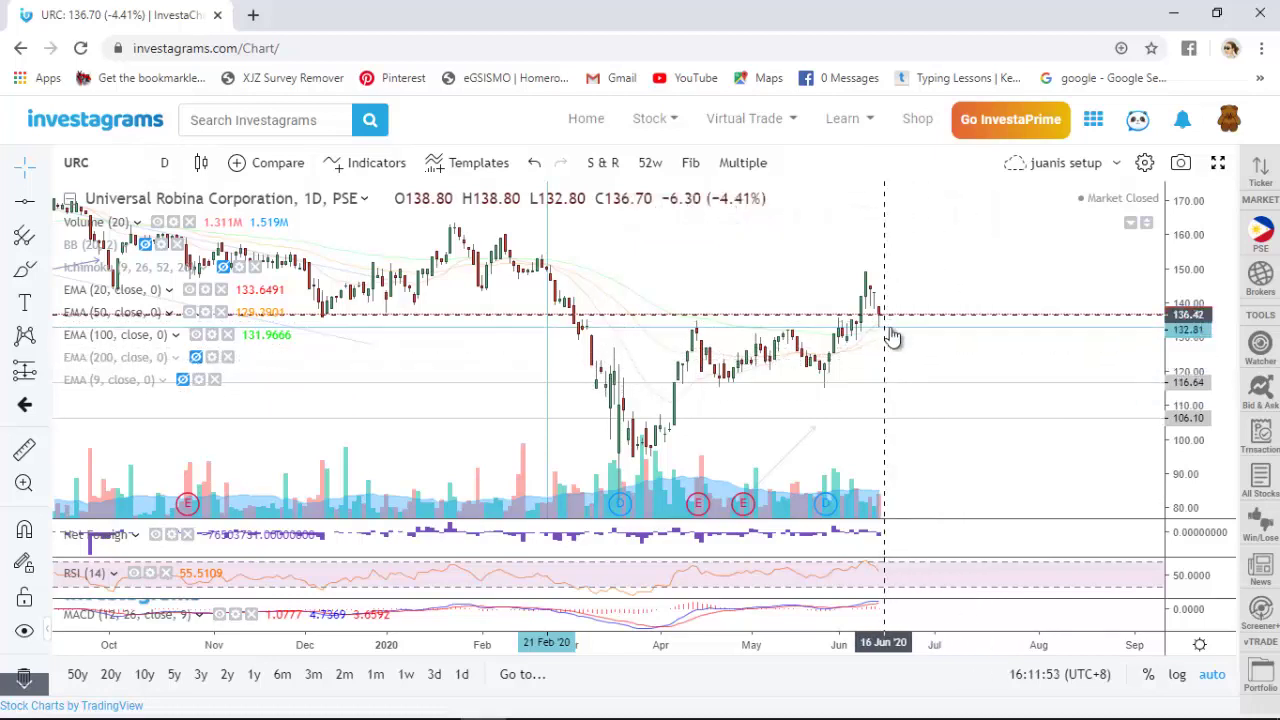
scroll(905, 335, up, 1)
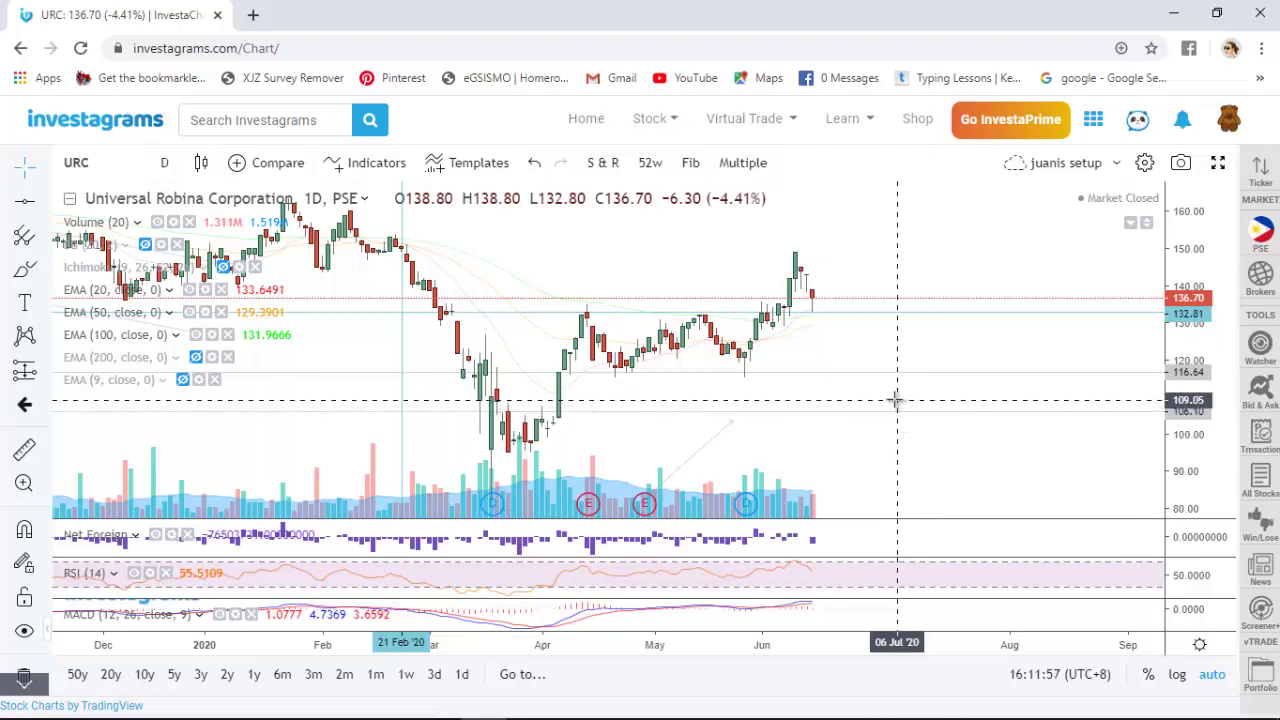
scroll(900, 397, up, 1)
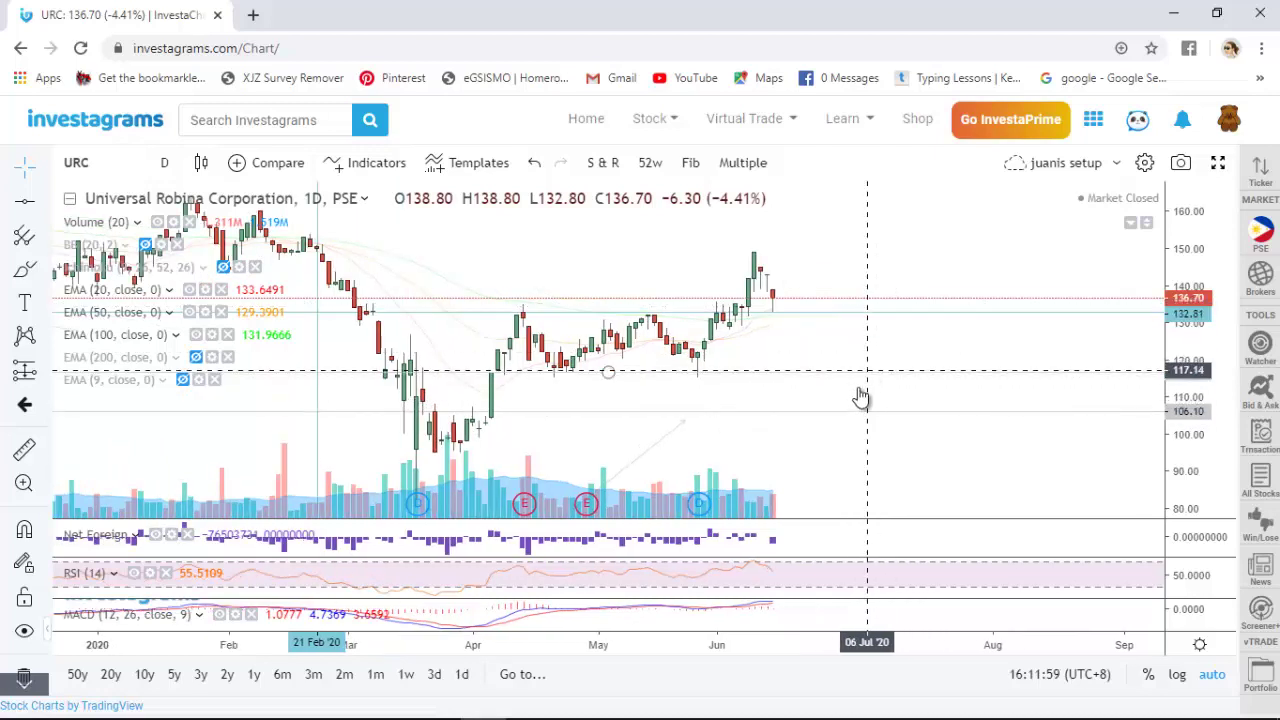
Switch to the valuation spreadsheet and examine URC's P/E and fair value cells
key(alt+Tab)
key(alt+Tab)
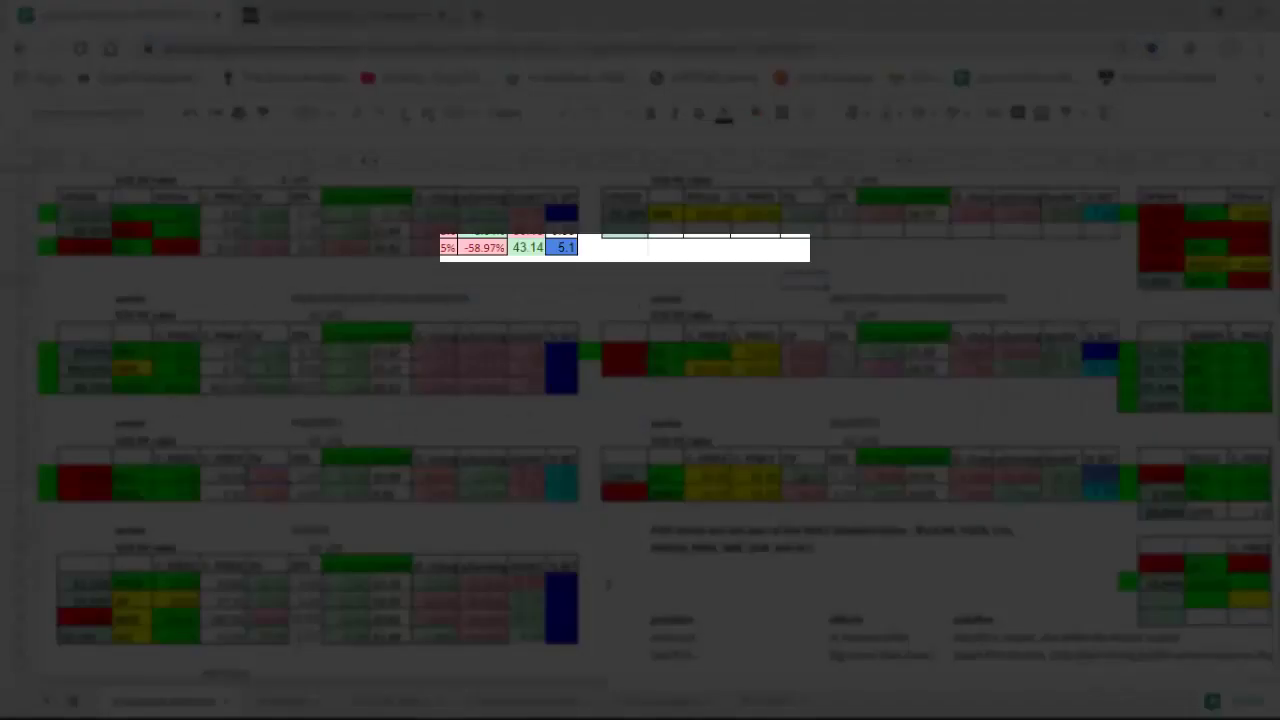
scroll(640, 400, right, 5)
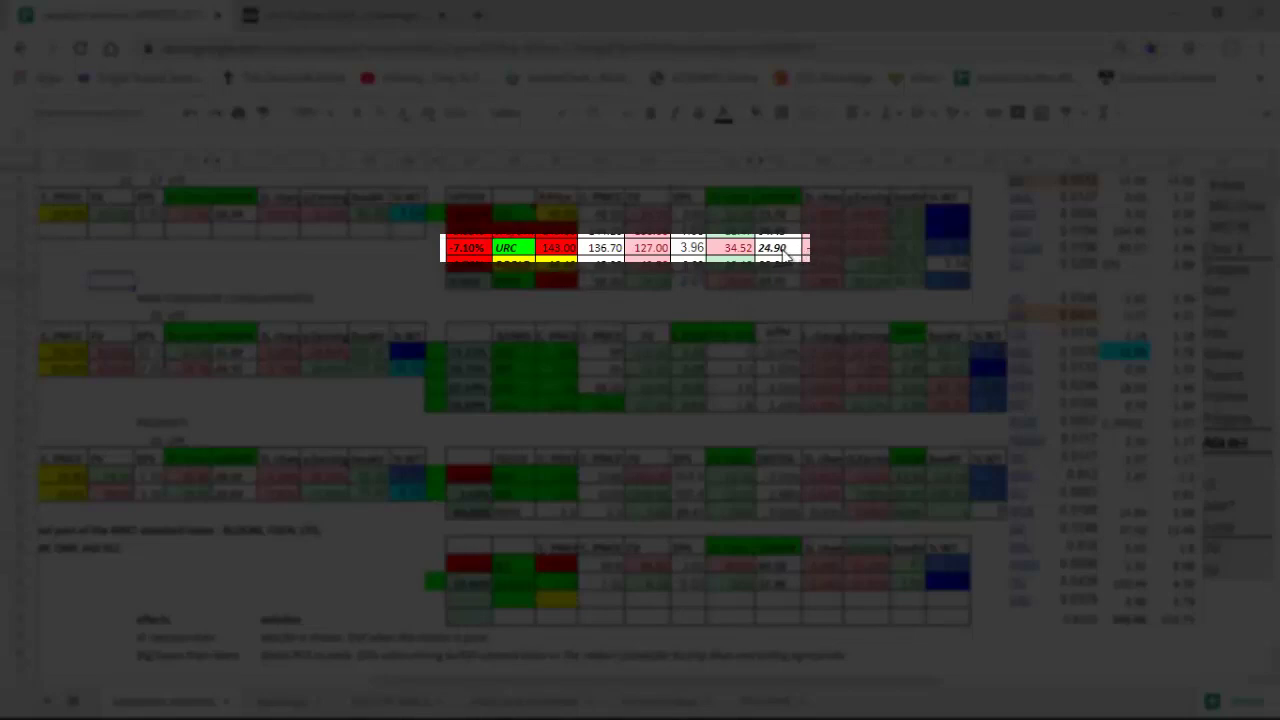
click(724, 254)
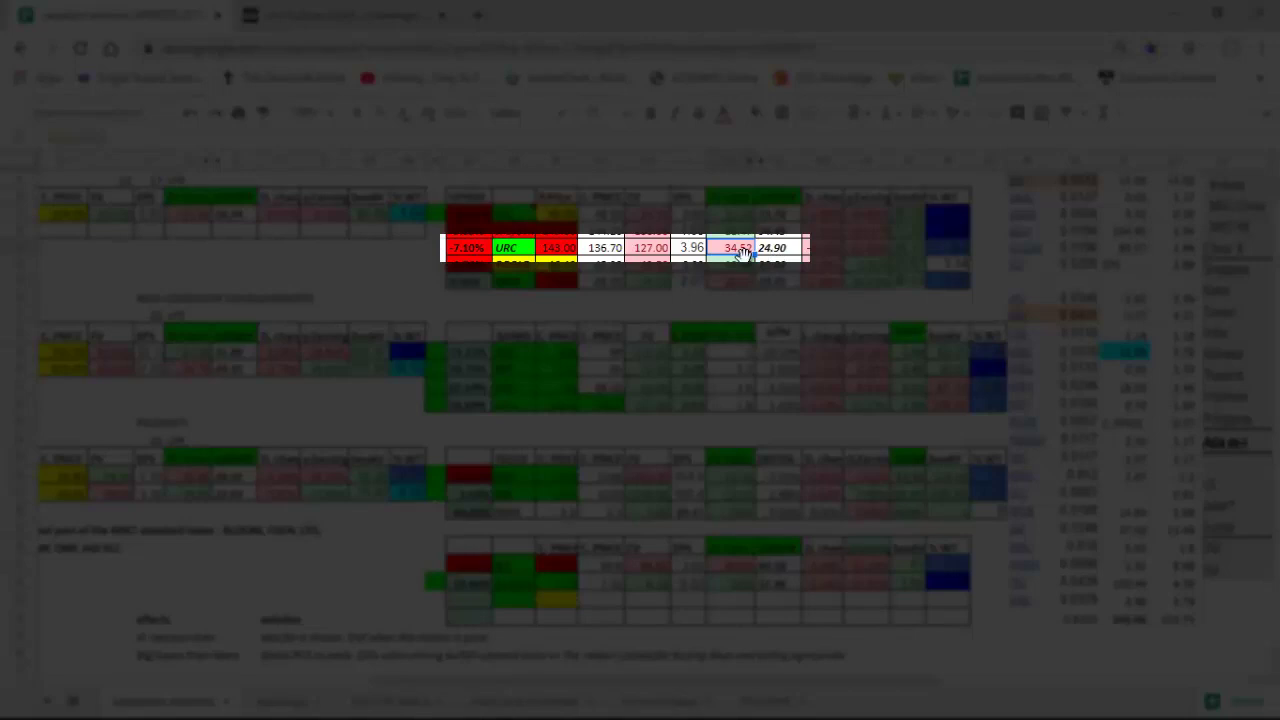
click(662, 257)
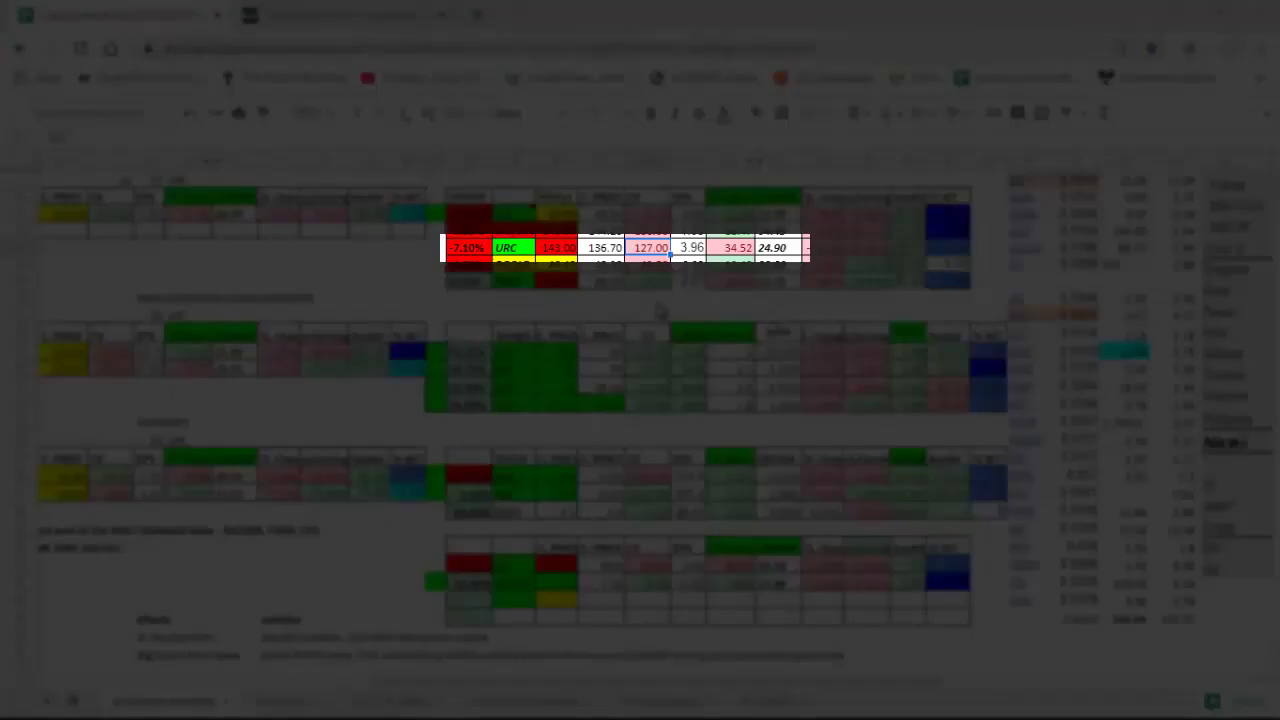
Switch to the URC chart in Investagrams and read the 1Q 2020 earnings details
key(alt+Tab)
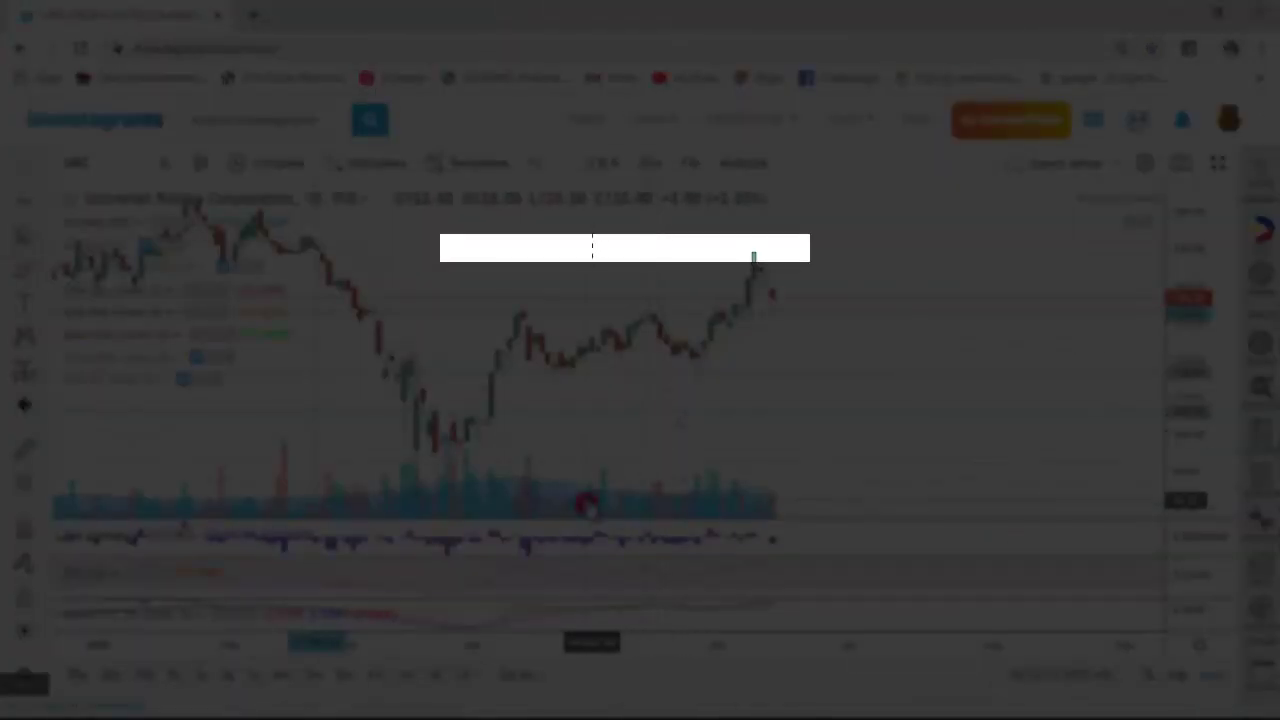
mouse_move(585, 503)
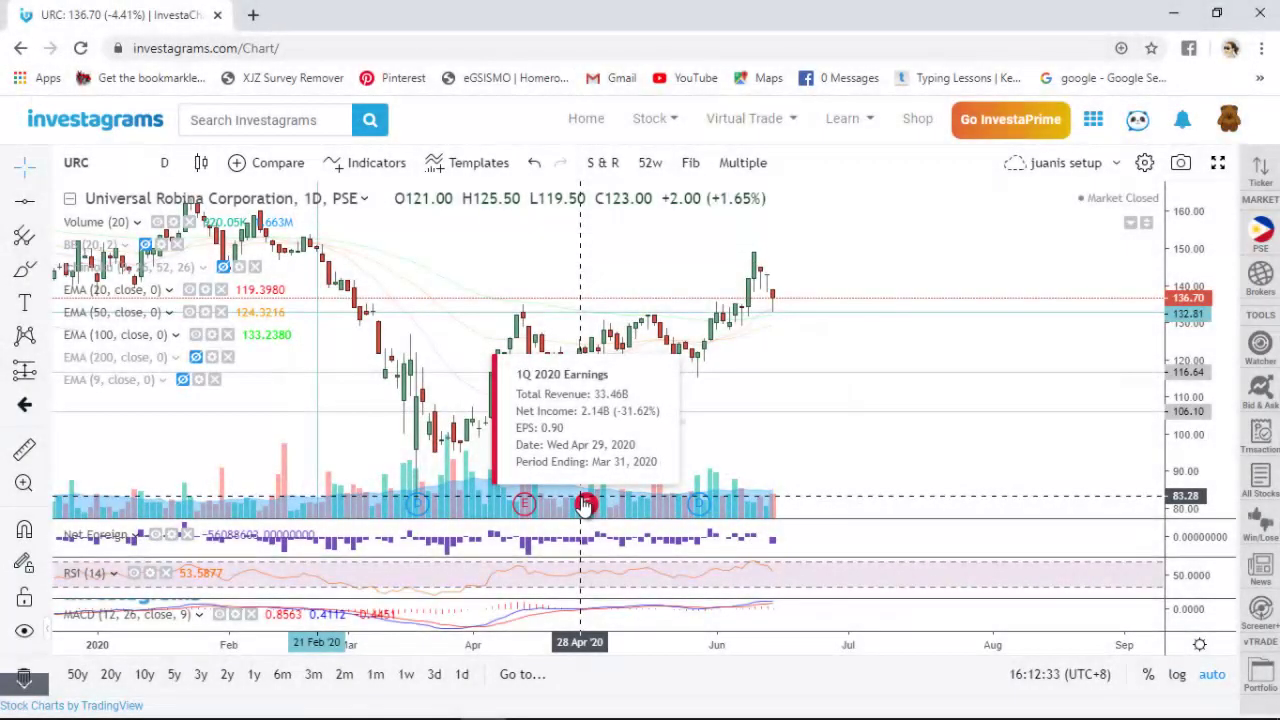
mouse_move(528, 503)
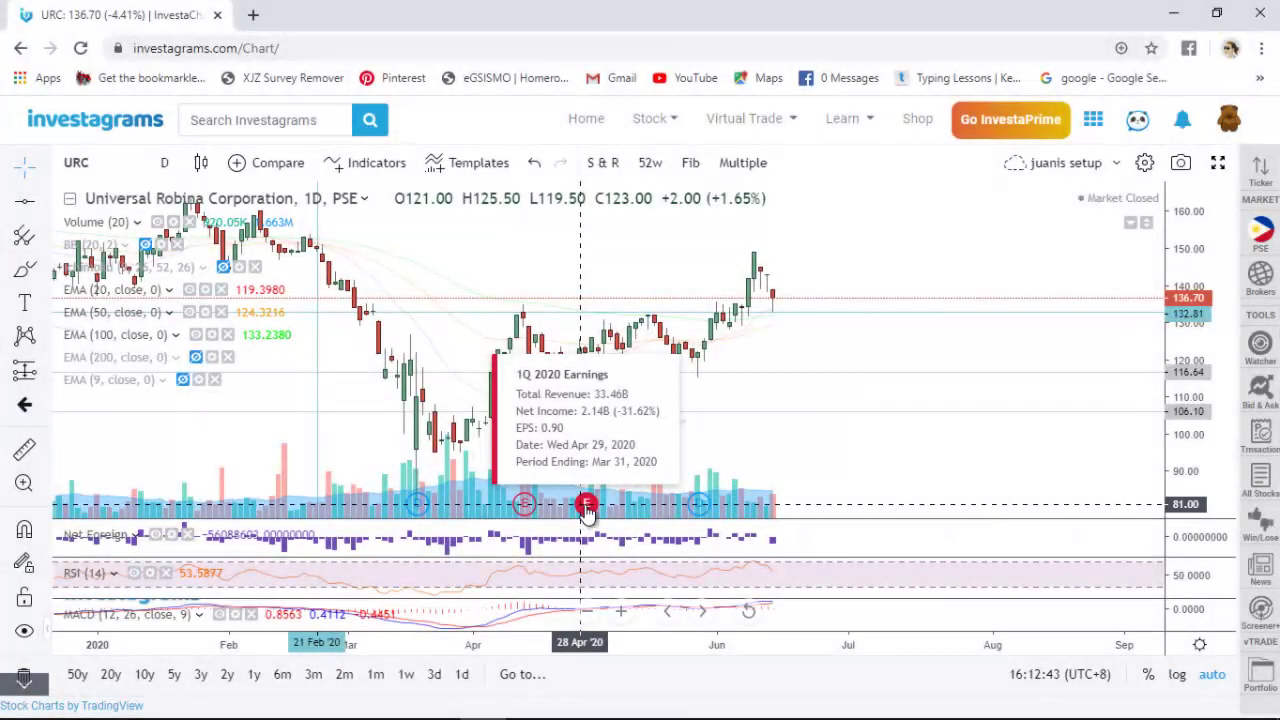
Set URC's fair value to 116 in the valuation spreadsheet and select its P/E cell together with the adjacent ratio for comparison
scroll(831, 423, down, 2)
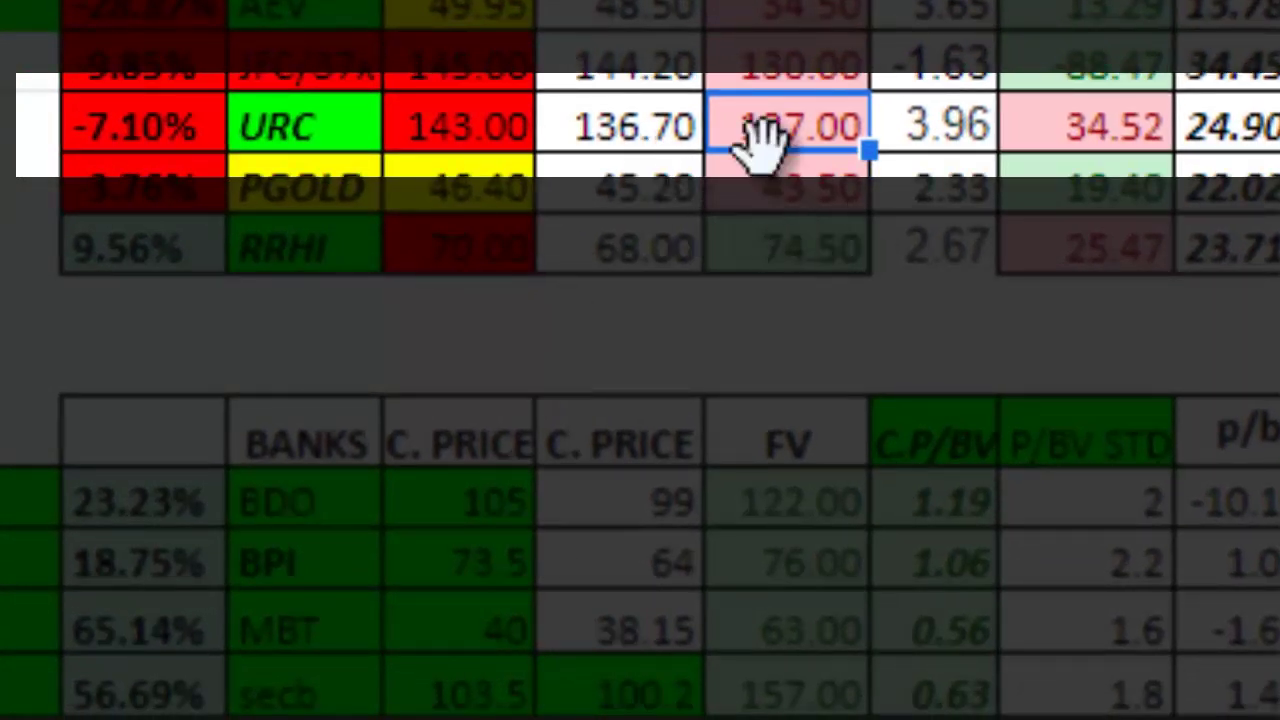
text(116)
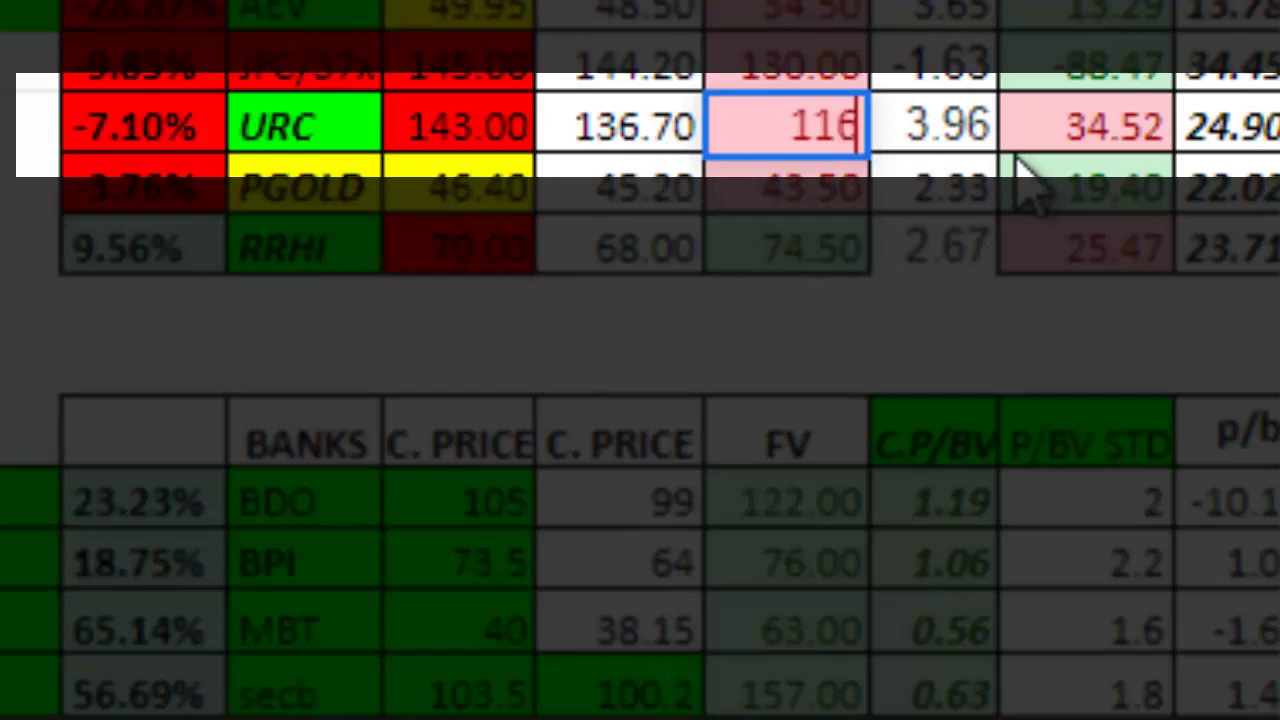
key(Return)
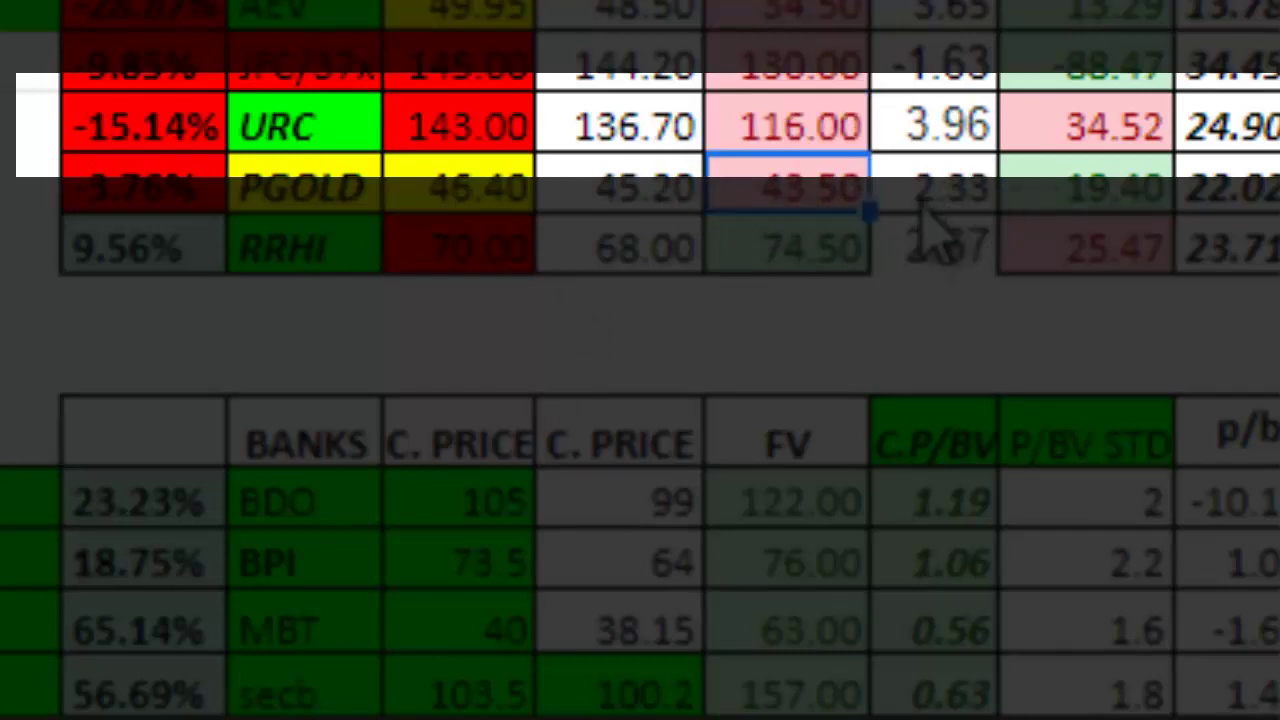
click(1185, 148)
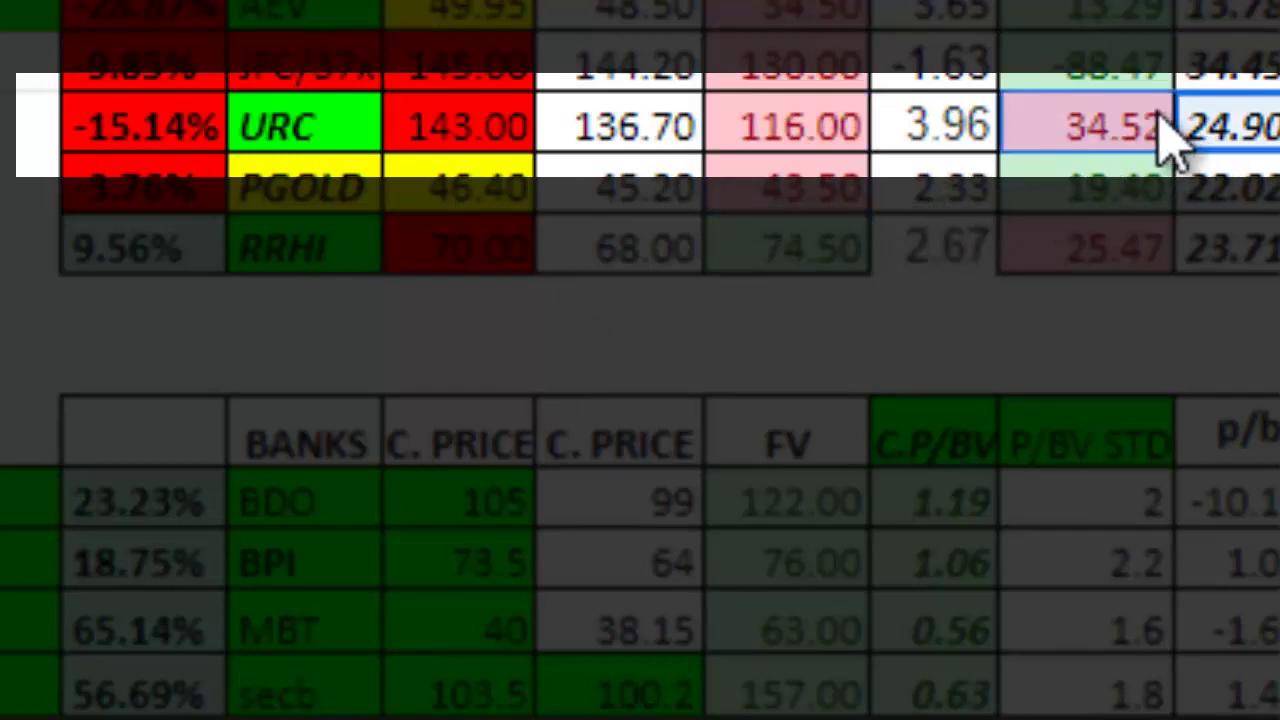
shift+click(1066, 134)
drag(1060, 150, 866, 129)
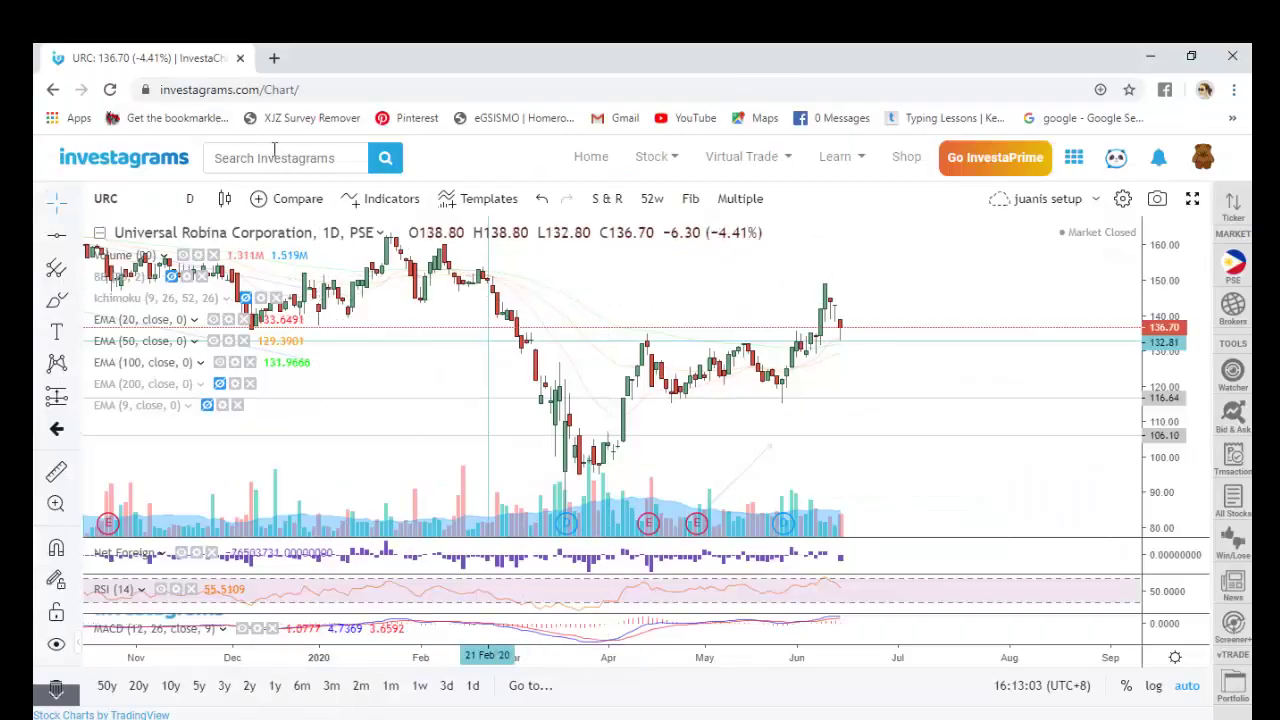
Open the URC stock page in Investagrams, check its price-earnings ratio against the spreadsheet, and return to the chart
click(279, 152)
text(urc)
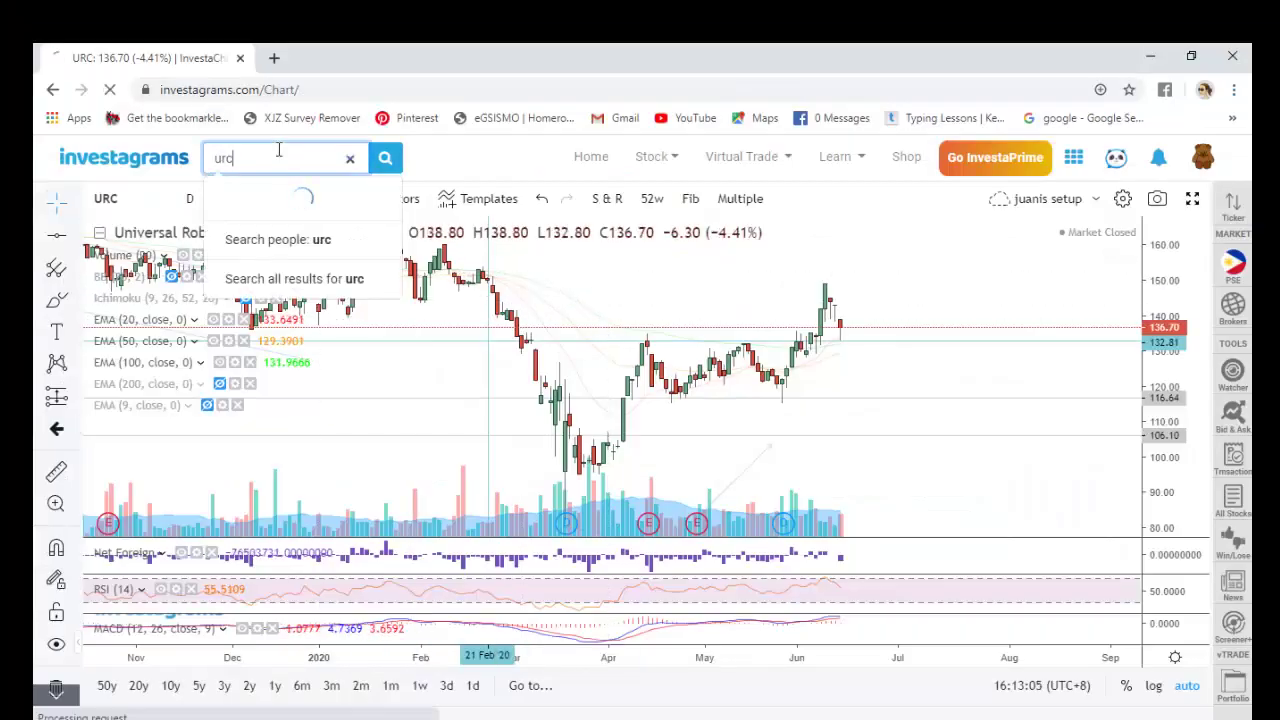
click(329, 221)
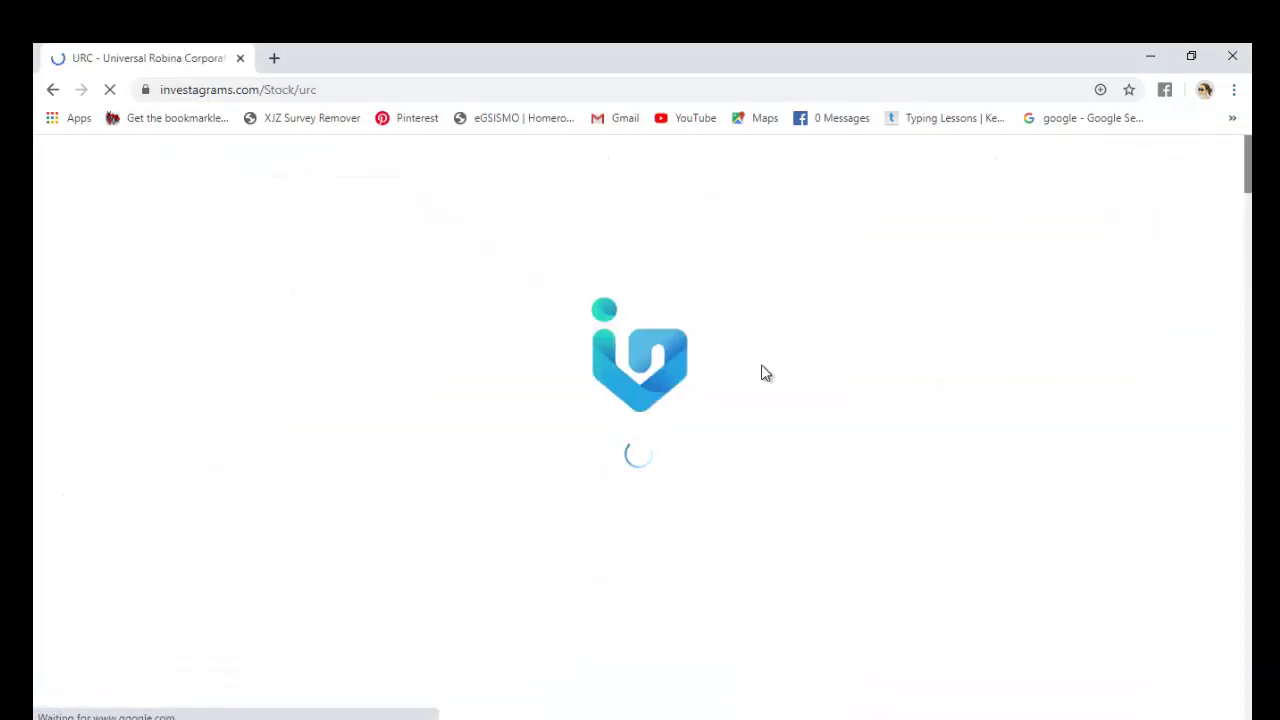
scroll(300, 480, down, 3)
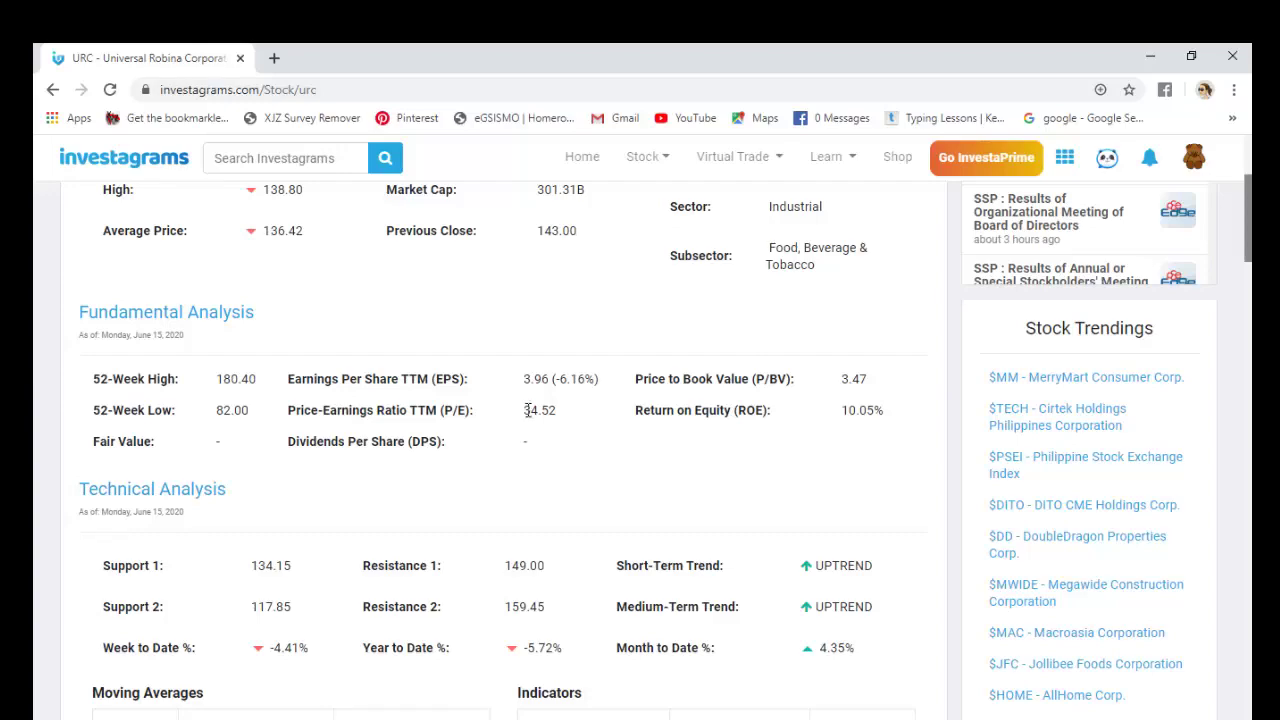
drag(524, 410, 585, 428)
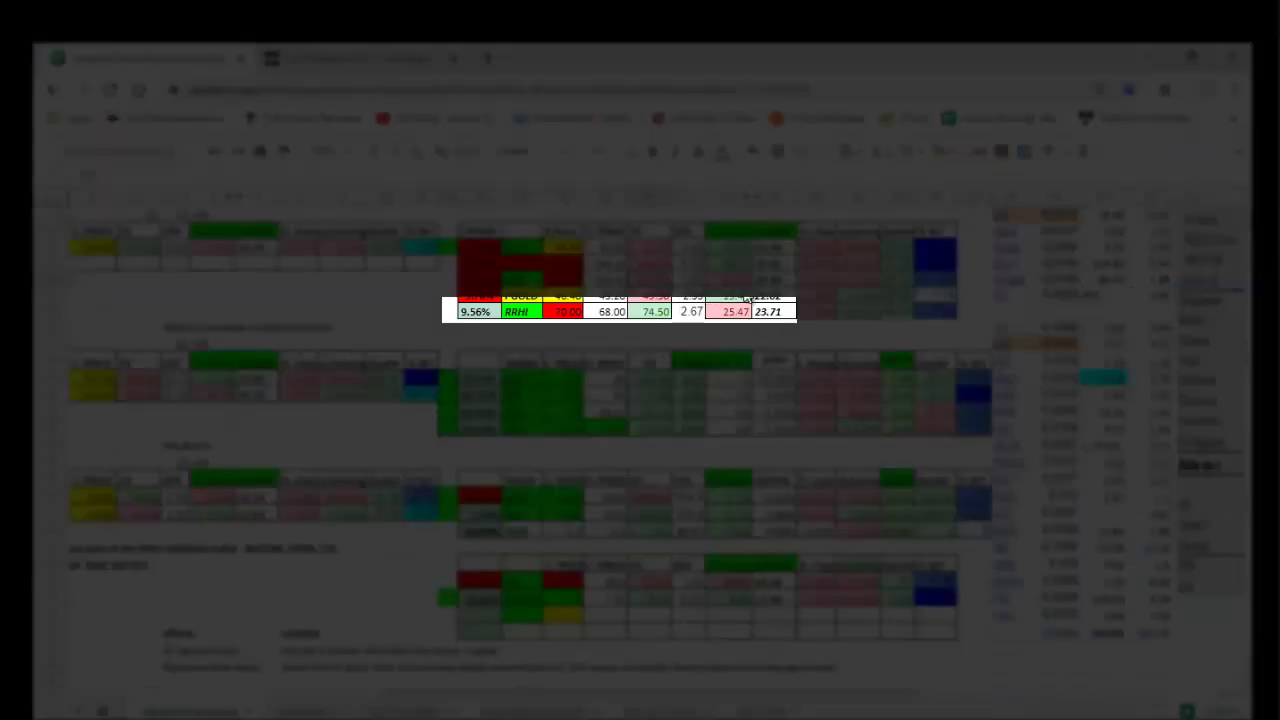
scroll(731, 298, up, 1)
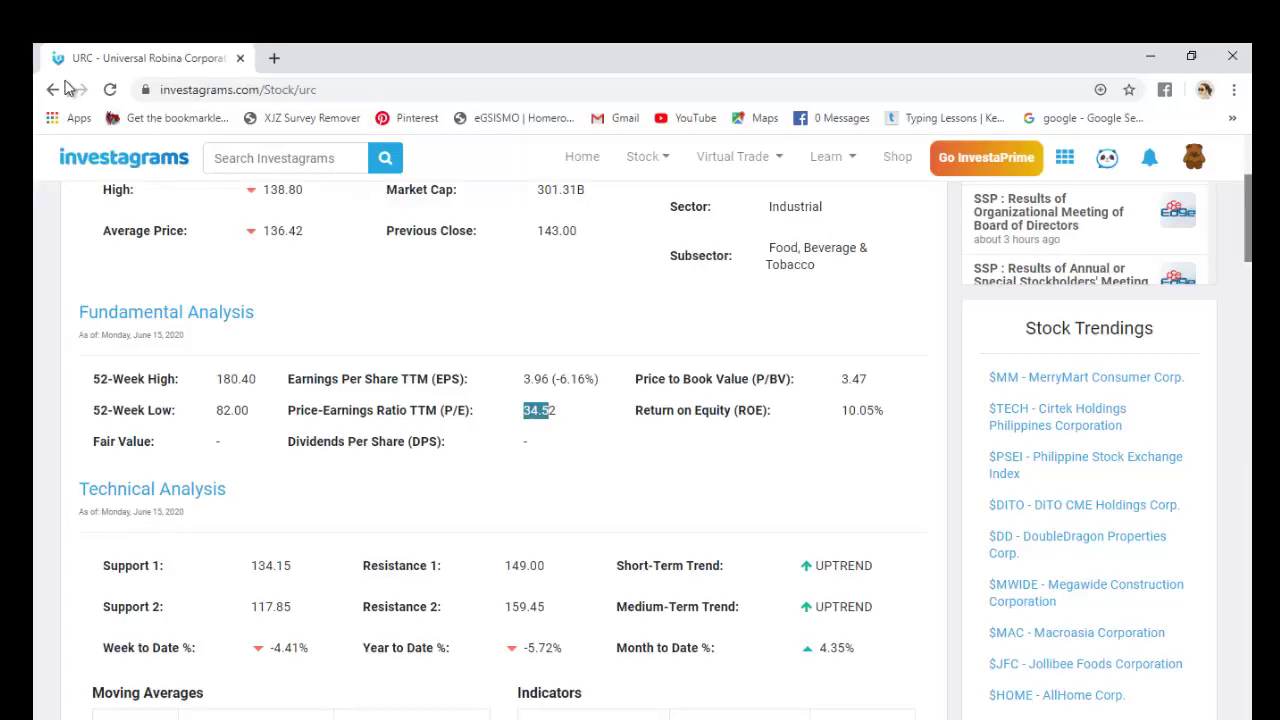
click(55, 91)
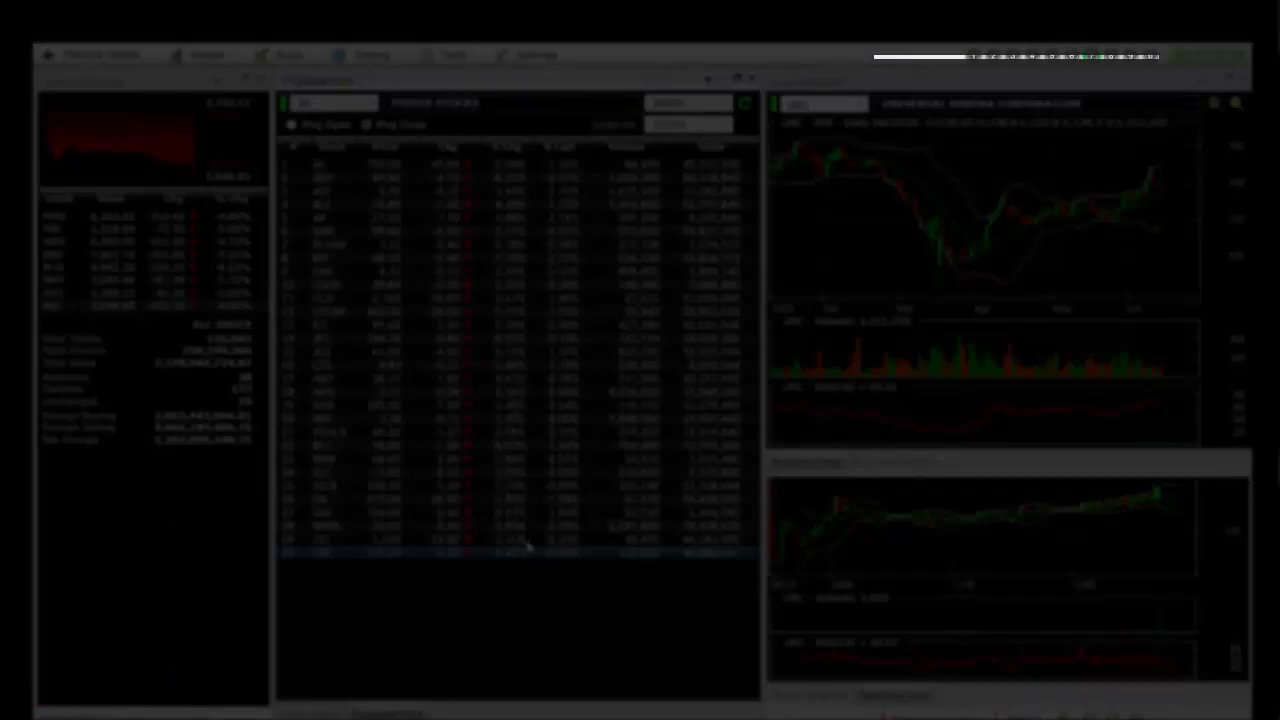
Check the mining and power company's chart in Investagrams and switch to the valuation spreadsheet
key(alt+Tab)
key(alt+Tab)
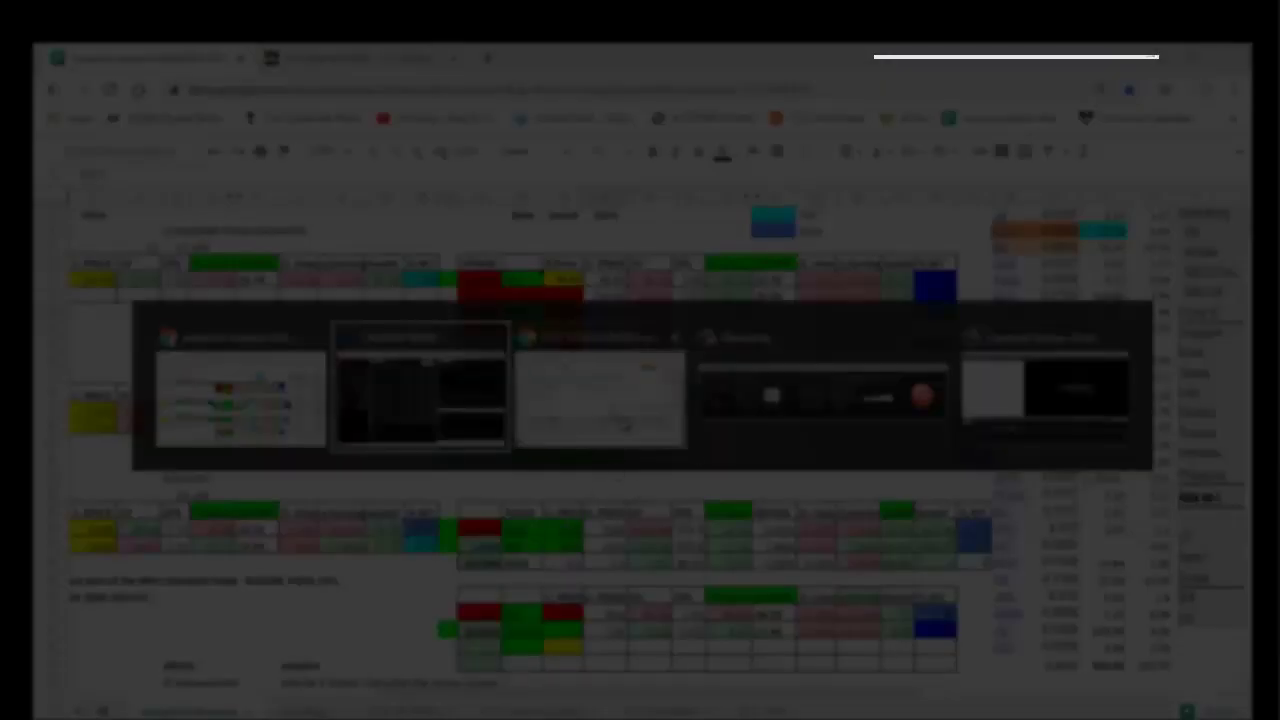
key(alt+Tab)
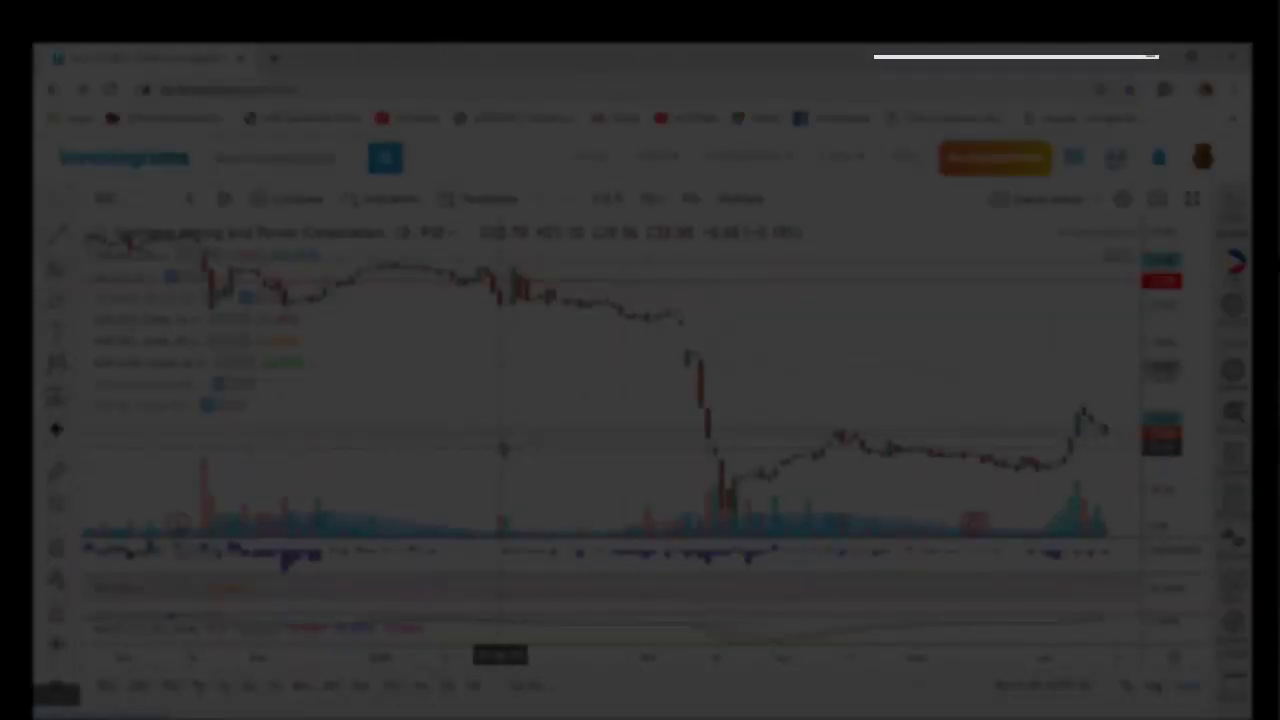
key(alt+Tab)
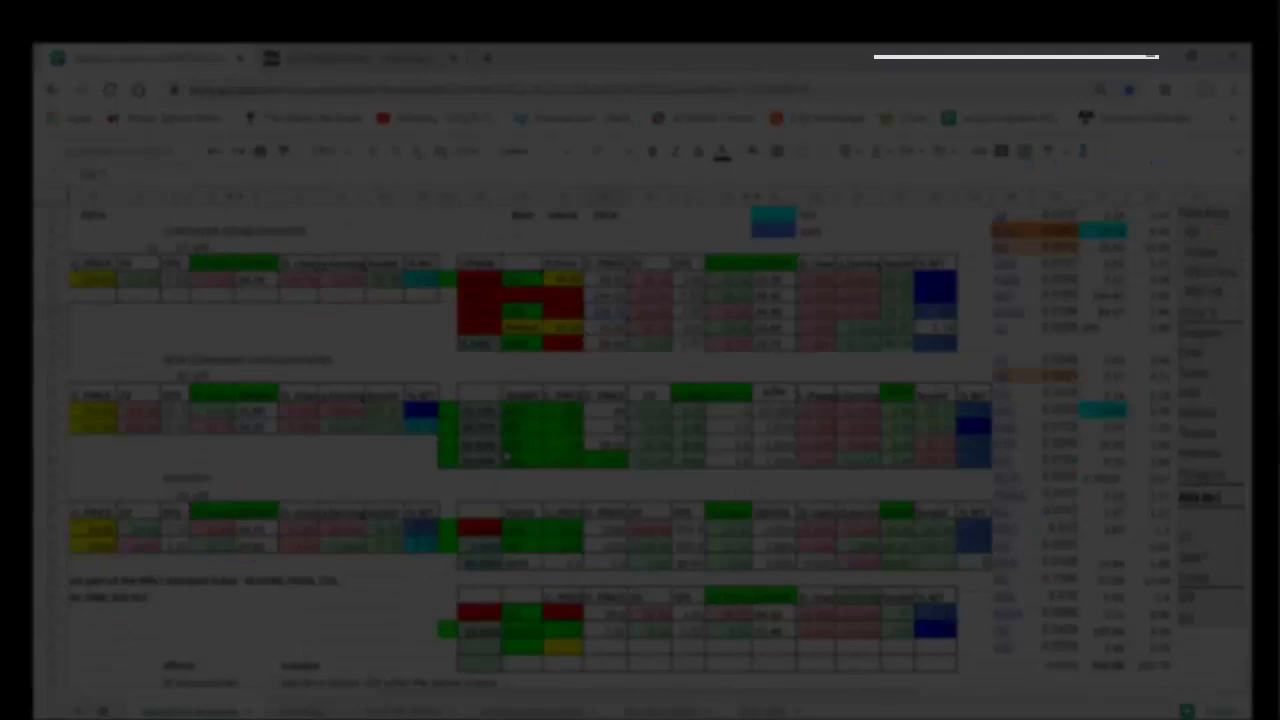